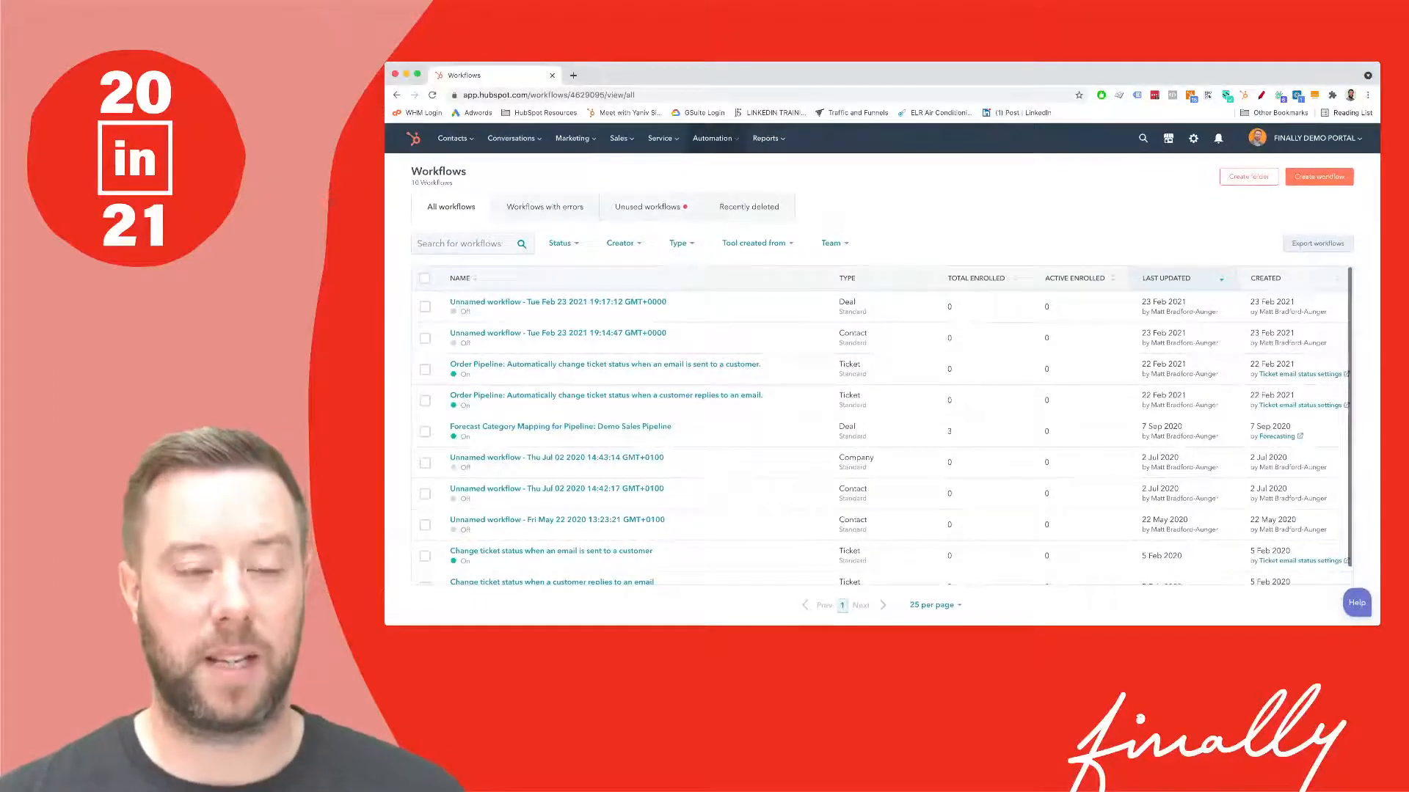
- From Automation's Workflows list, create a new workflow and show the Start from scratch options
{"action": "left_click", "coordinate": [715, 138]}
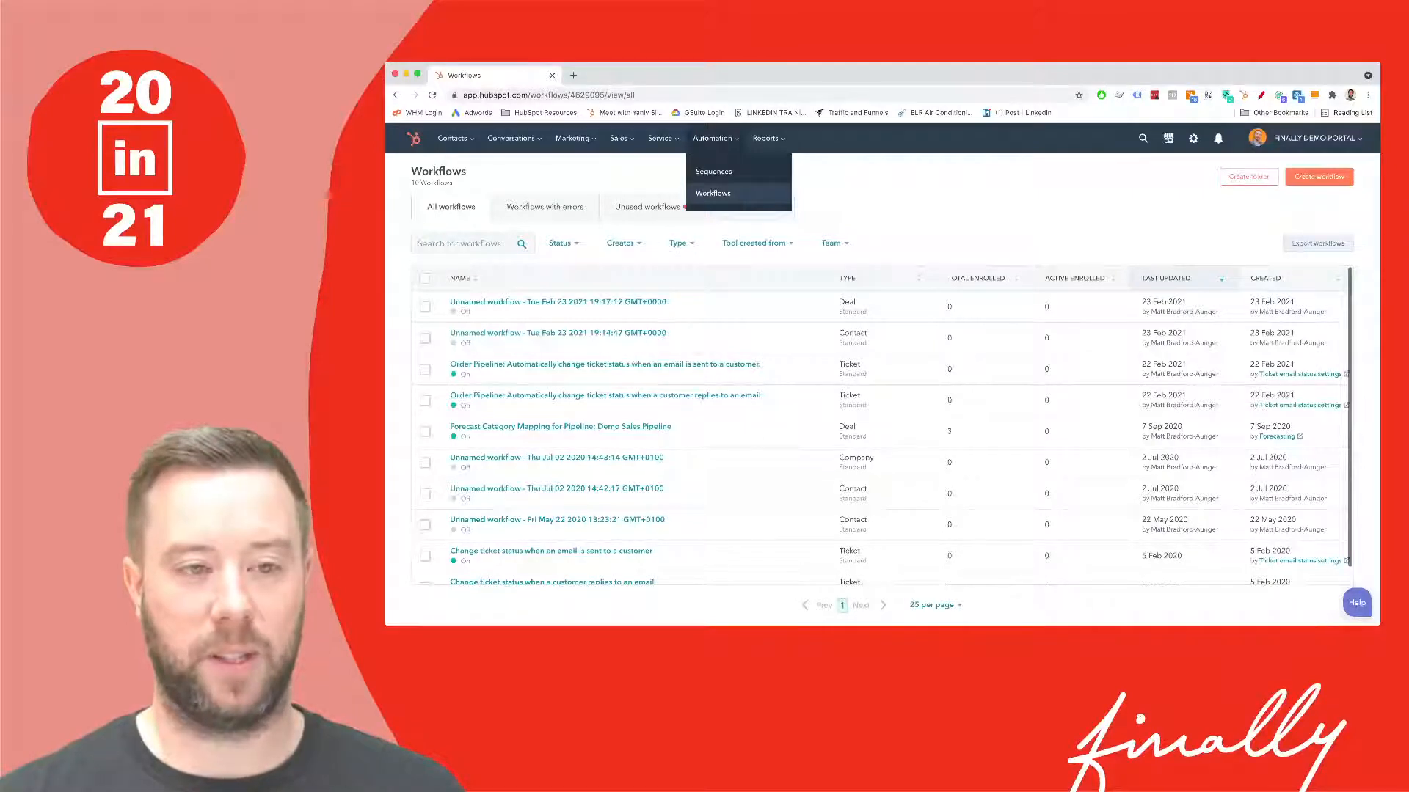
{"action": "left_click", "coordinate": [713, 192]}
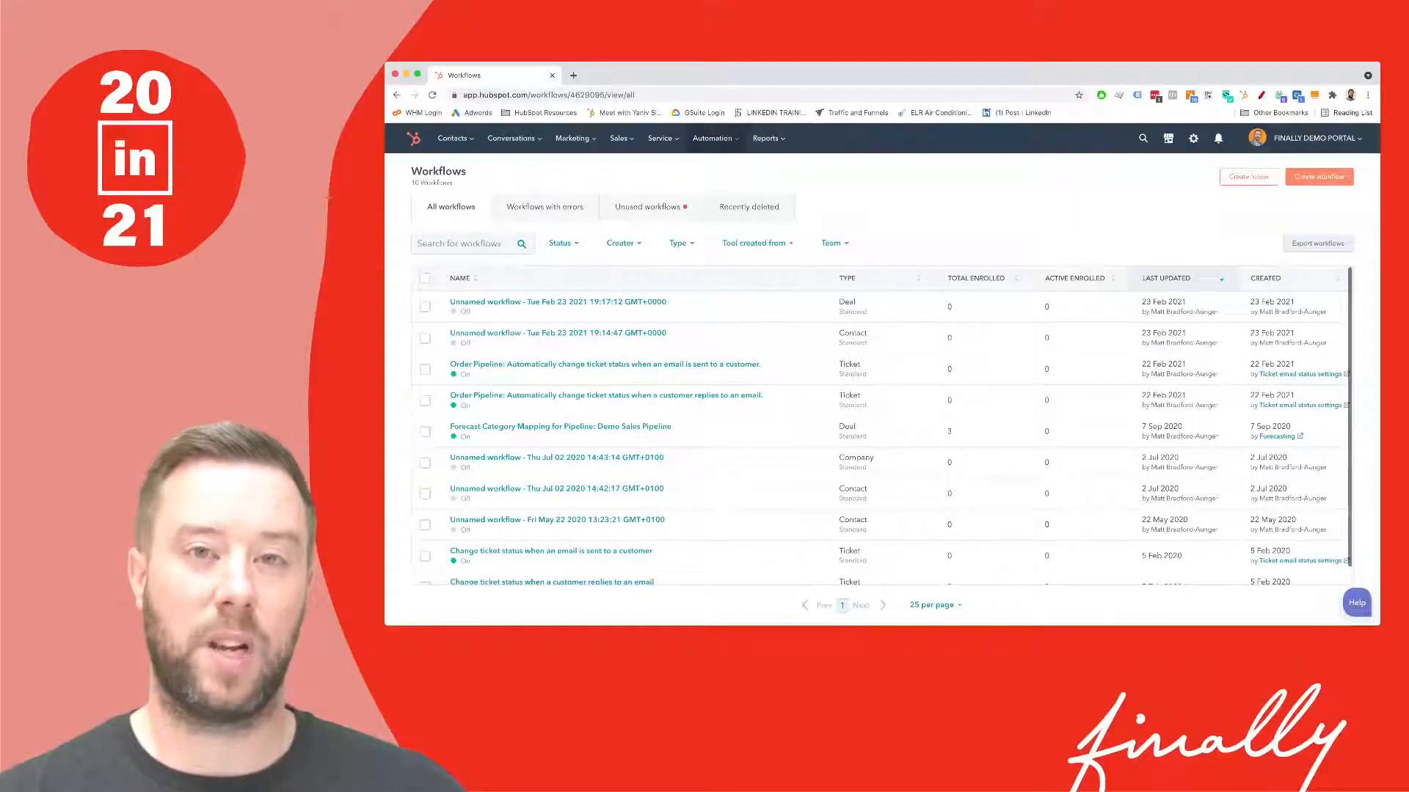
{"action": "left_click", "coordinate": [1318, 176]}
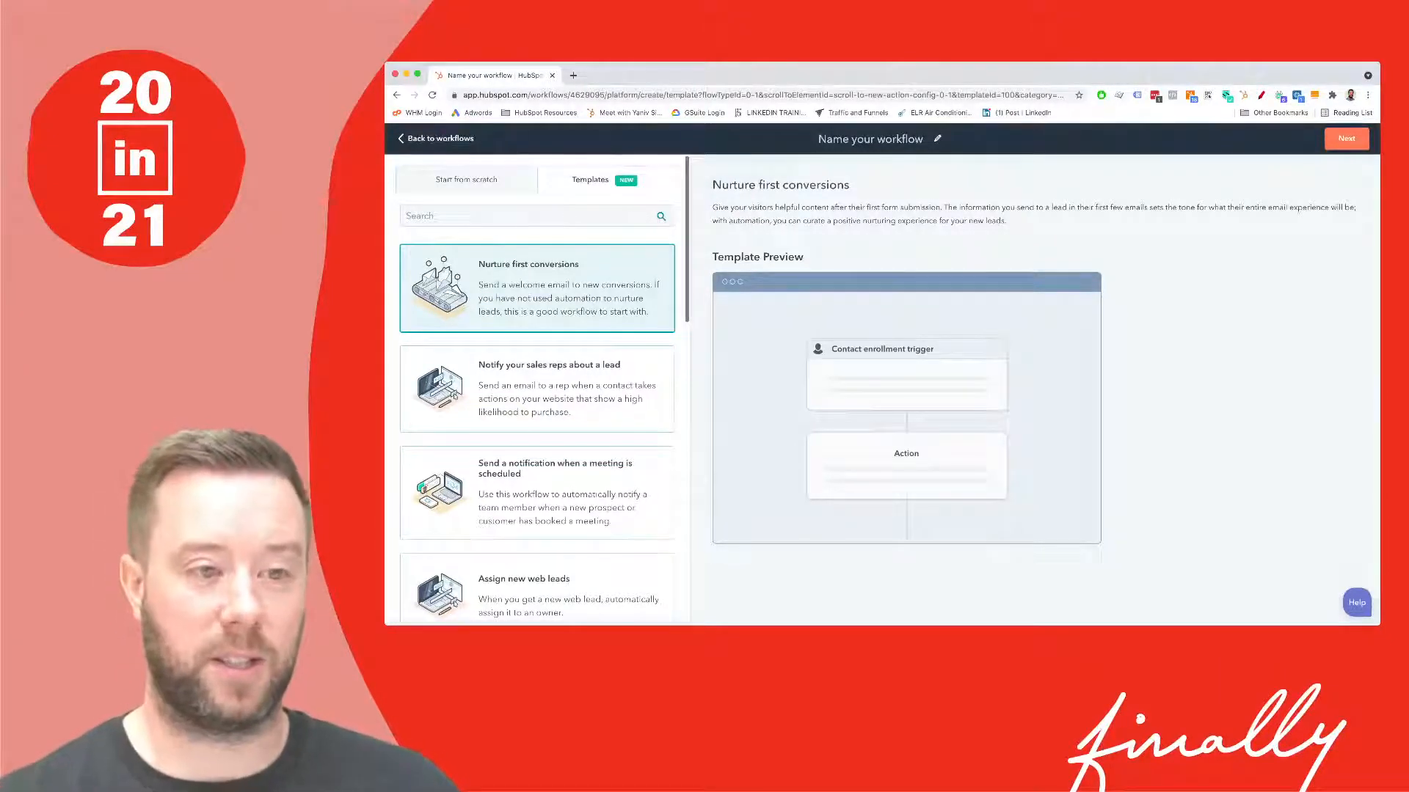
{"action": "left_click", "coordinate": [466, 179]}
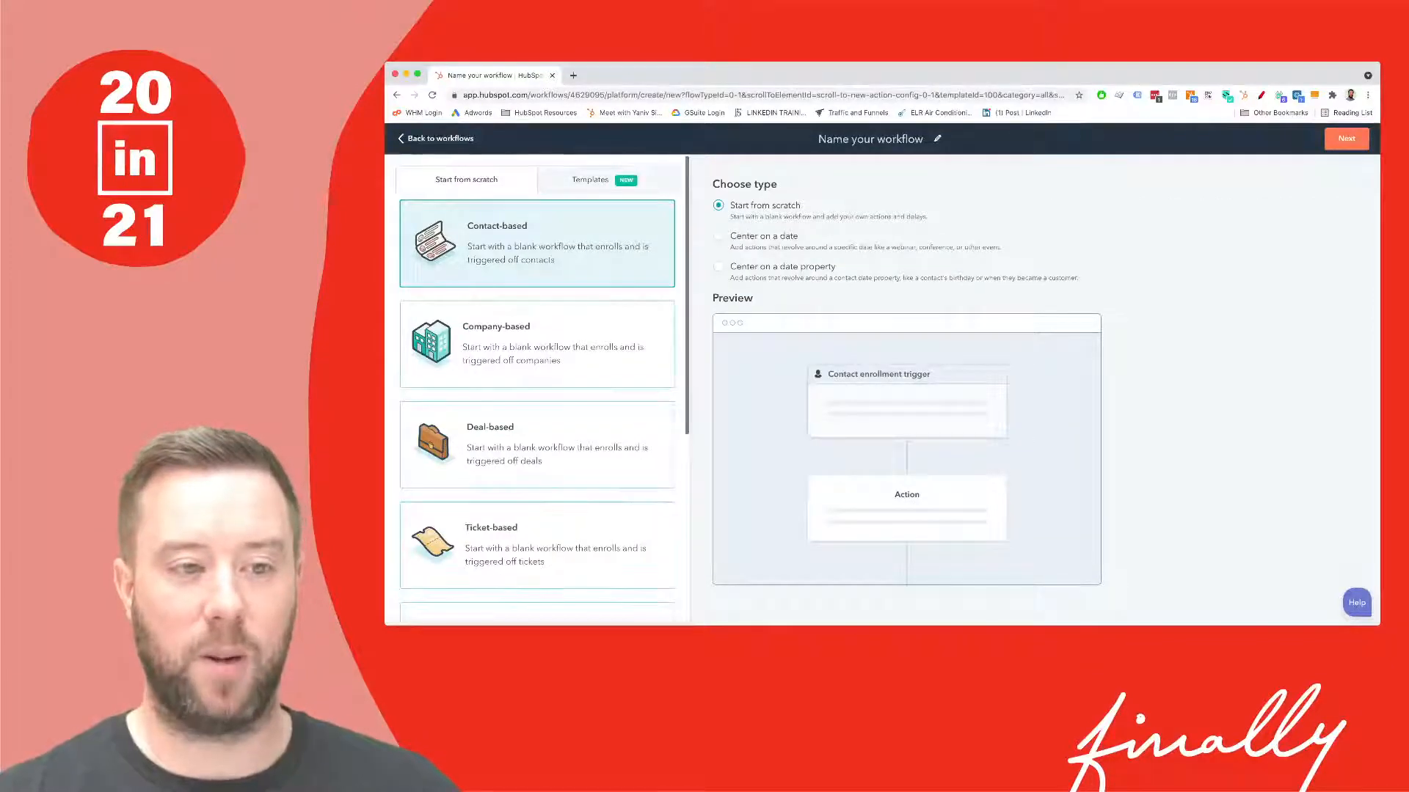
- Switch to the workflow Templates to preview the Nurture first conversions template
{"action": "left_click", "coordinate": [591, 180]}
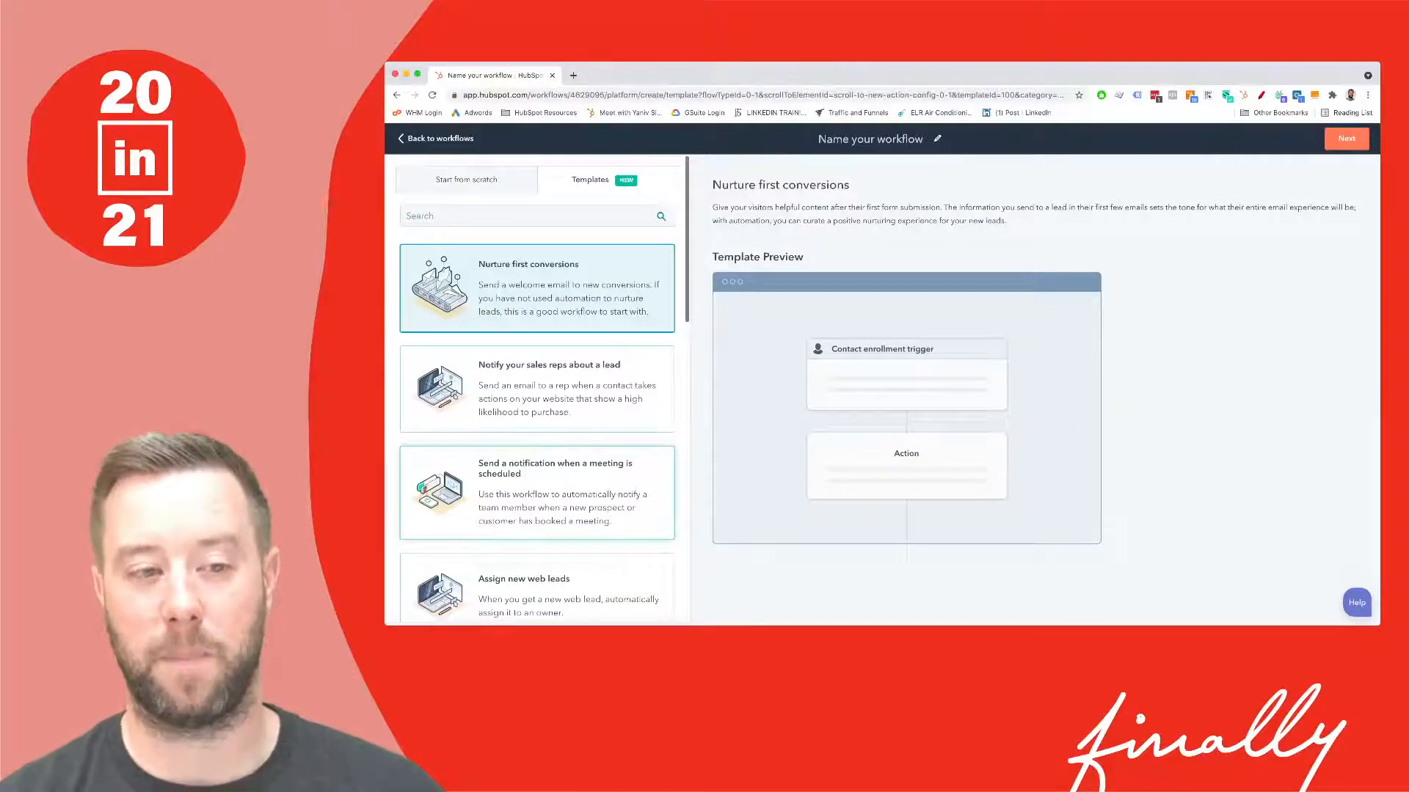
{"action": "scroll", "coordinate": [536, 389], "scroll_direction": "down", "scroll_amount": 5}
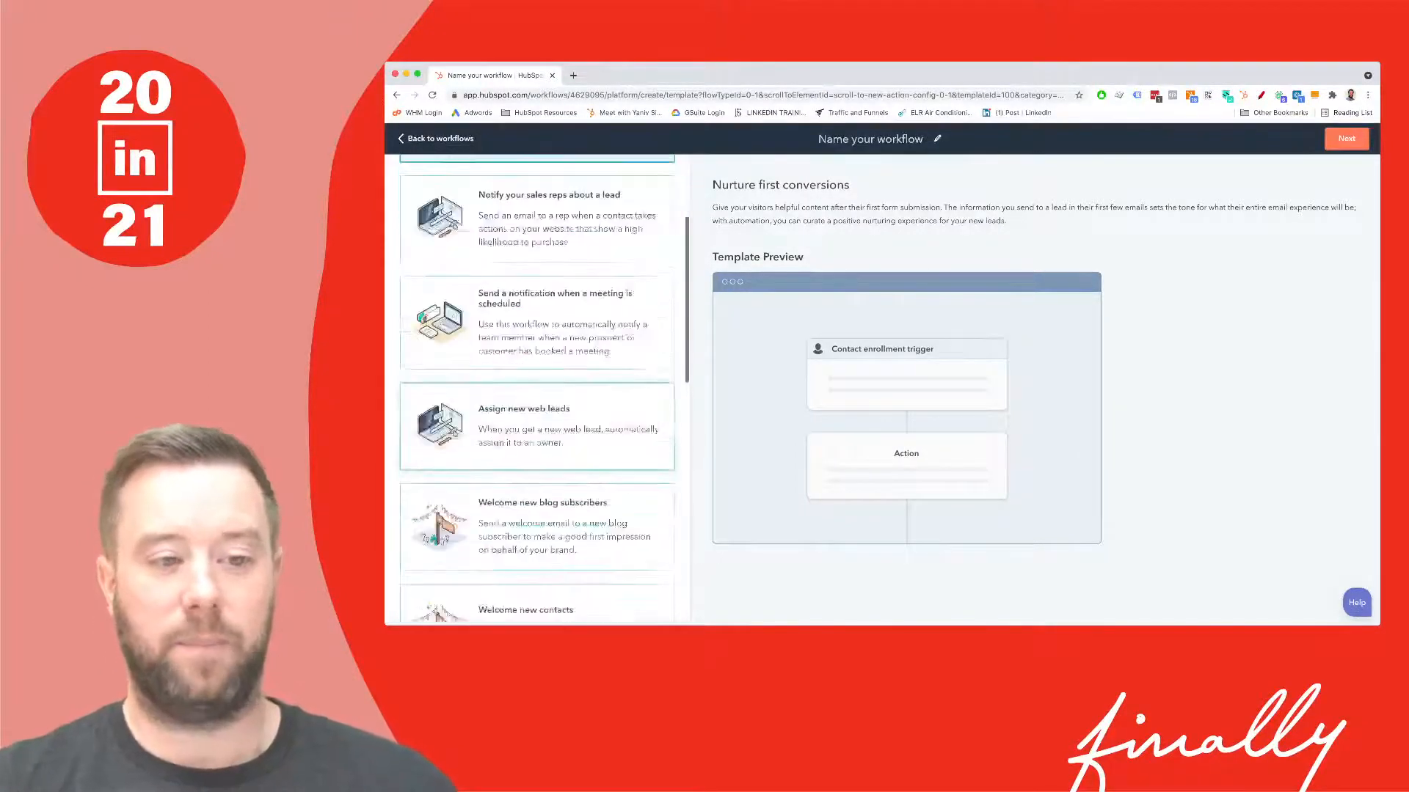
{"action": "scroll", "coordinate": [537, 389], "scroll_direction": "down", "scroll_amount": 3}
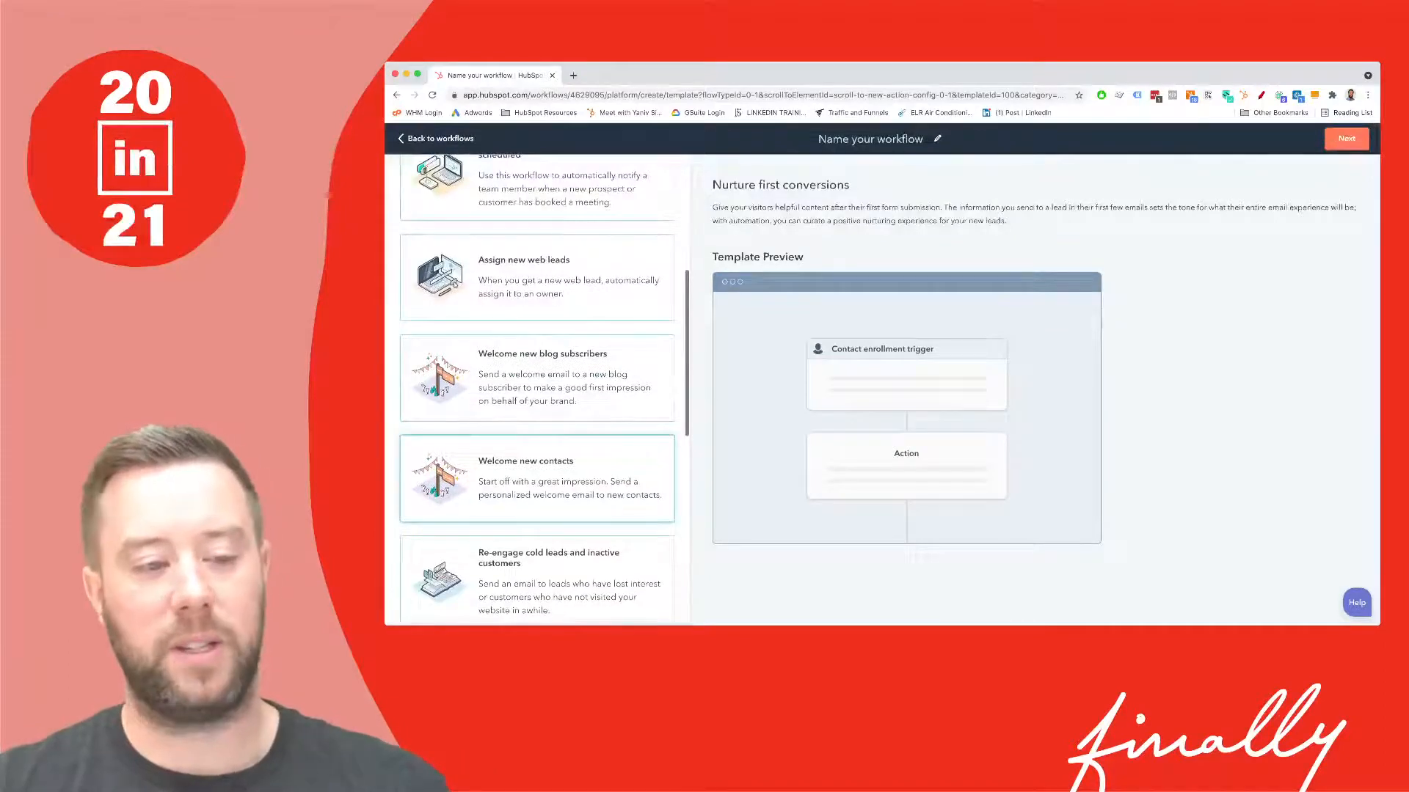
{"action": "scroll", "coordinate": [536, 389], "scroll_direction": "down", "scroll_amount": 10}
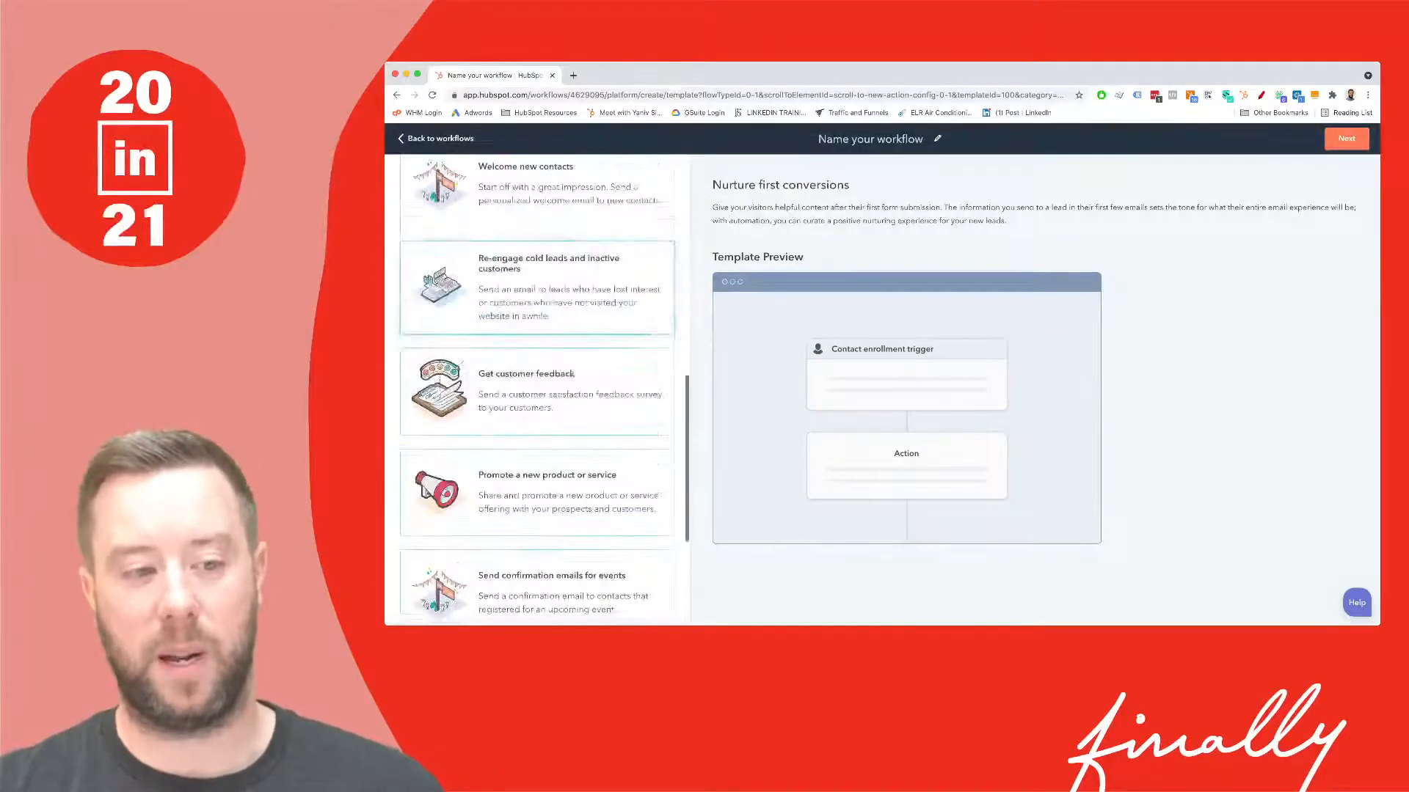
{"action": "scroll", "coordinate": [537, 506], "scroll_direction": "down", "scroll_amount": 1}
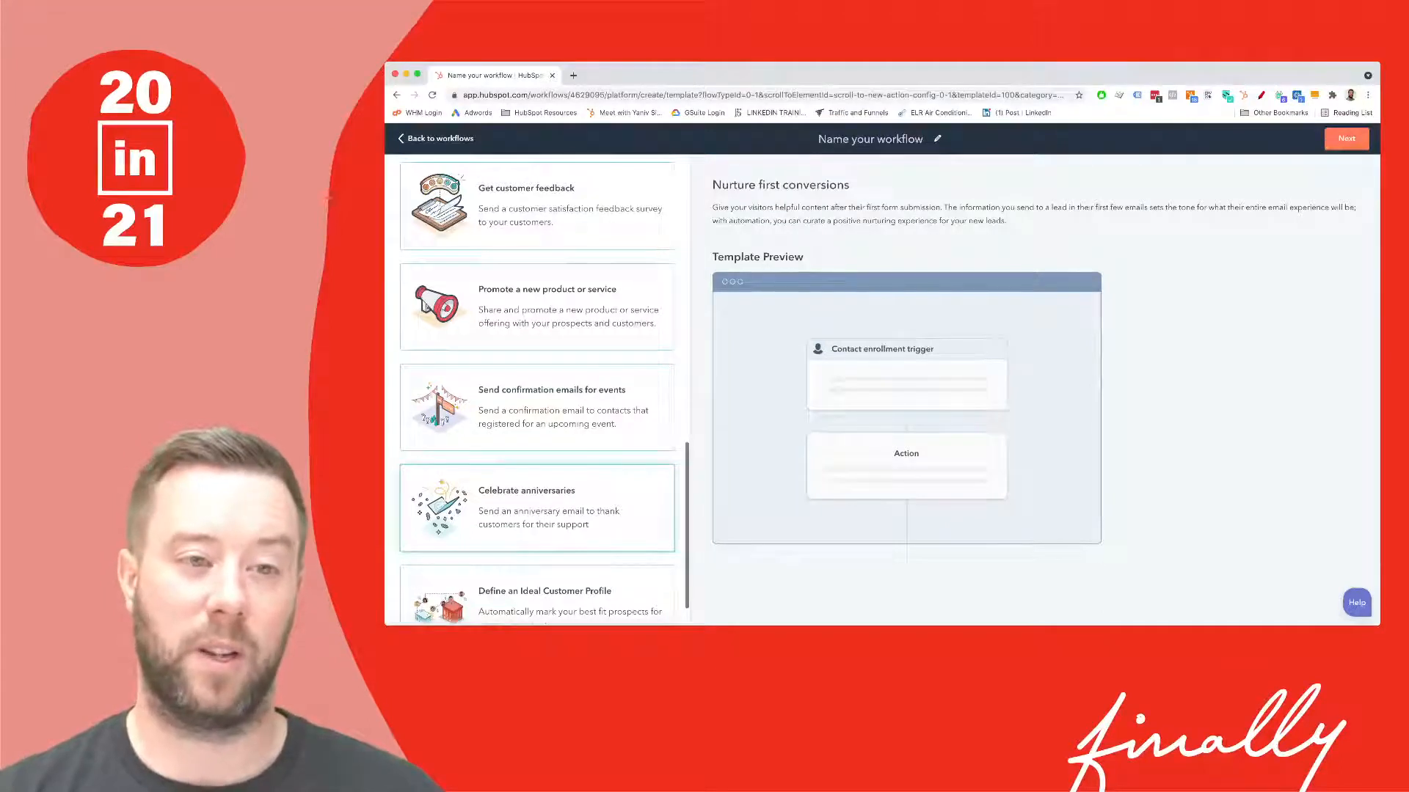
{"action": "scroll", "coordinate": [536, 506], "scroll_direction": "up", "scroll_amount": 12}
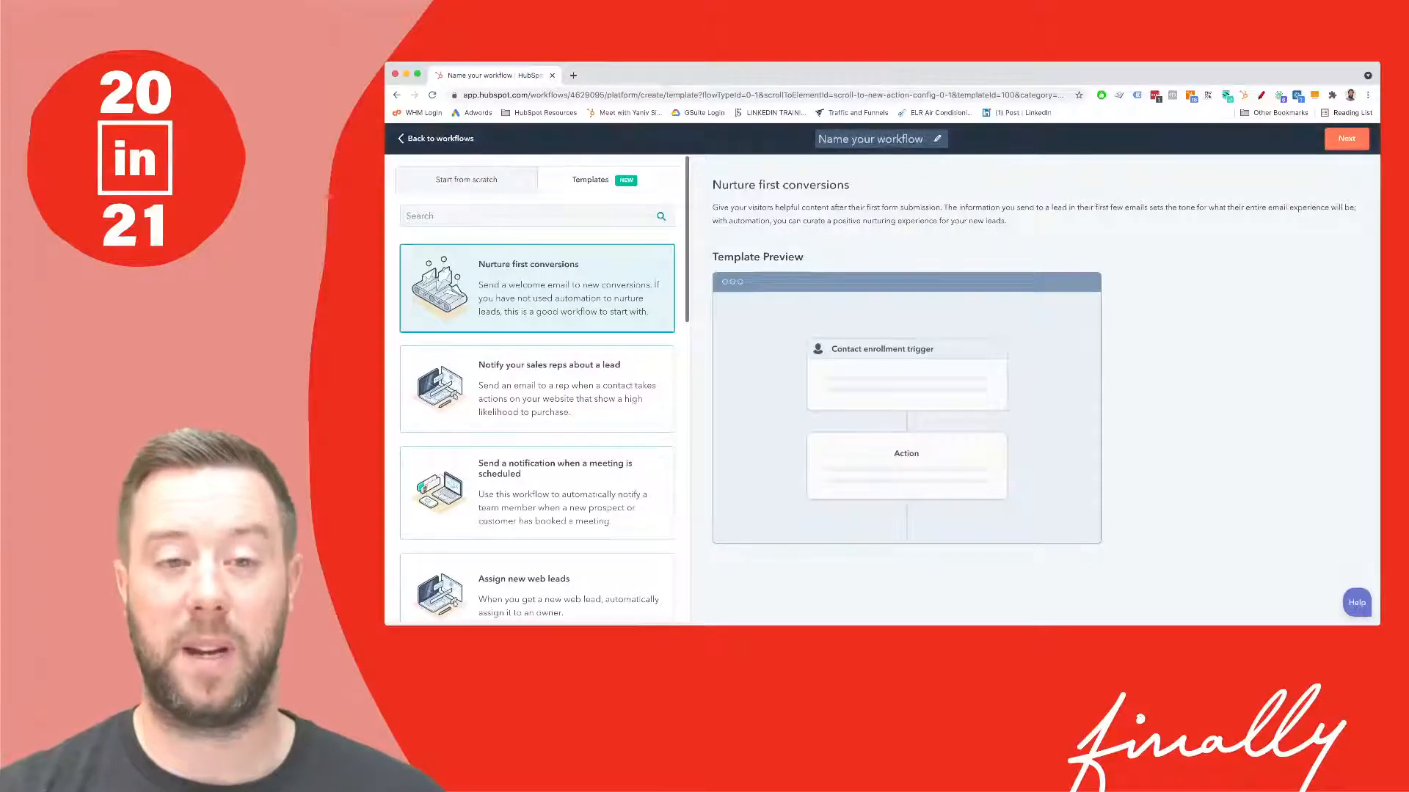
- Rename the workflow to 'Demo Workflow - Initial Conversation.', correct the typos, and confirm
{"action": "left_click", "coordinate": [881, 140]}
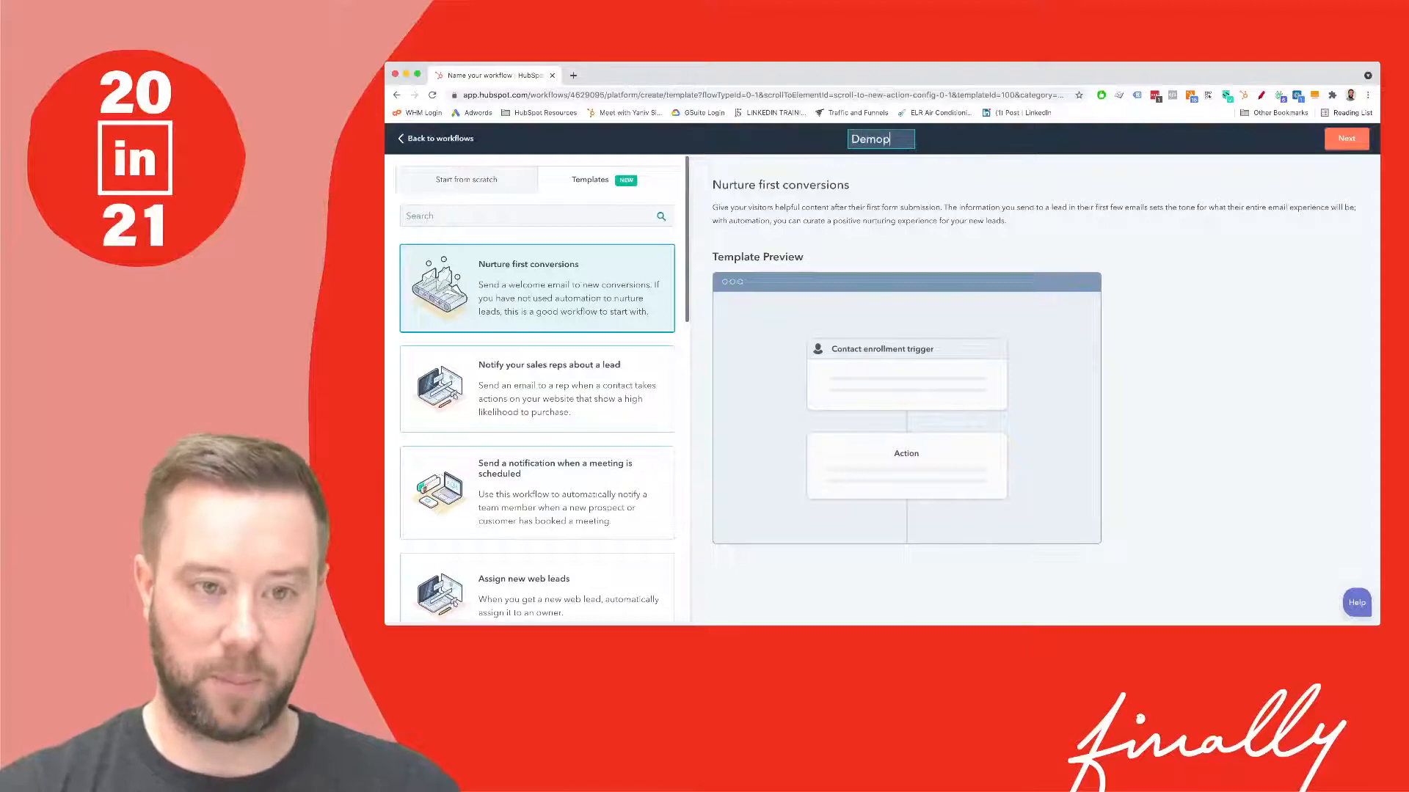
{"action": "key", "text": "BackSpace"}
{"action": "type", "text": "Wor"}
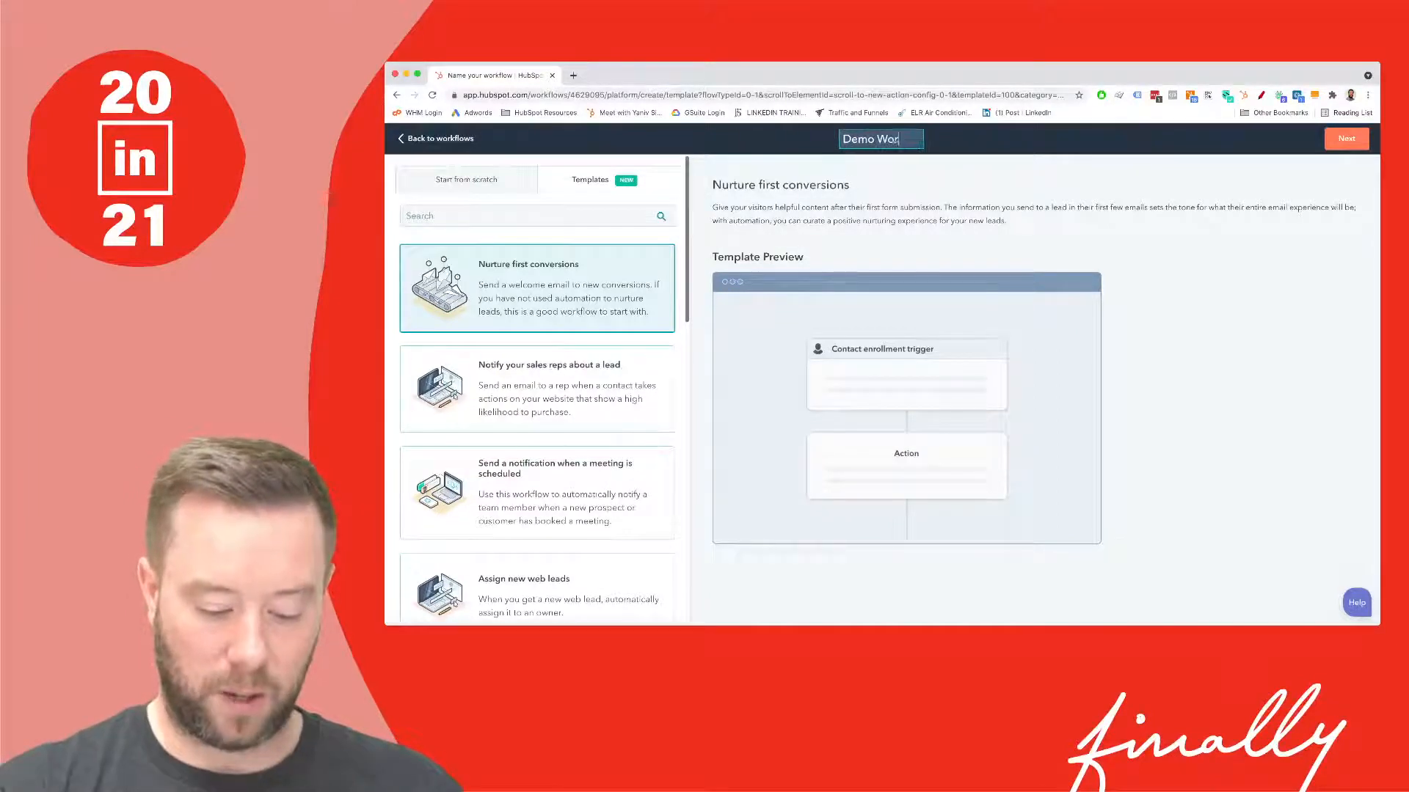
{"action": "type", "text": "kflow -"}
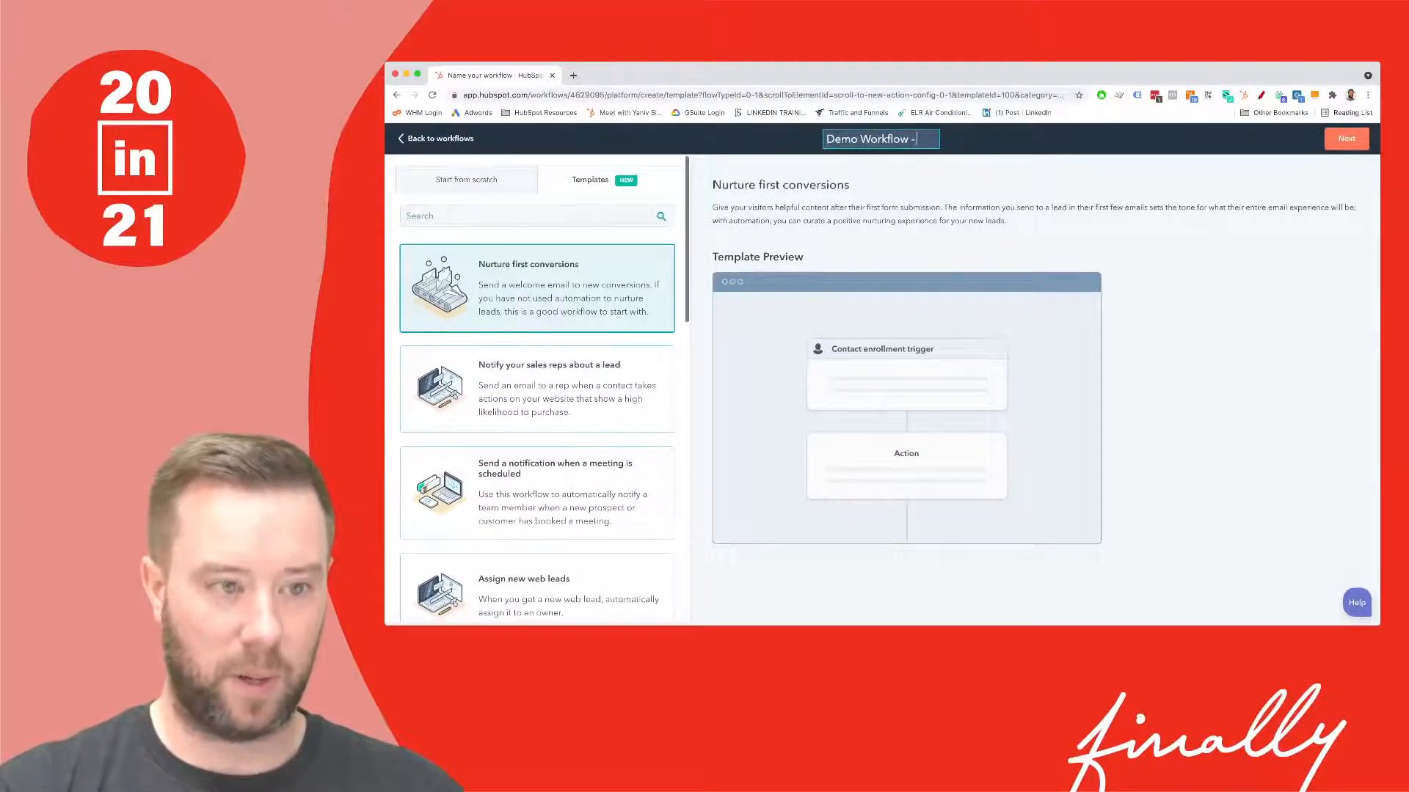
{"action": "type", "text": " Ini"}
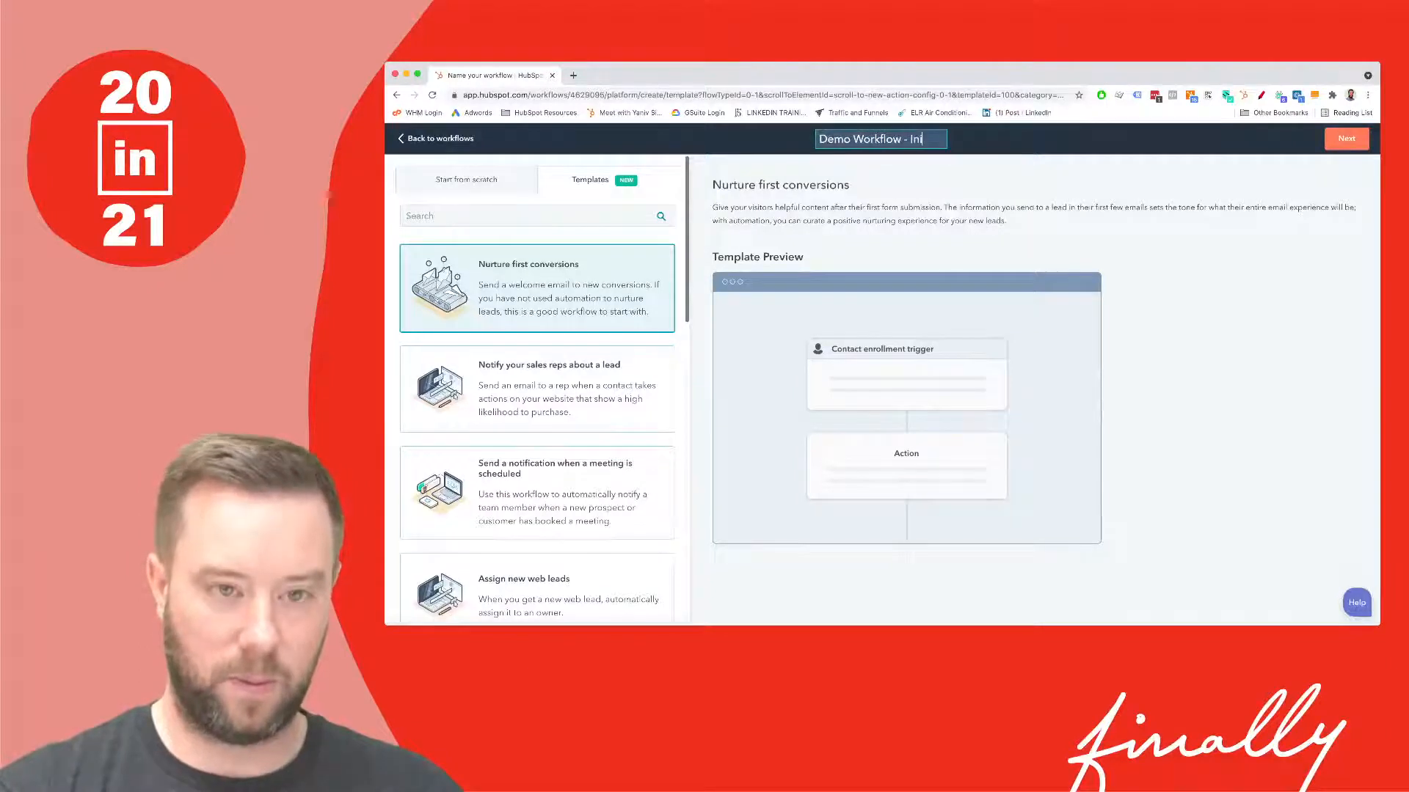
{"action": "type", "text": "tial Co"}
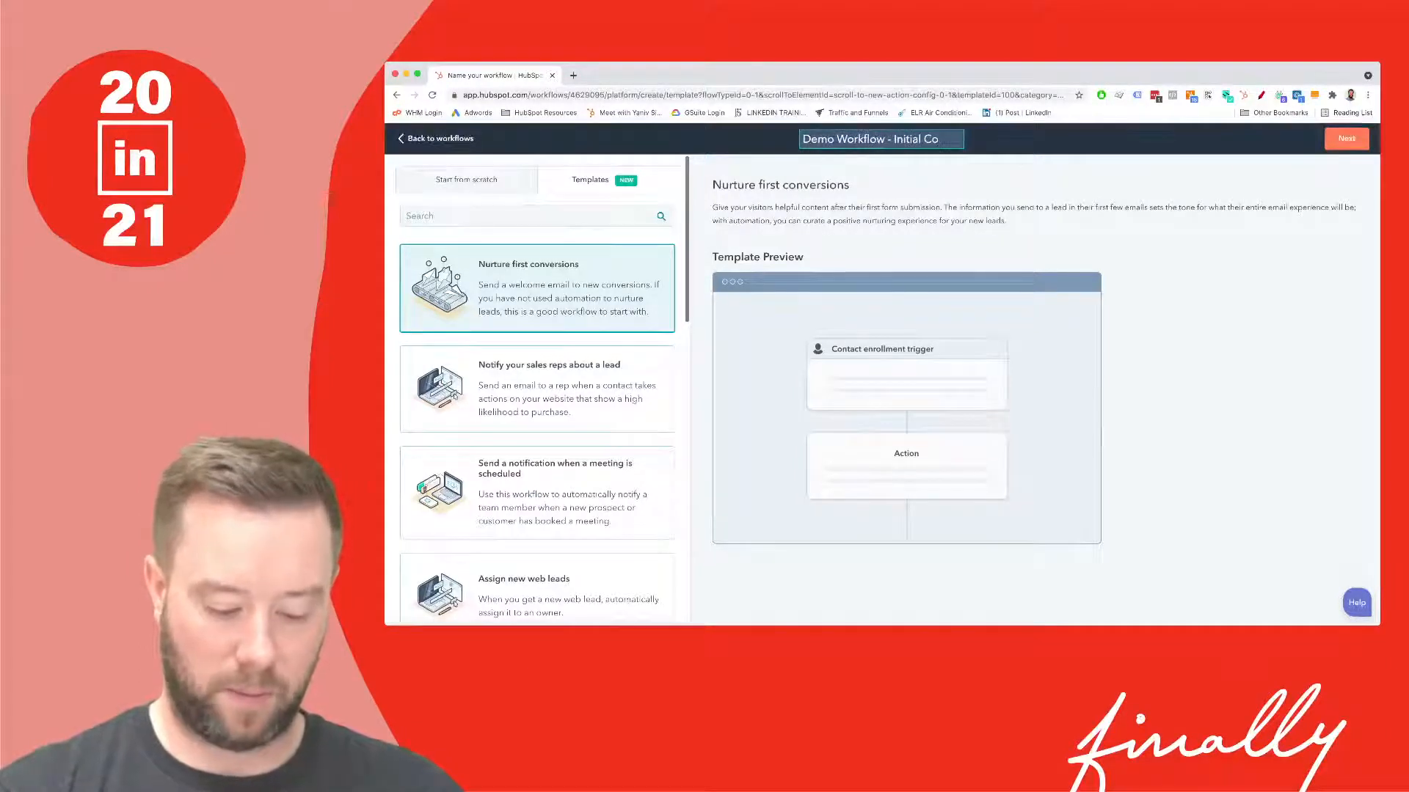
{"action": "type", "text": "nversayion"}
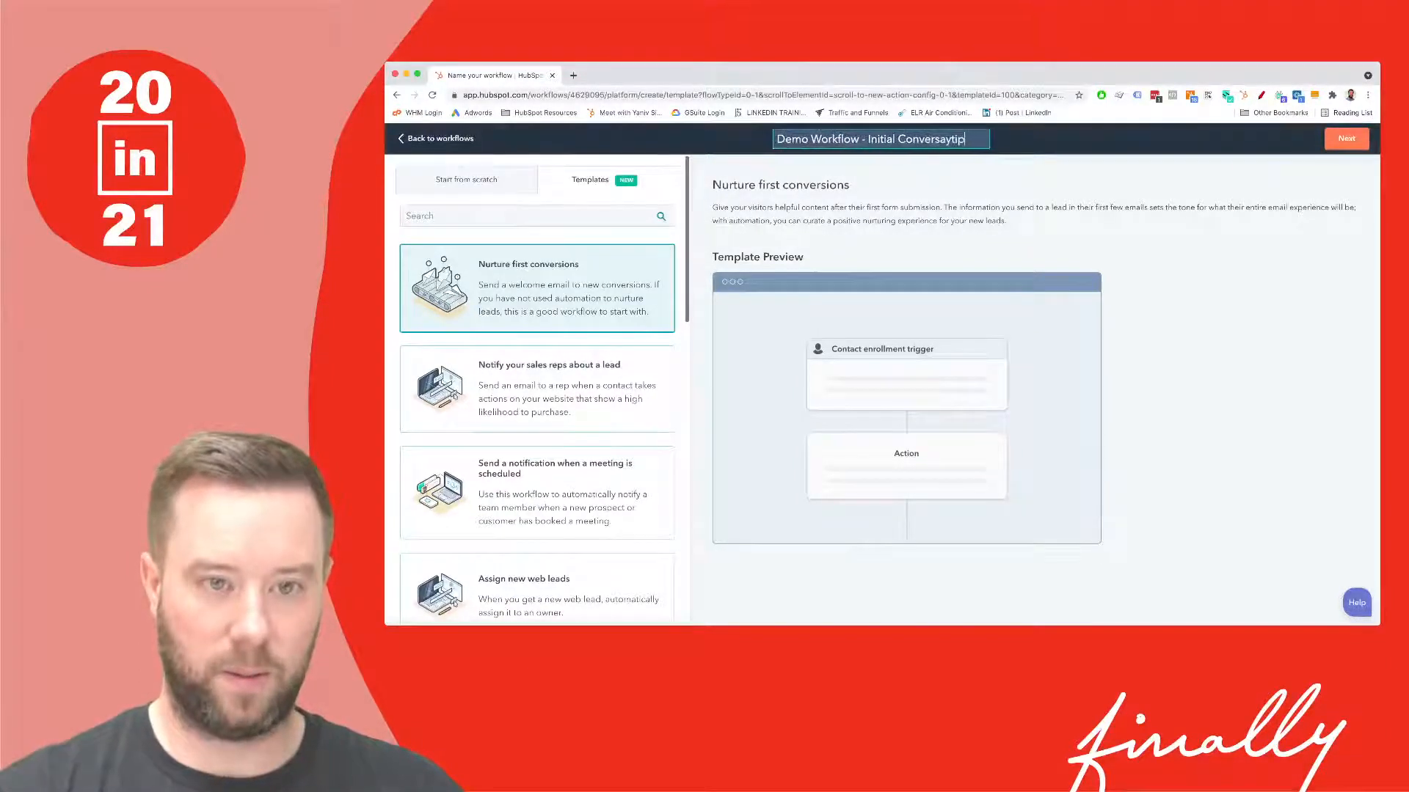
{"action": "key", "text": "BackSpace"}
{"action": "key", "text": "BackSpace"}
{"action": "key", "text": "BackSpace"}
{"action": "key", "text": "BackSpace"}
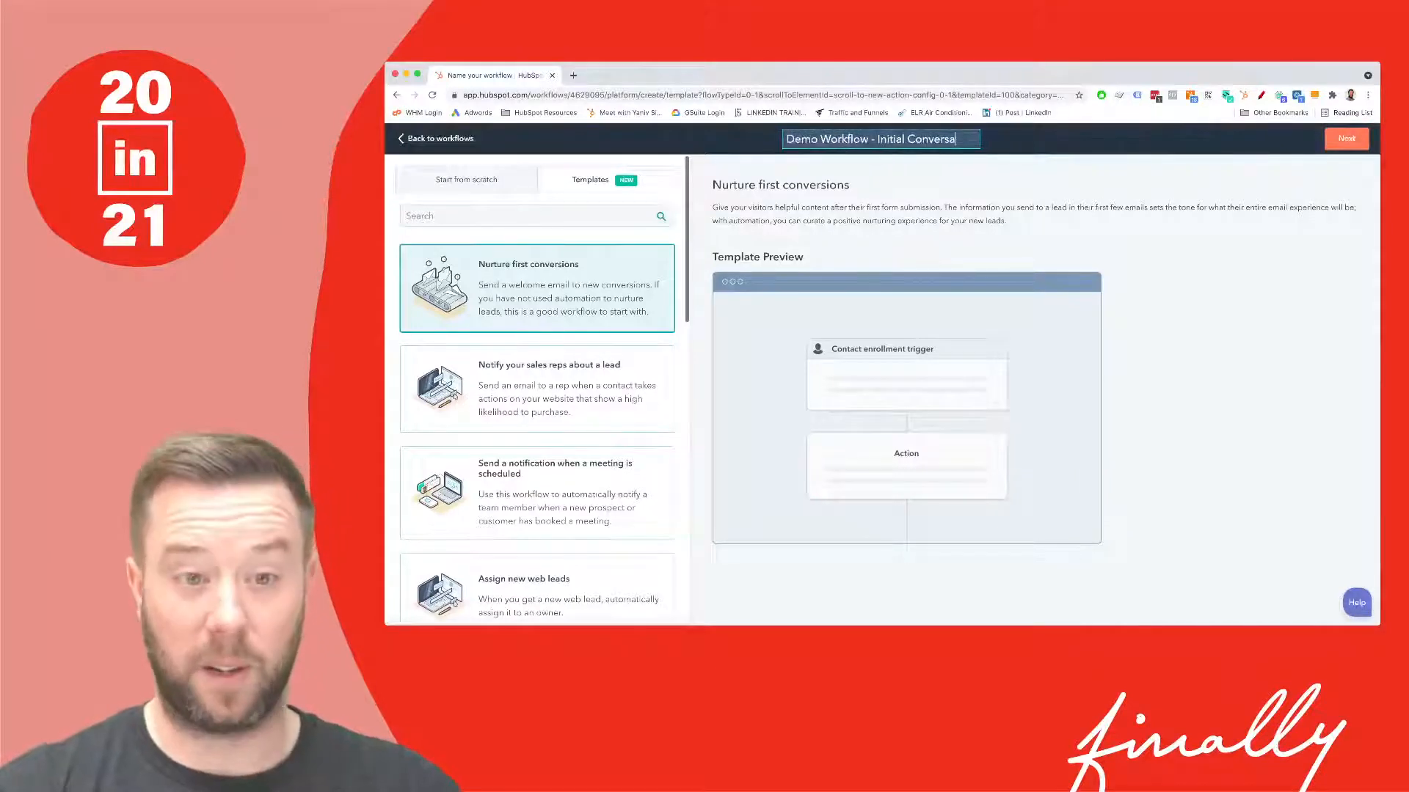
{"action": "type", "text": "tion."}
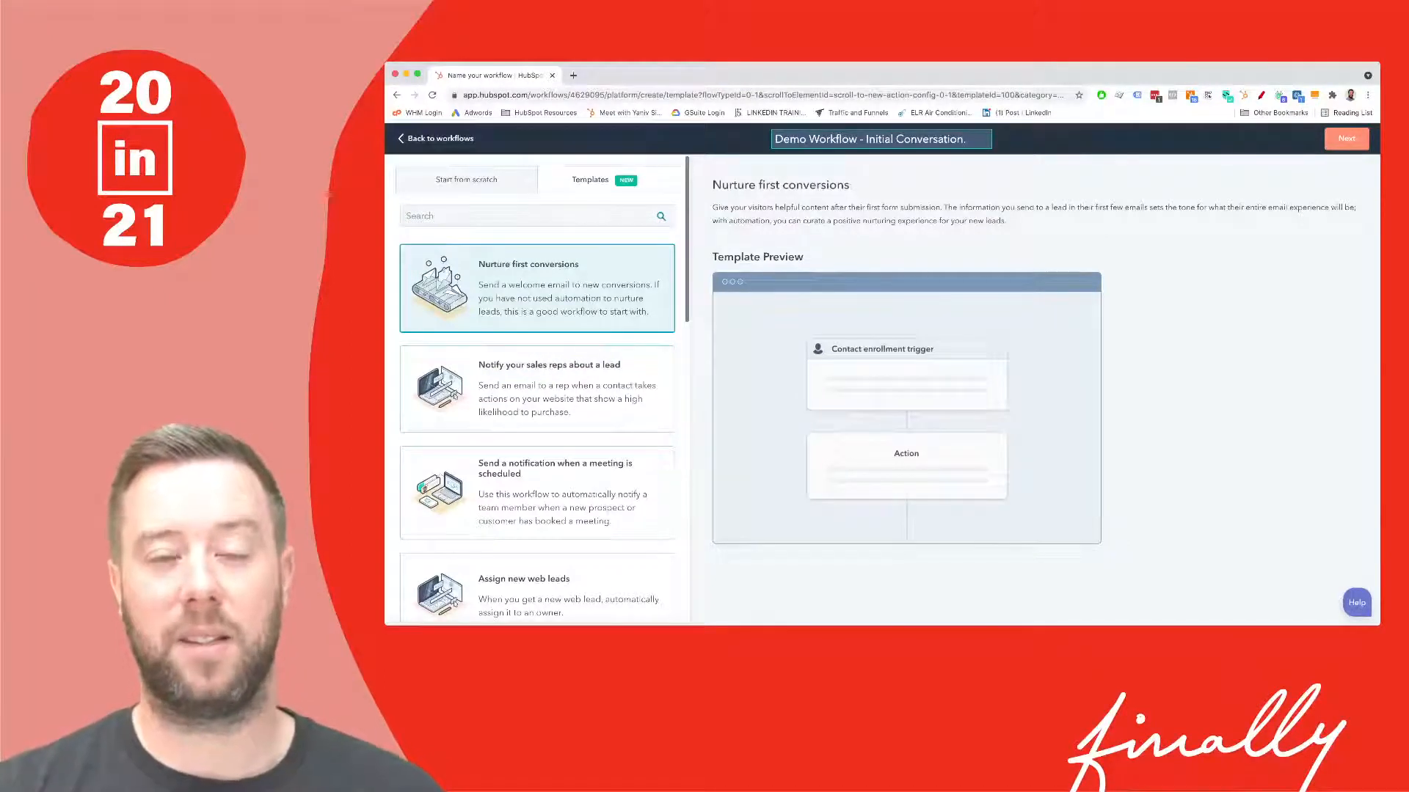
{"action": "key", "text": "Return"}
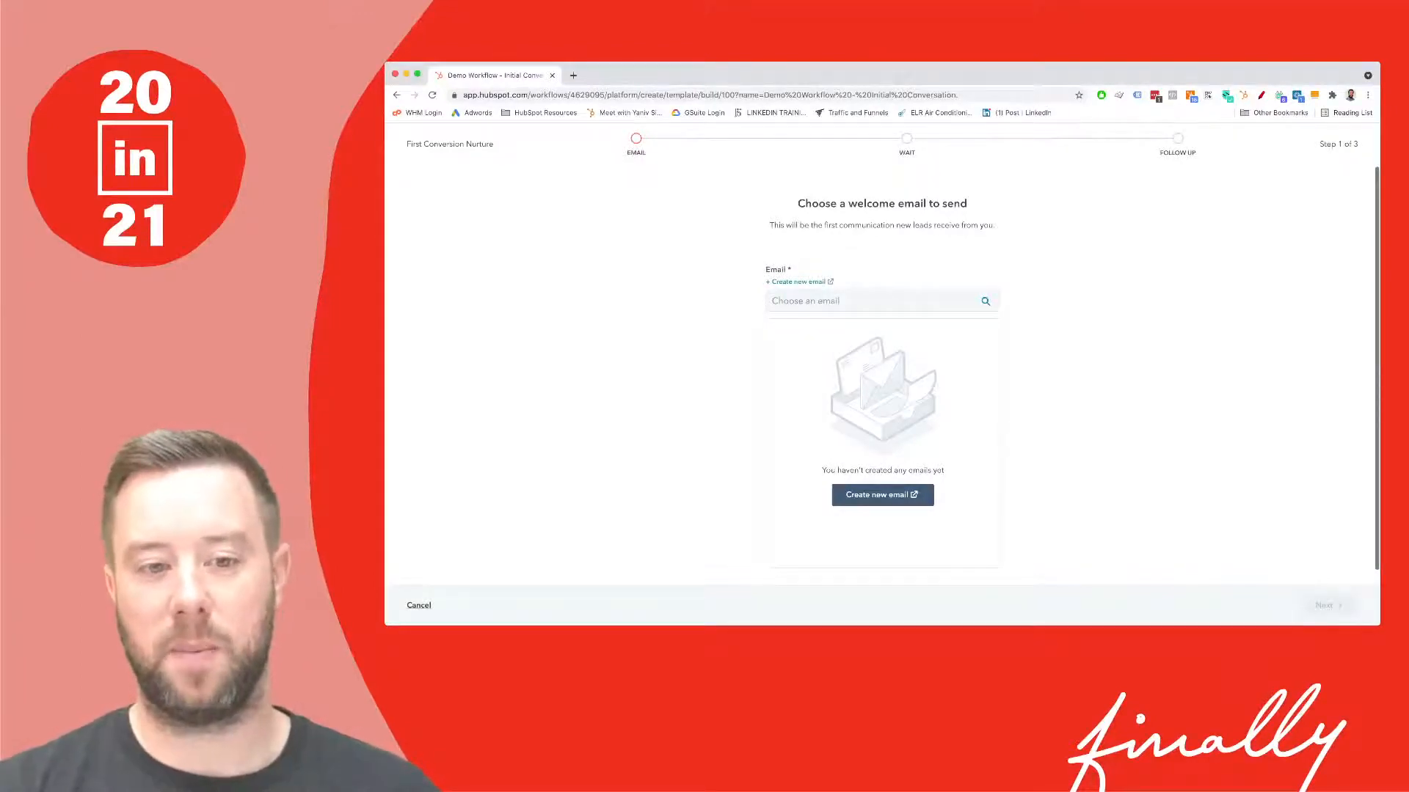
- Clear the email search and create a new email for the welcome step
{"action": "left_click", "coordinate": [873, 301]}
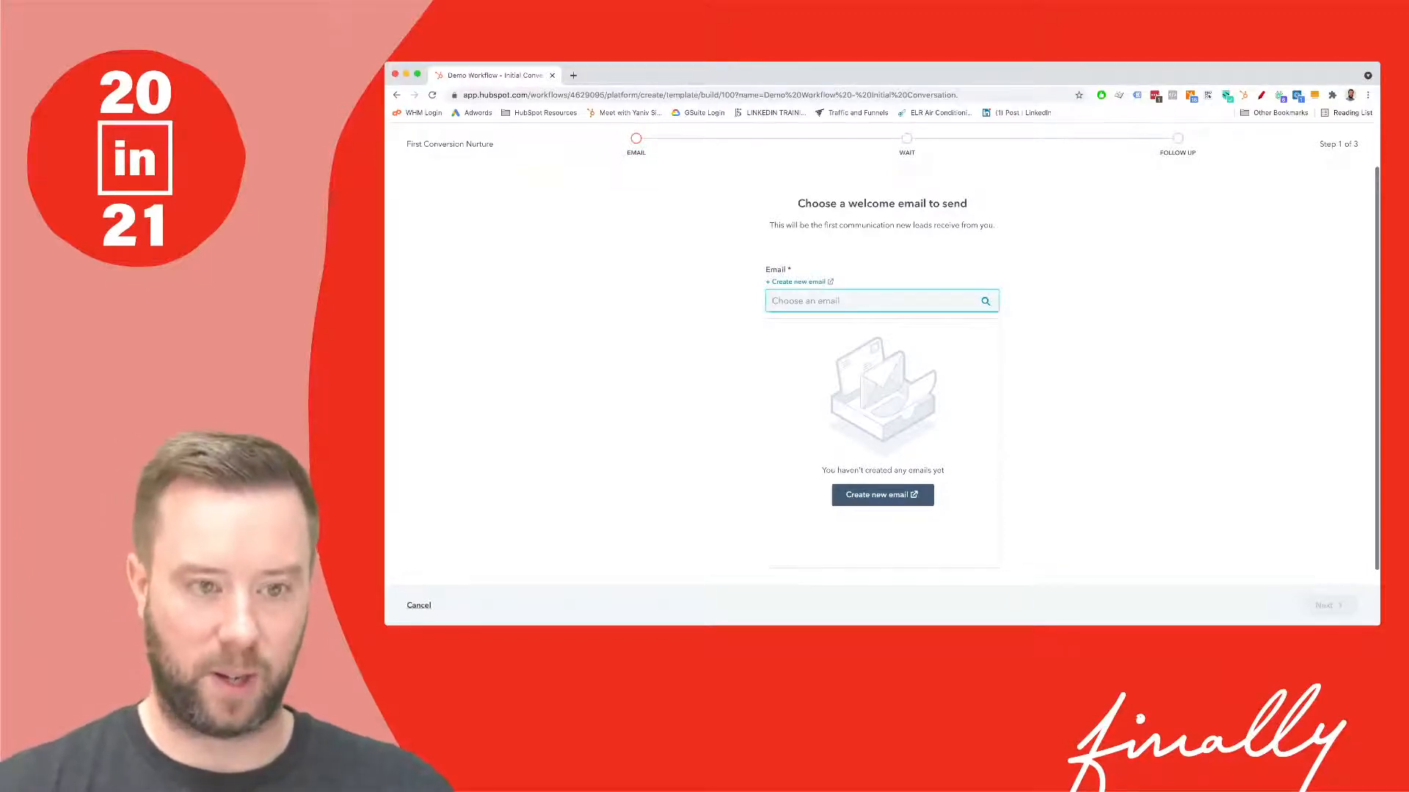
{"action": "type", "text": "w"}
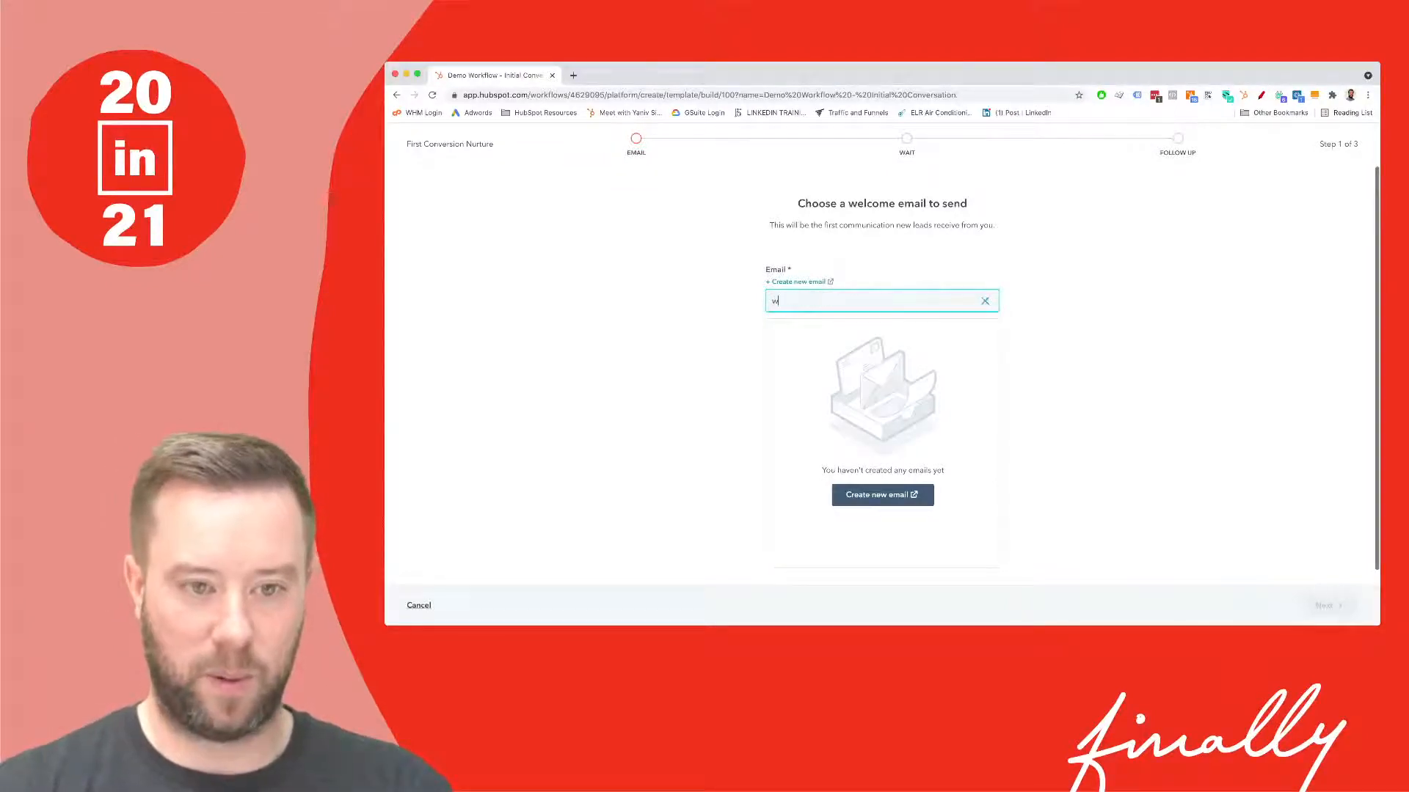
{"action": "key", "text": "BackSpace"}
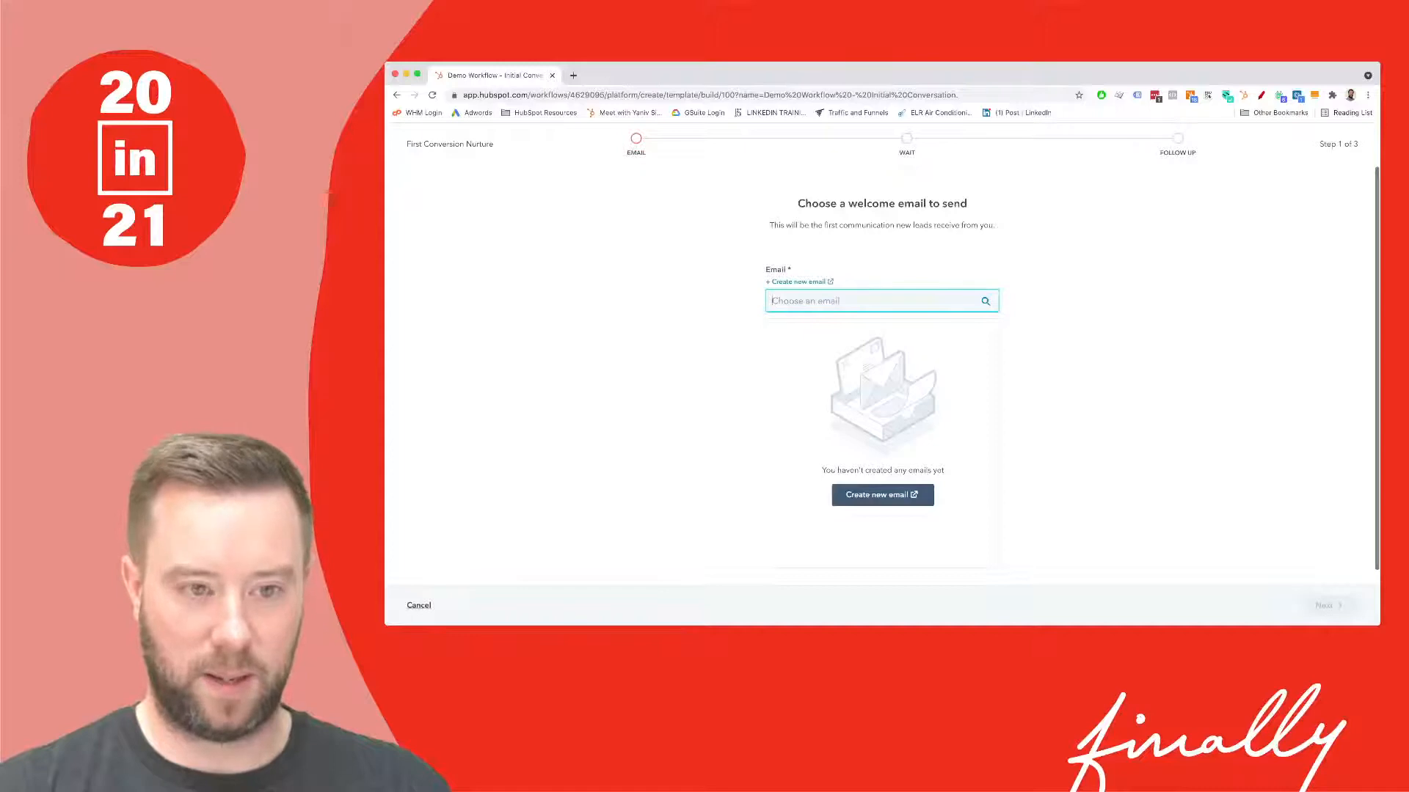
{"action": "type", "text": "w"}
{"action": "key", "text": "BackSpace"}
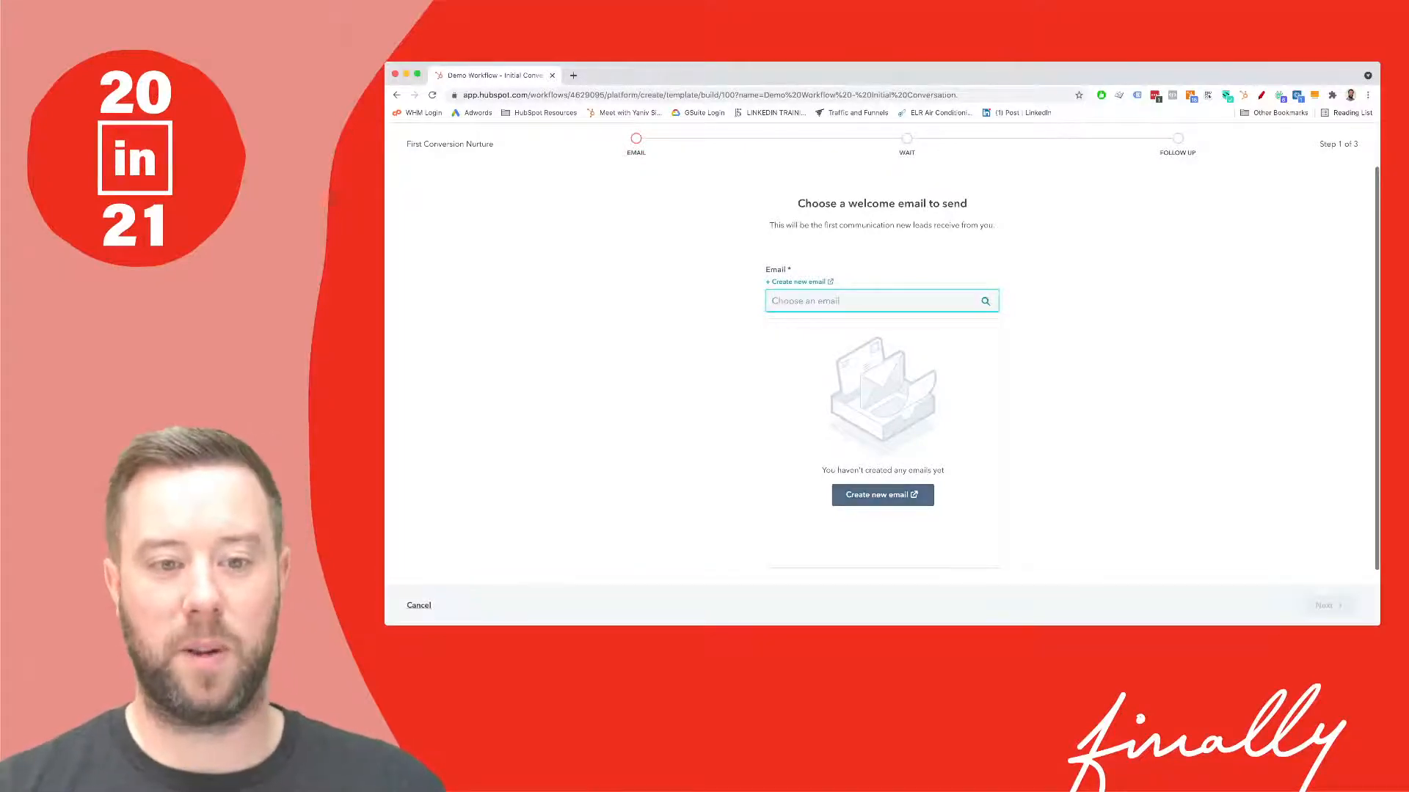
{"action": "left_click", "coordinate": [883, 495]}
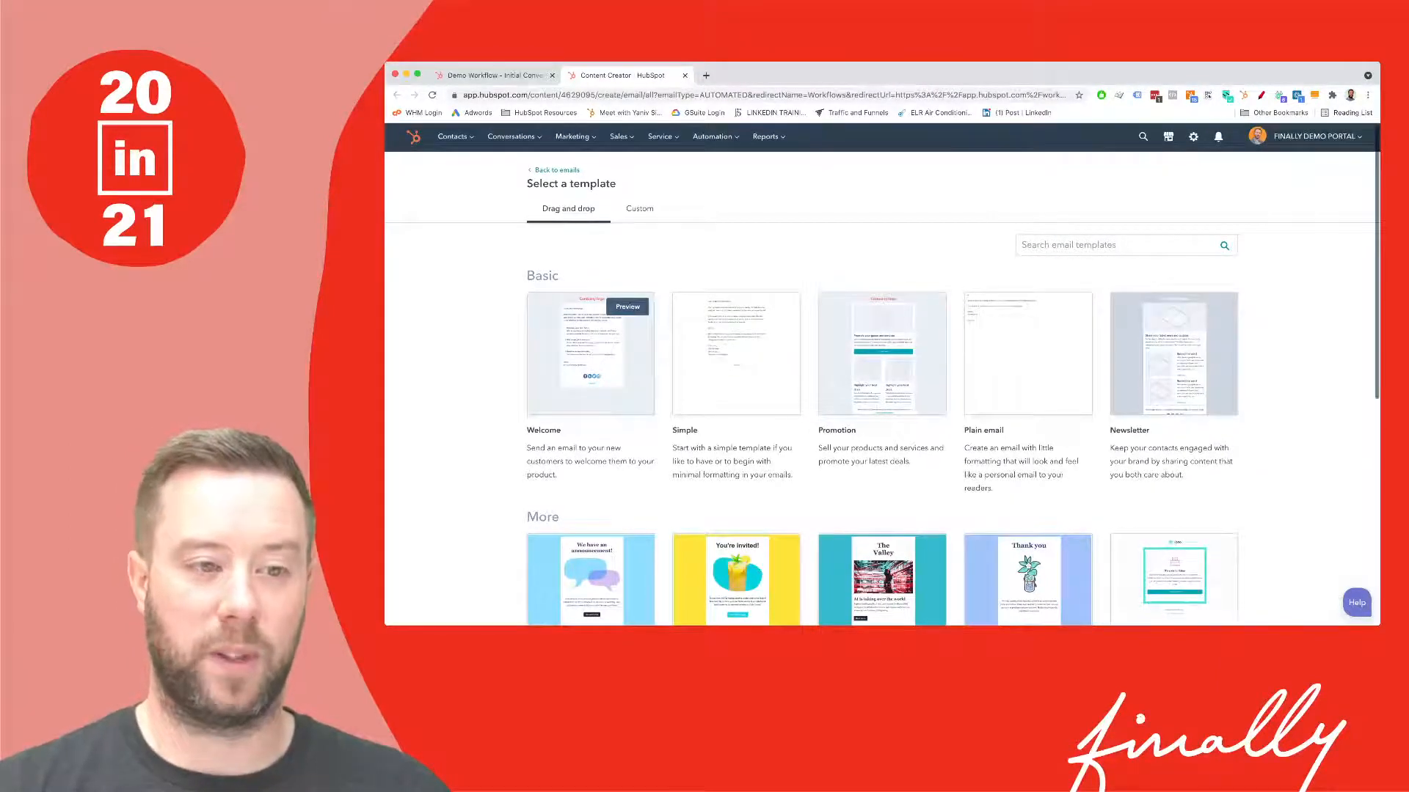
- Build the email from the Welcome template and name it 'New email - for demo'
{"action": "left_click", "coordinate": [590, 352]}
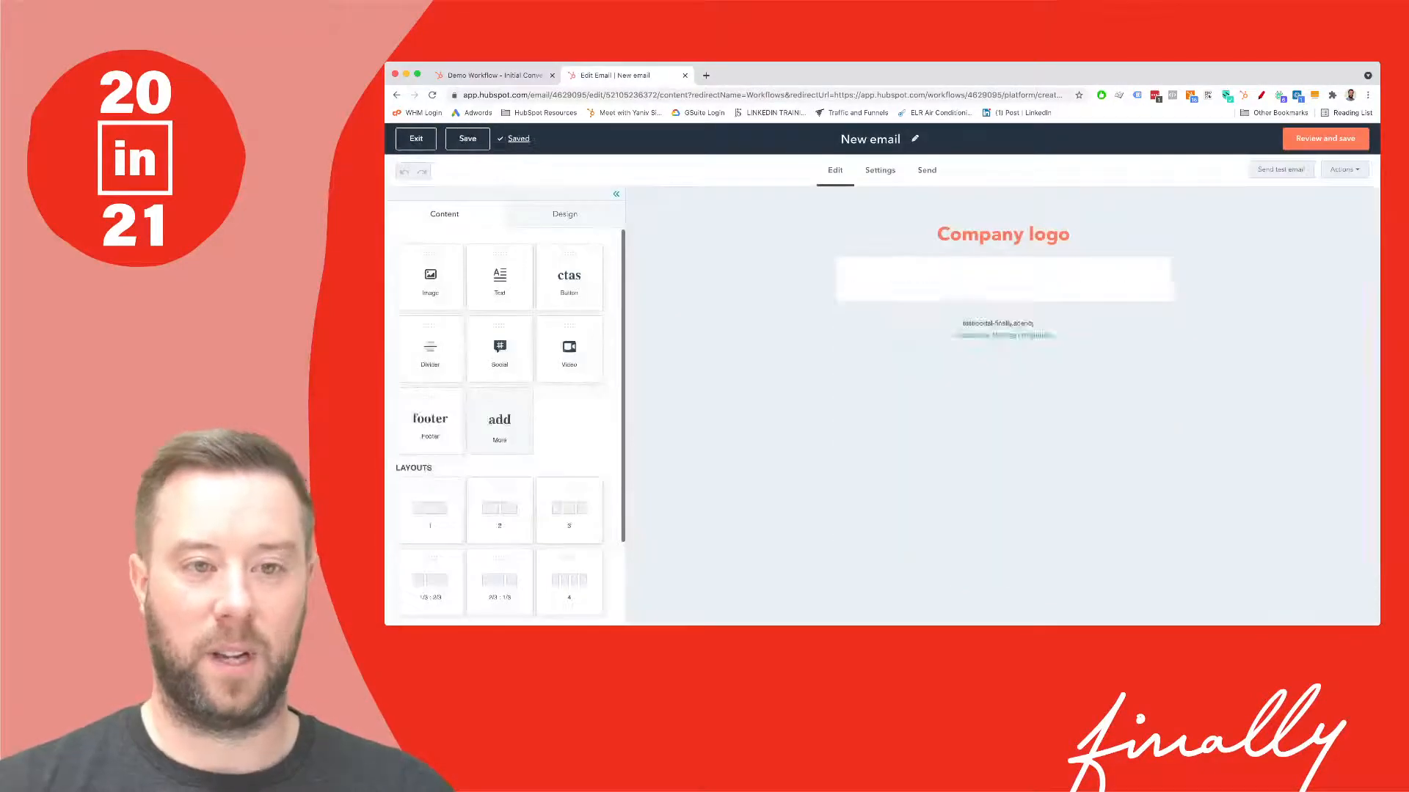
{"action": "left_click", "coordinate": [897, 139]}
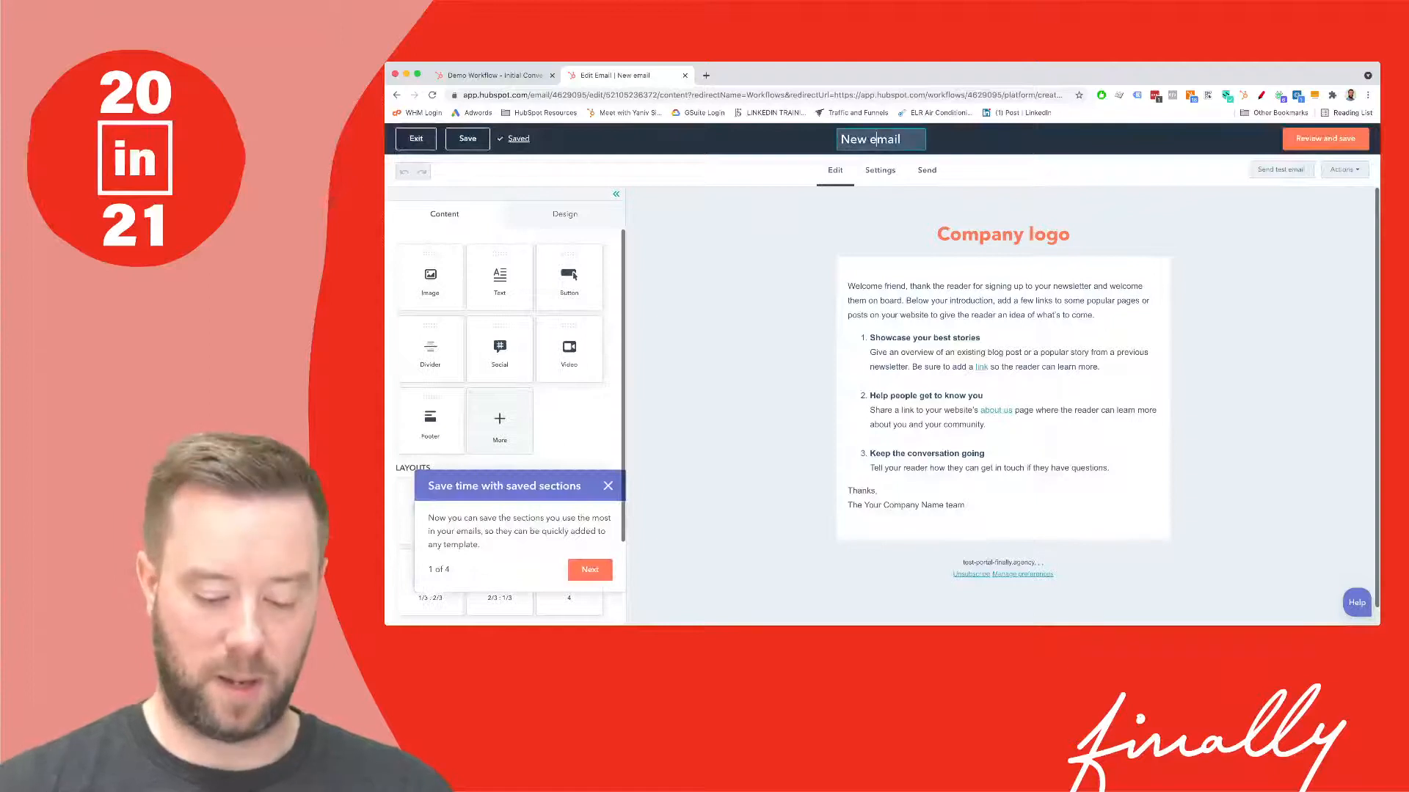
{"action": "type", "text": "- for demo"}
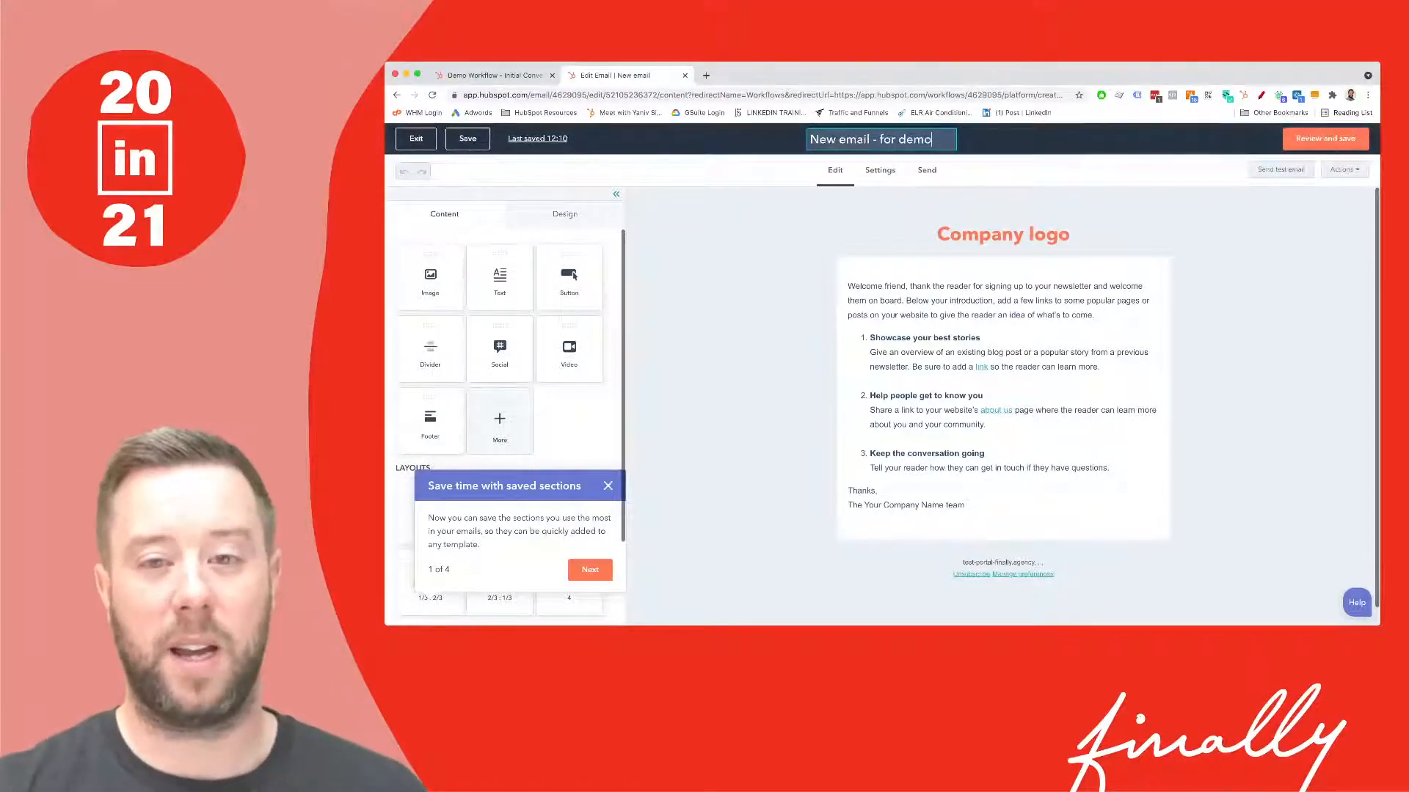
- Check the email's missing settings and enter the subject line 'Demo Email'
{"action": "left_click", "coordinate": [1325, 139]}
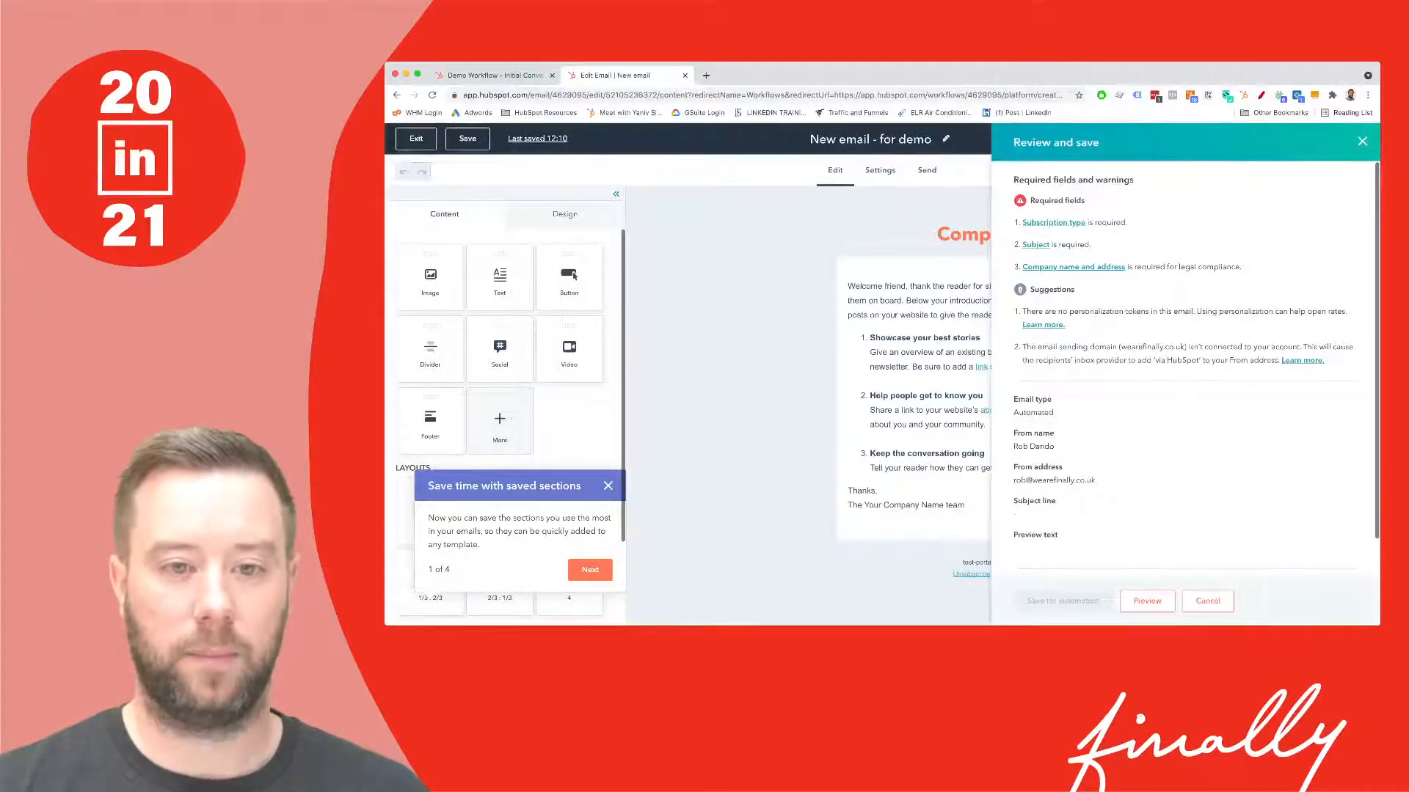
{"action": "left_click", "coordinate": [1054, 223]}
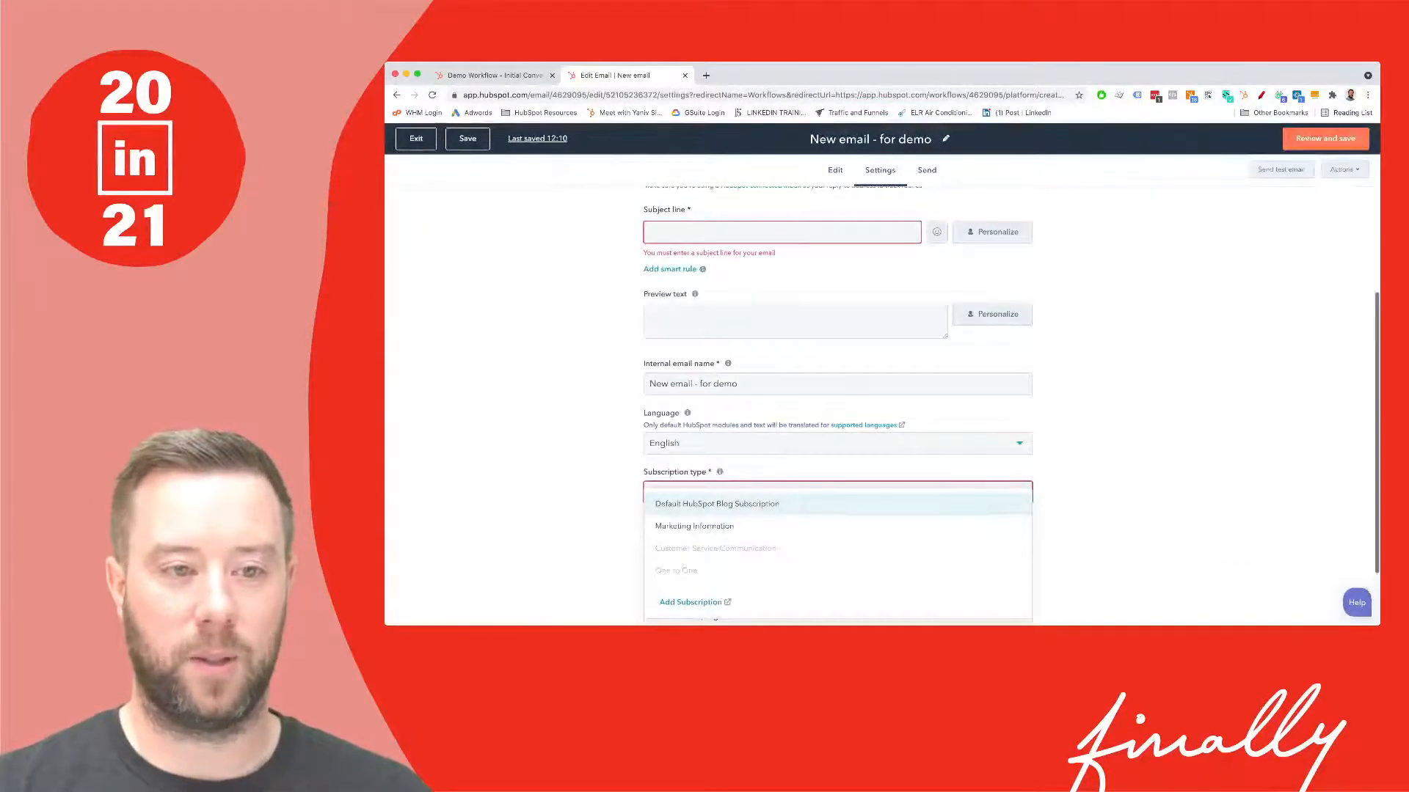
{"action": "left_click", "coordinate": [782, 231]}
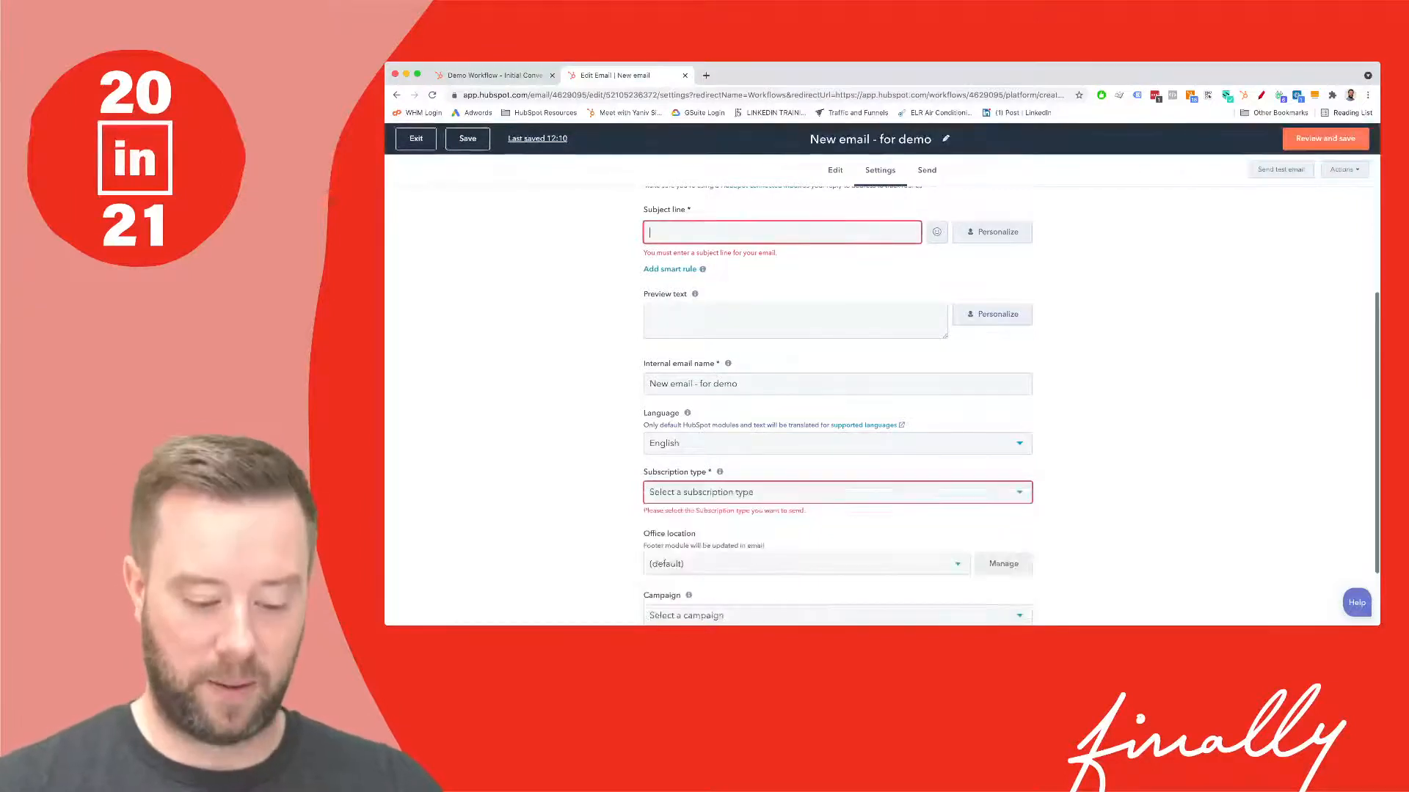
{"action": "type", "text": "Demo Emao"}
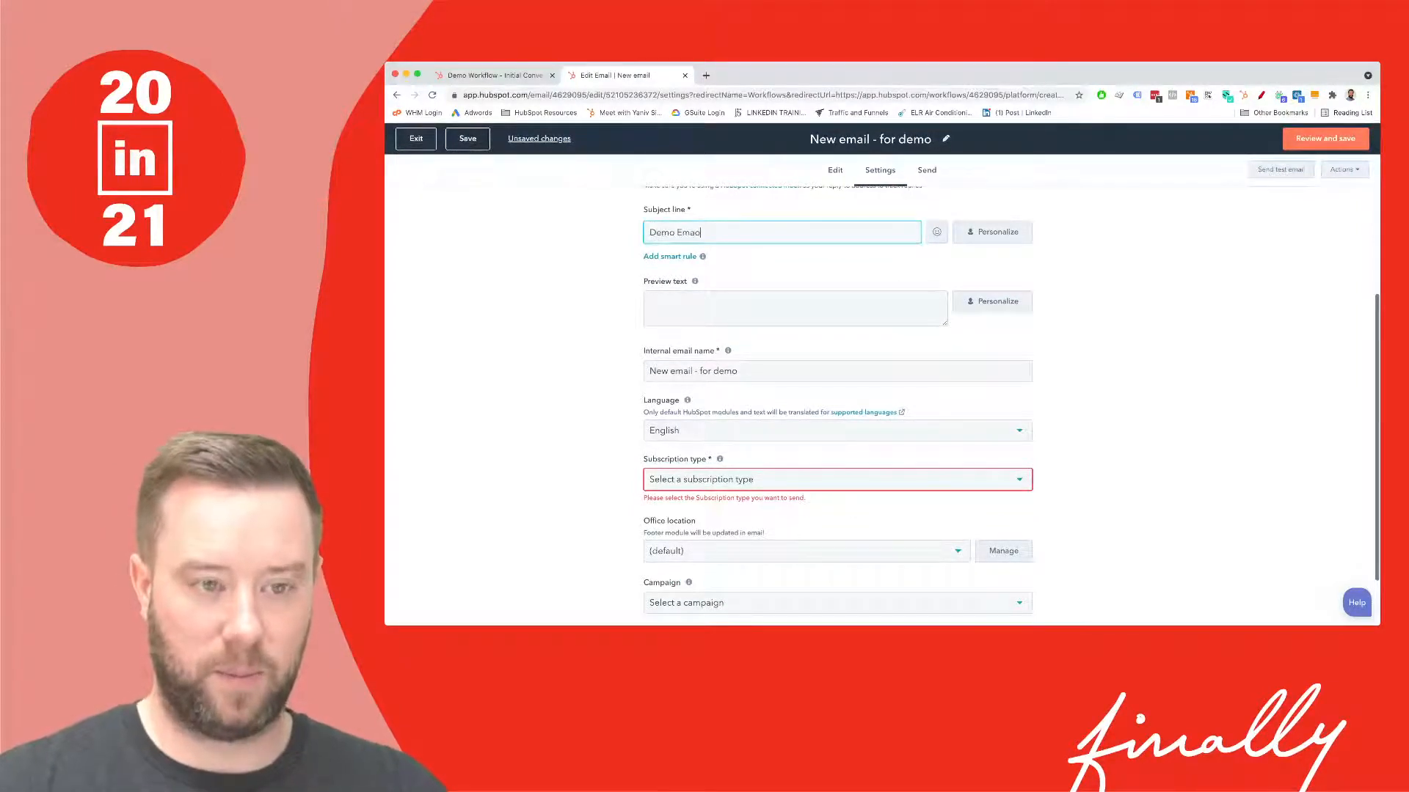
{"action": "key", "text": "BackSpace"}
{"action": "key", "text": "BackSpace"}
{"action": "key", "text": "BackSpace"}
{"action": "key", "text": "BackSpace"}
{"action": "key", "text": "BackSpace"}
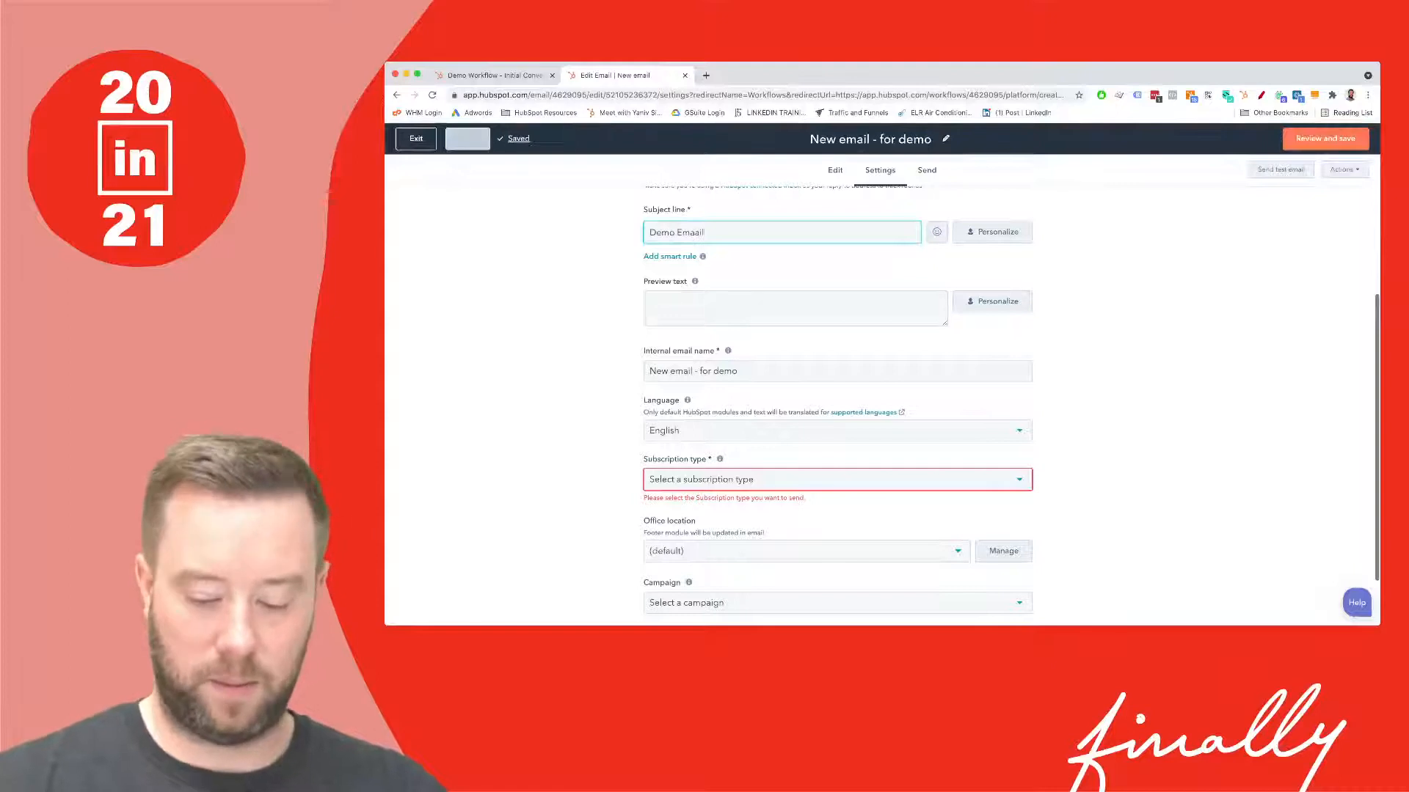
{"action": "key", "text": "BackSpace"}
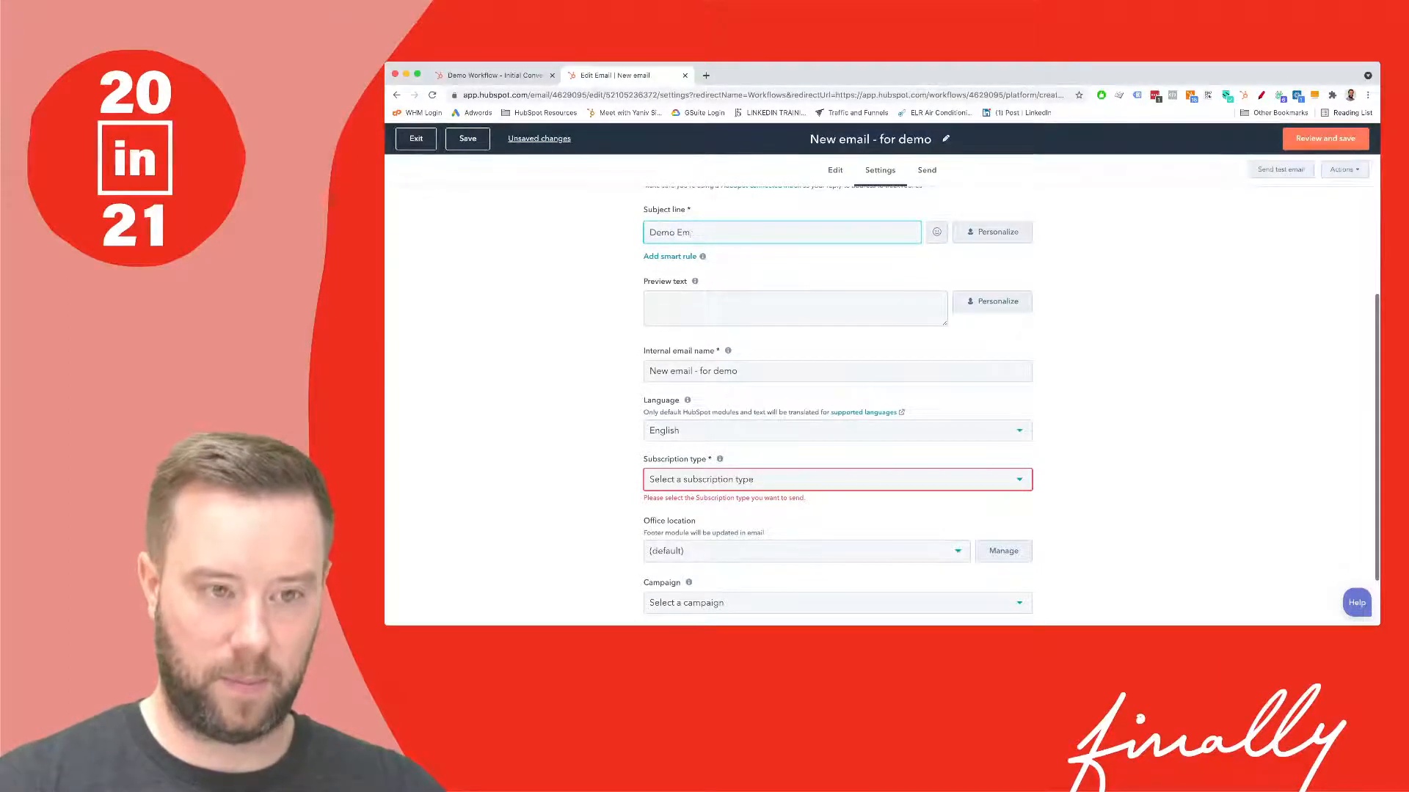
{"action": "type", "text": "ail"}
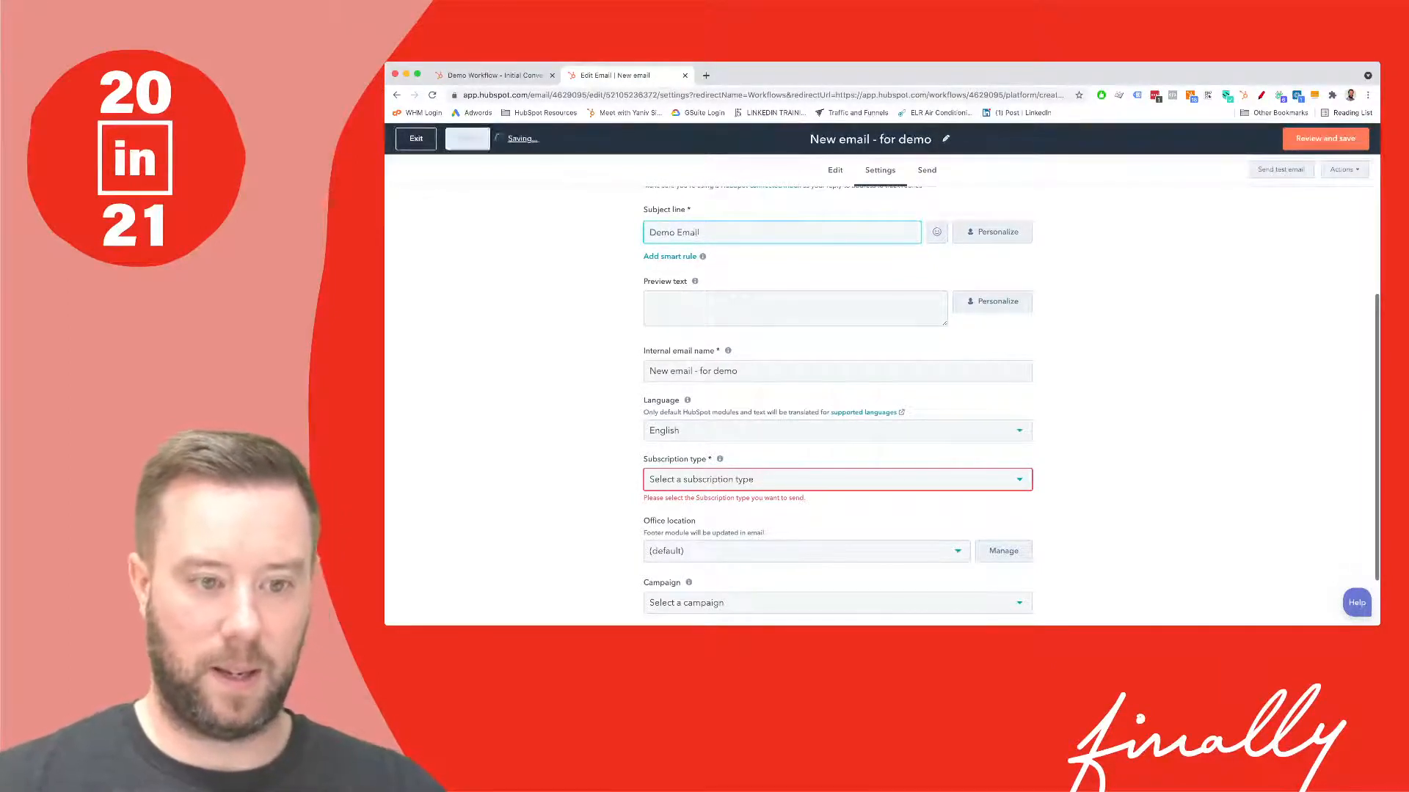
- Choose Marketing Information as the subscription type and recheck the remaining requirements
{"action": "left_click", "coordinate": [836, 479]}
{"action": "left_click", "coordinate": [695, 531]}
{"action": "scroll", "coordinate": [837, 441], "scroll_direction": "down", "scroll_amount": 1}
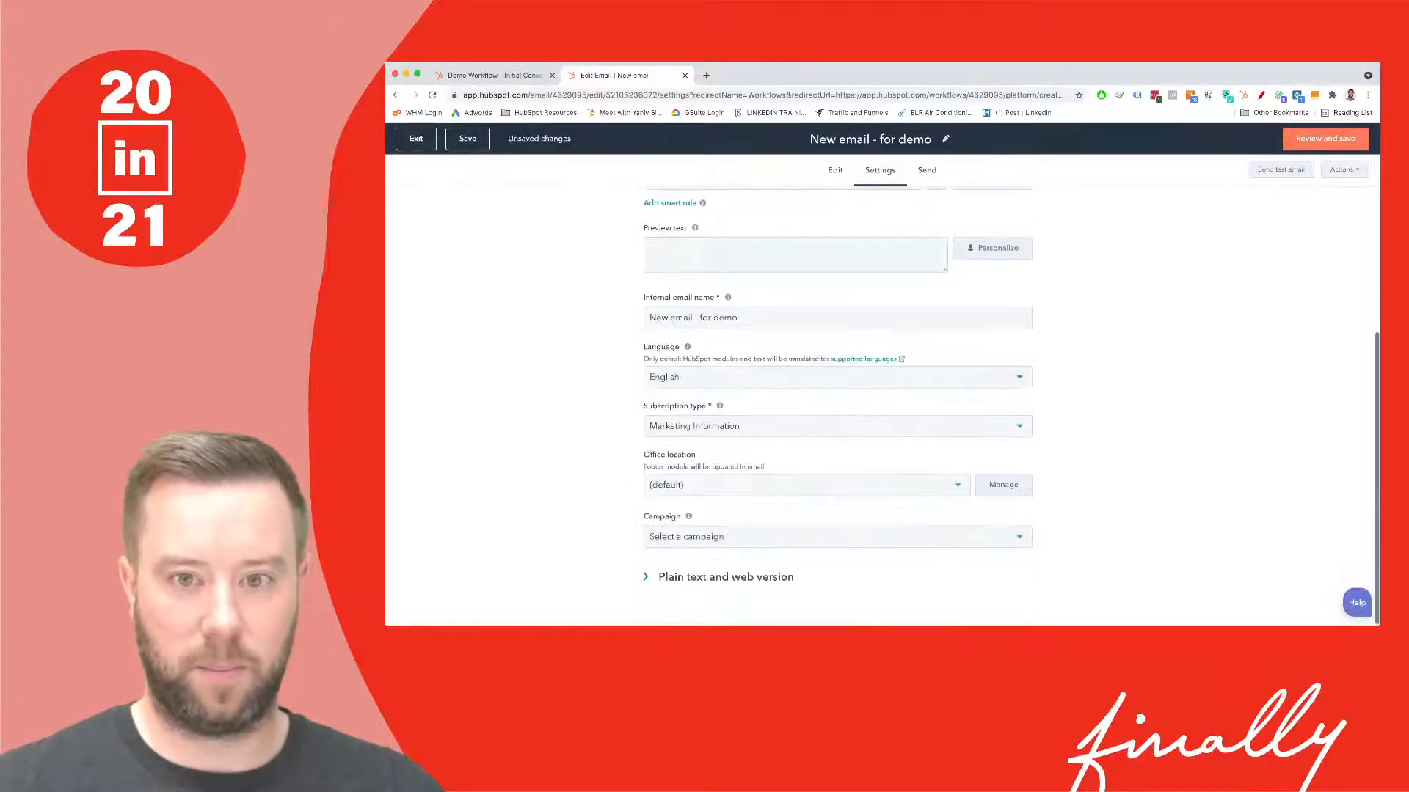
{"action": "scroll", "coordinate": [836, 441], "scroll_direction": "up", "scroll_amount": 1}
{"action": "left_click", "coordinate": [1325, 137]}
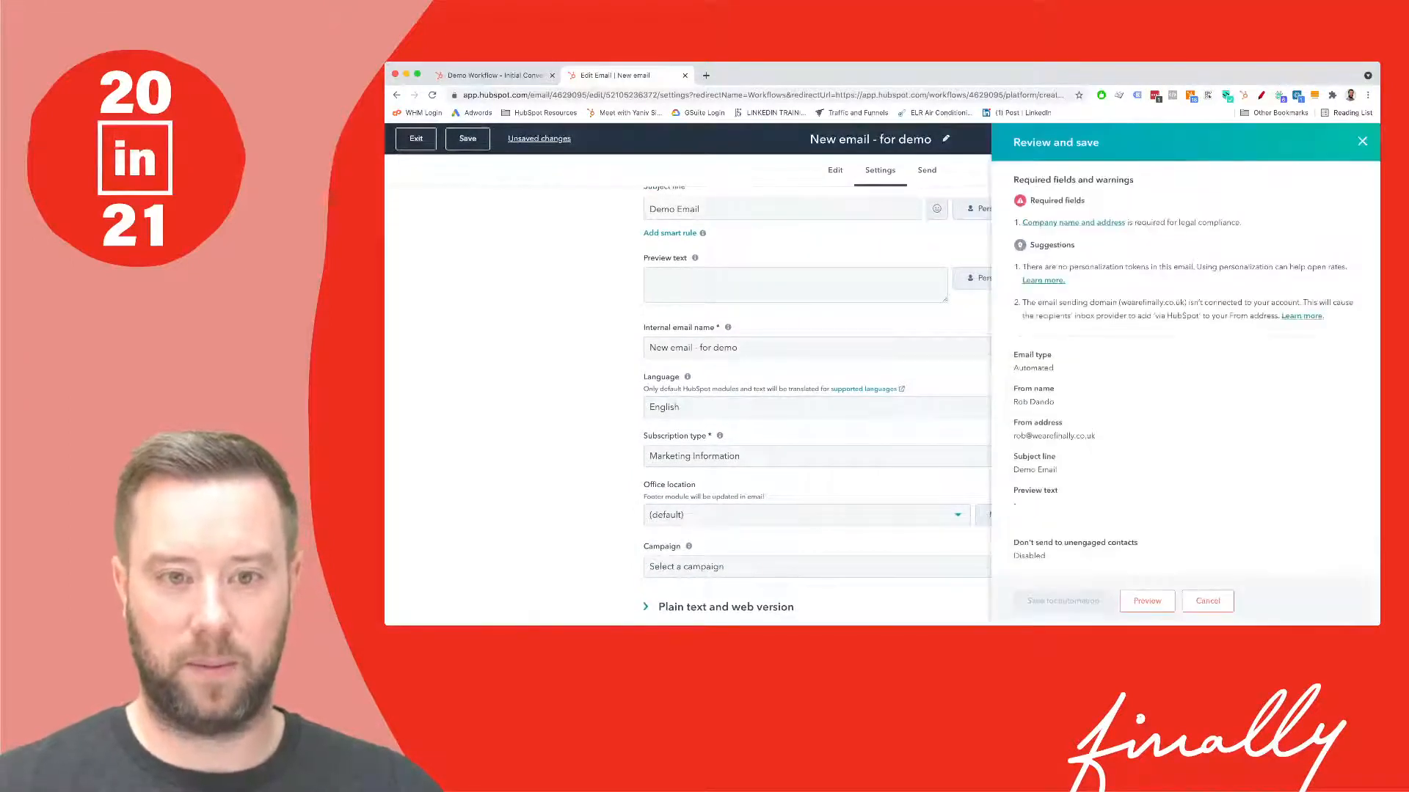
{"action": "left_click", "coordinate": [1073, 223]}
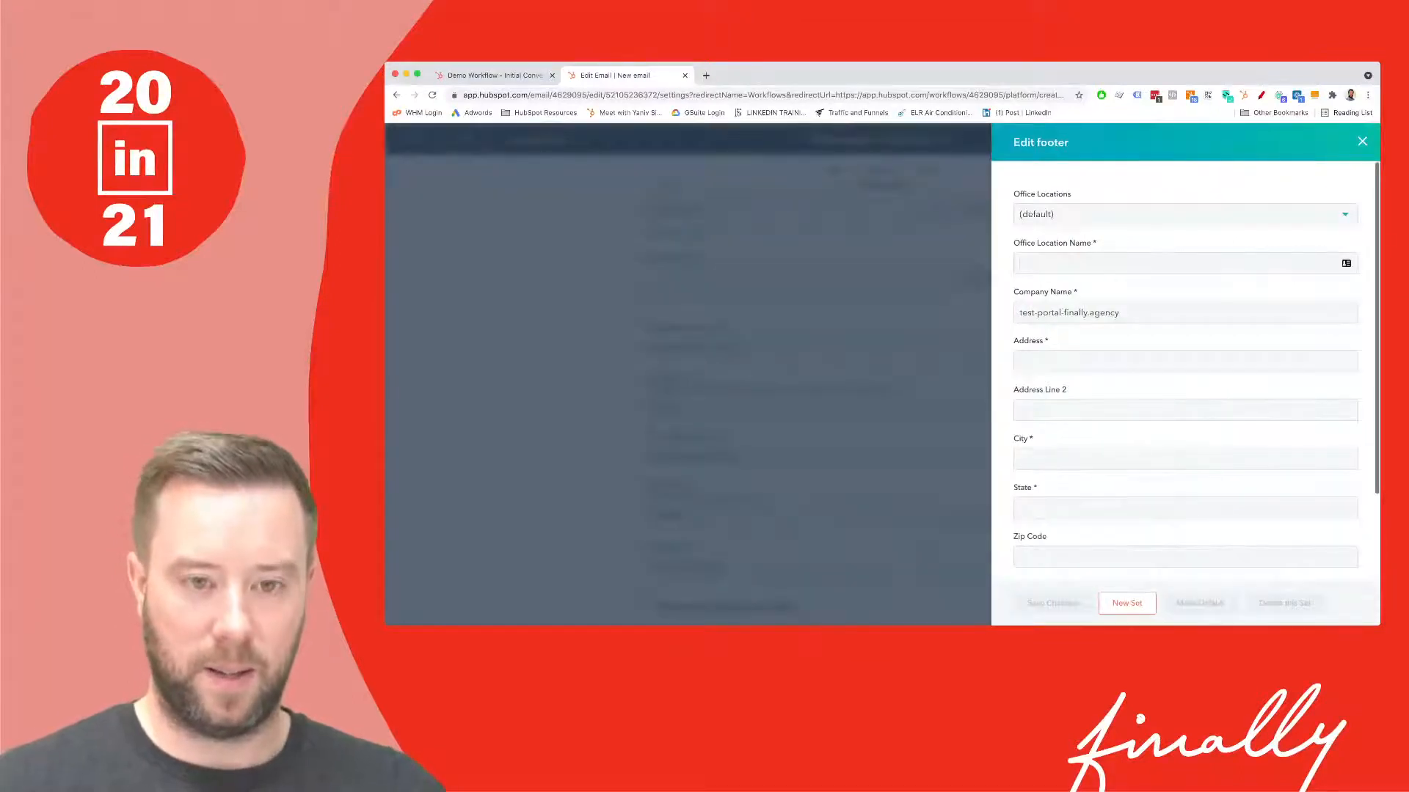
{"action": "left_click", "coordinate": [1130, 263]}
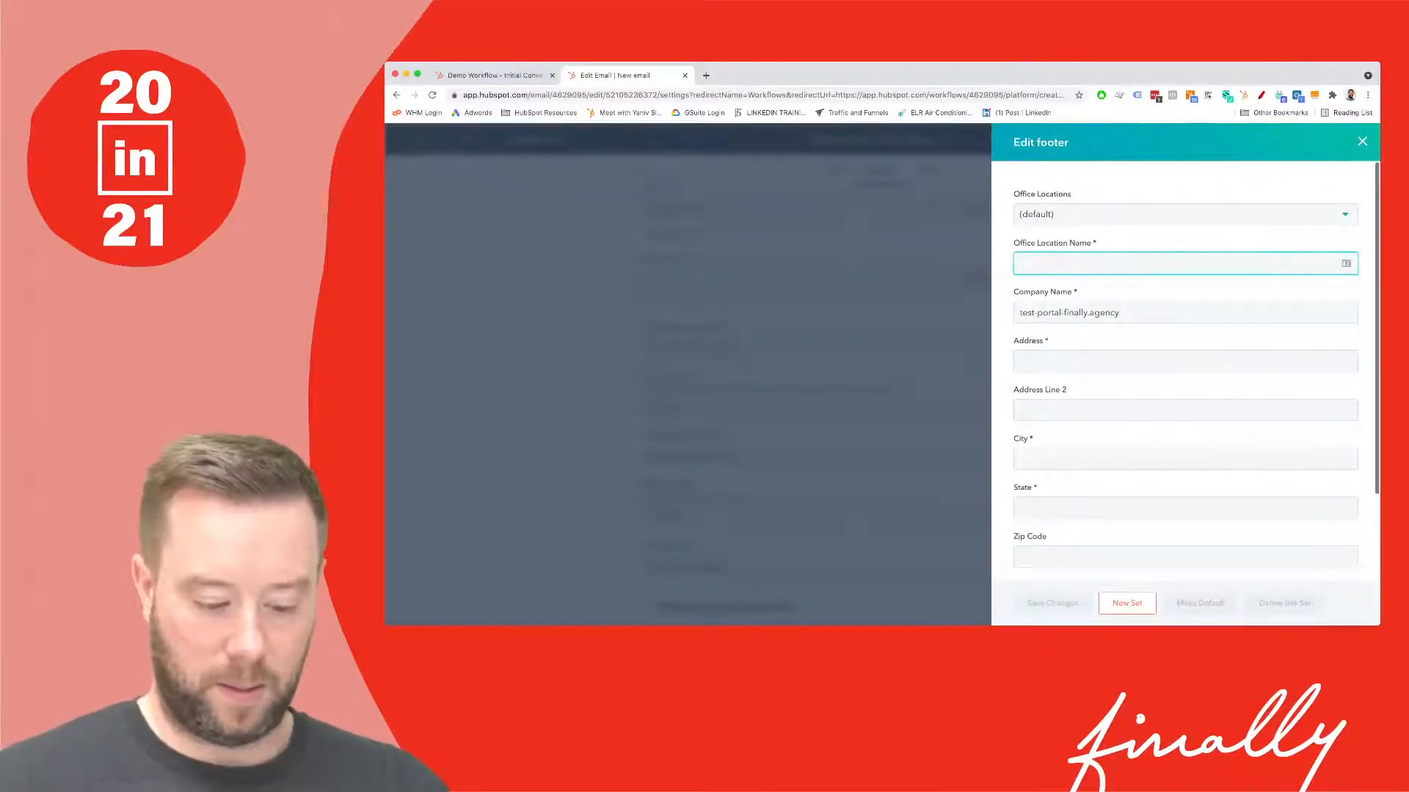
{"action": "key", "text": "Tab"}
{"action": "key", "text": "Tab"}
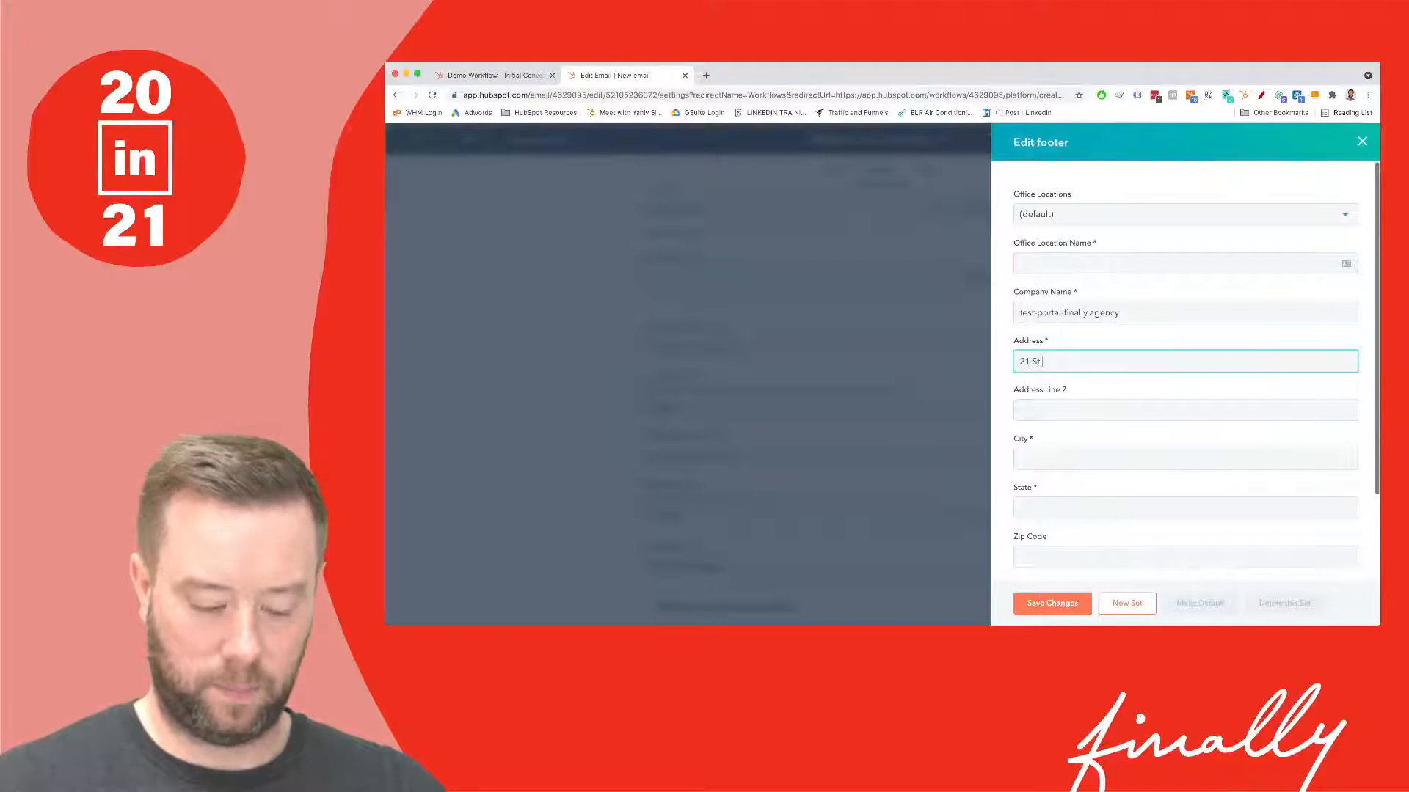
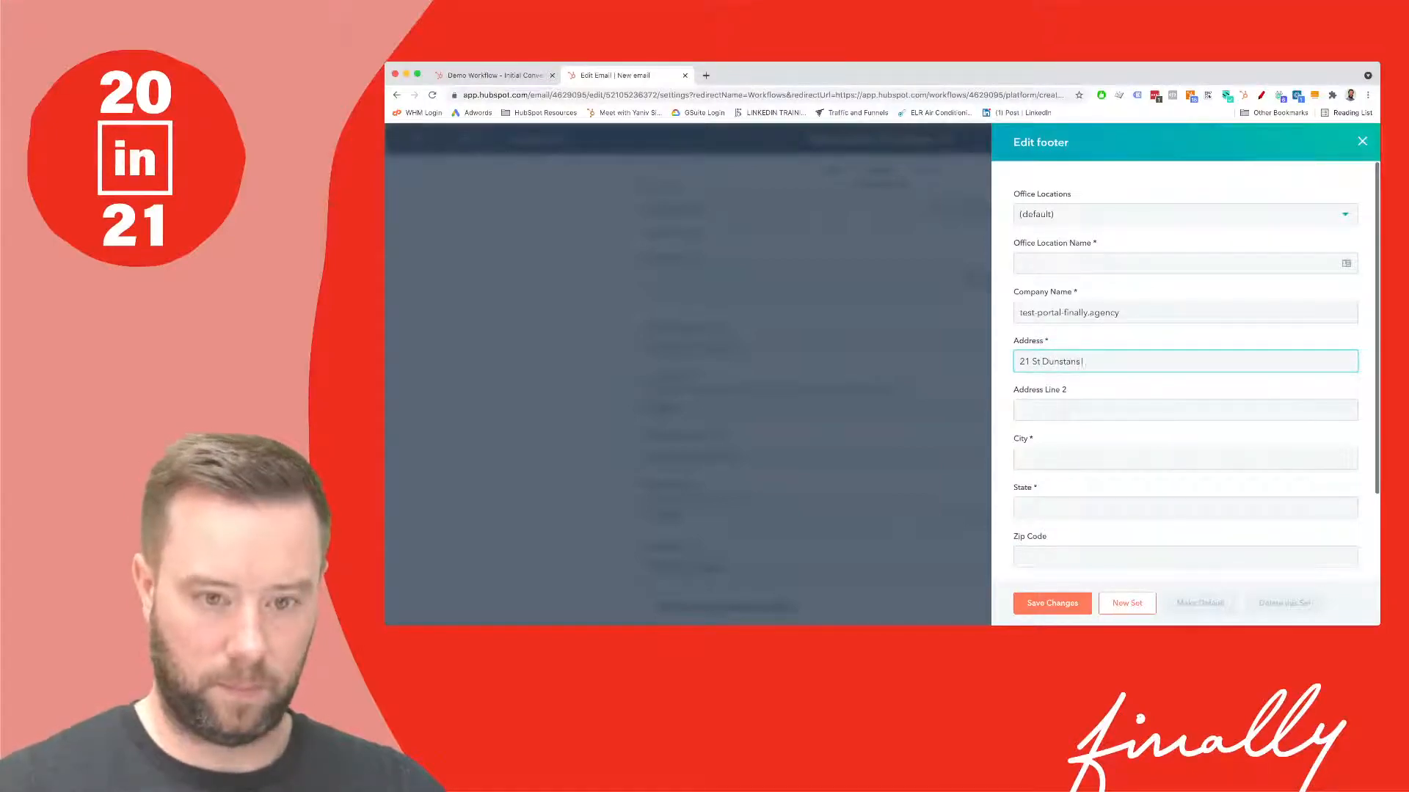
{"action": "key", "text": "Tab"}
{"action": "key", "text": "Tab"}
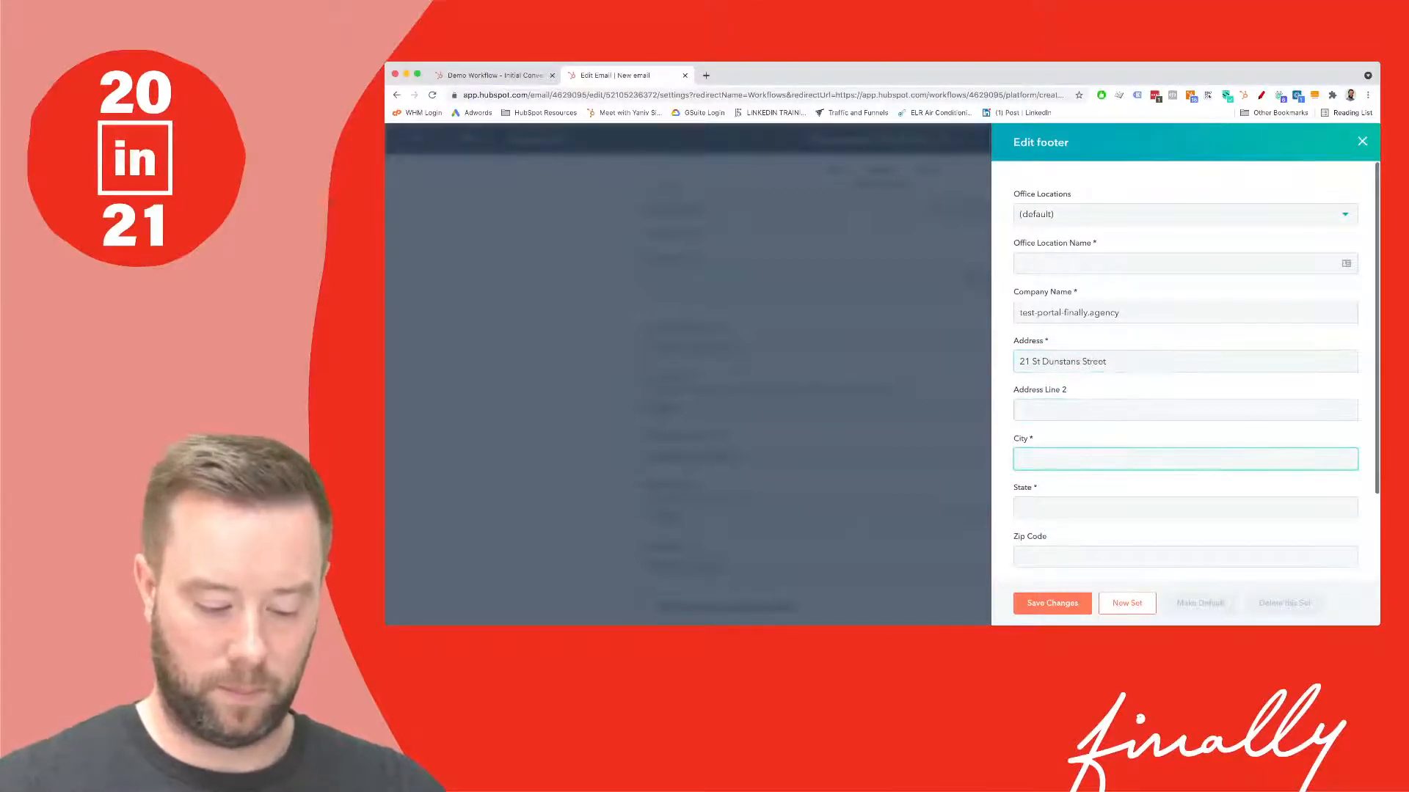
{"action": "type", "text": "Canterbury"}
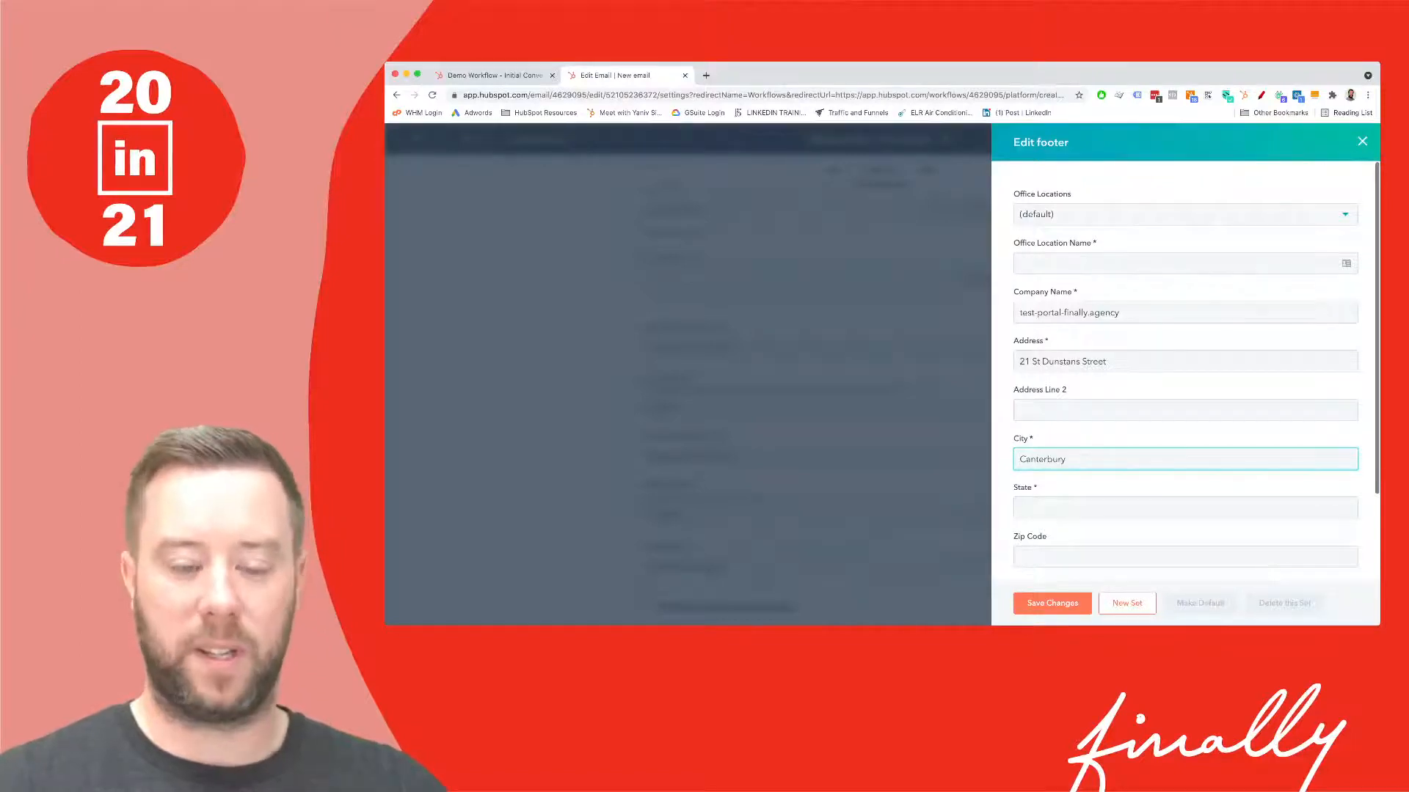
{"action": "key", "text": "Tab"}
{"action": "type", "text": "Kent"}
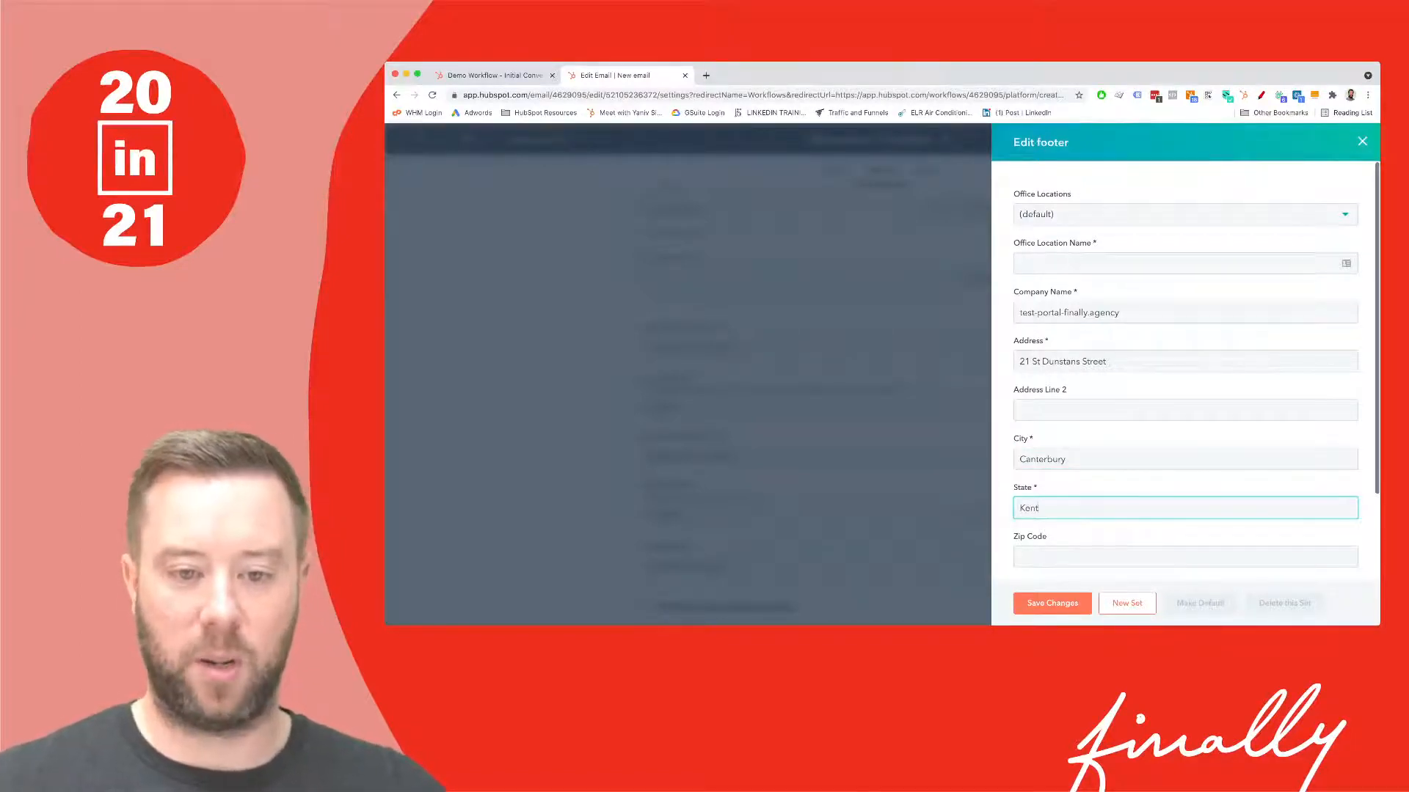
{"action": "scroll", "coordinate": [1185, 367], "scroll_direction": "down", "scroll_amount": 3}
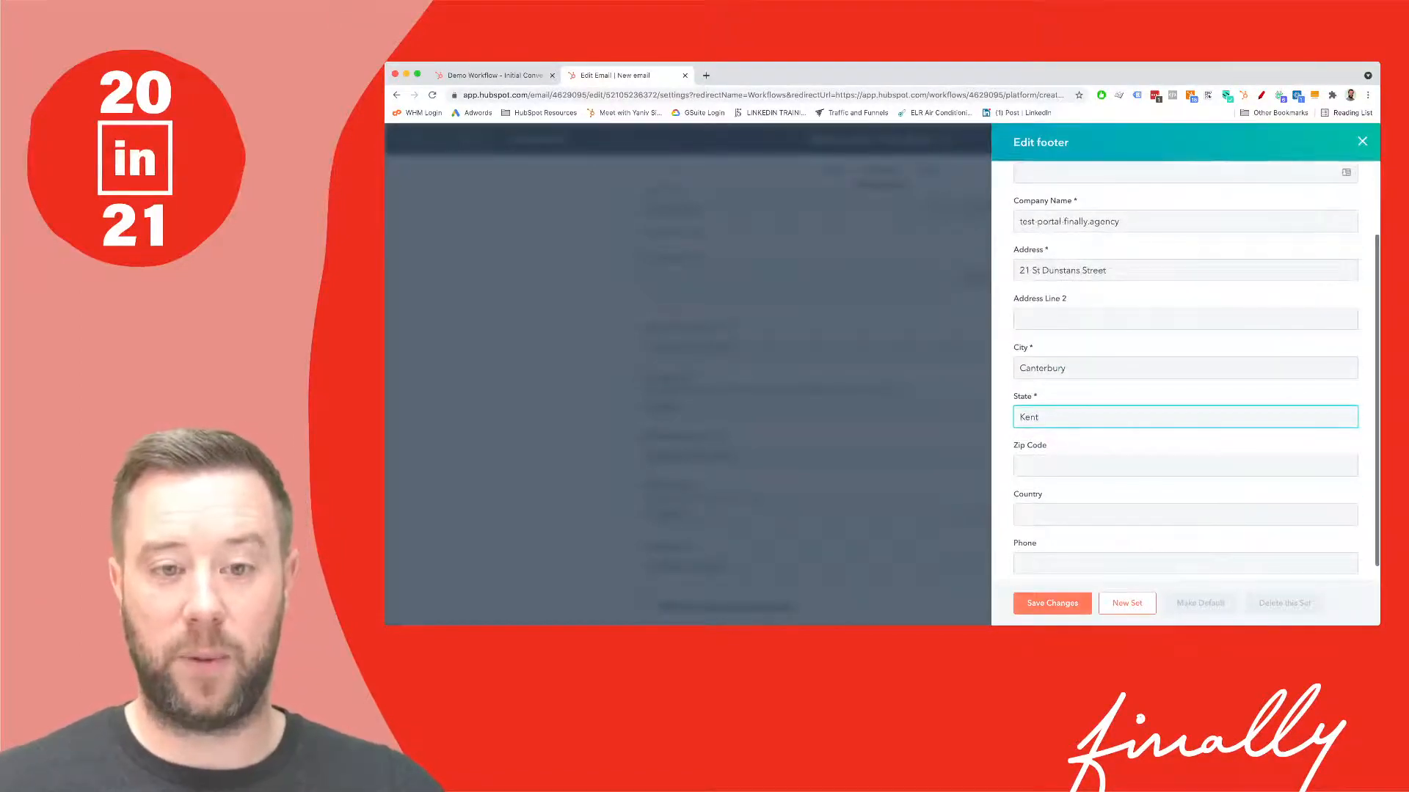
{"action": "left_click", "coordinate": [1052, 603]}
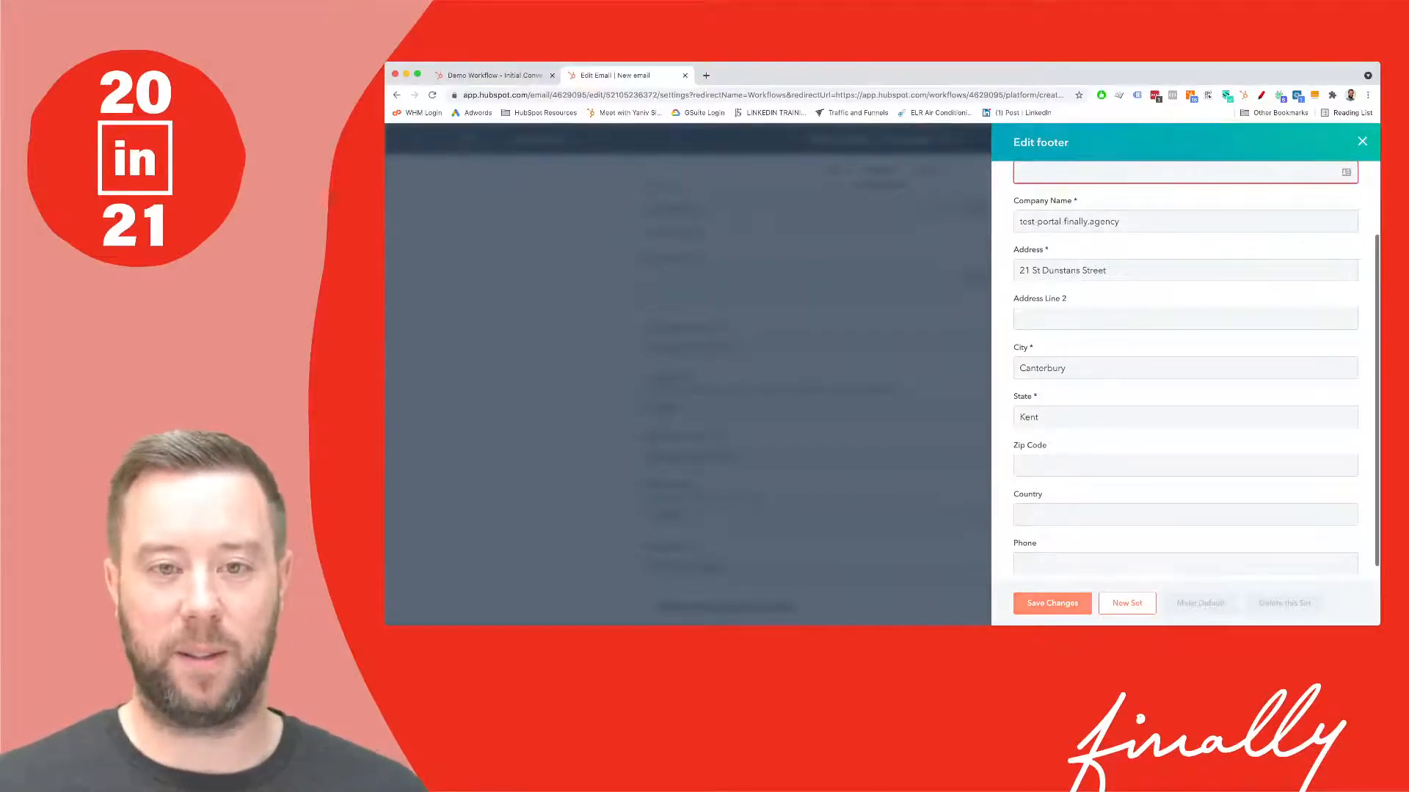
- Enter Canterbury as the footer's office location name
{"action": "scroll", "coordinate": [1185, 367], "scroll_direction": "up", "scroll_amount": 3}
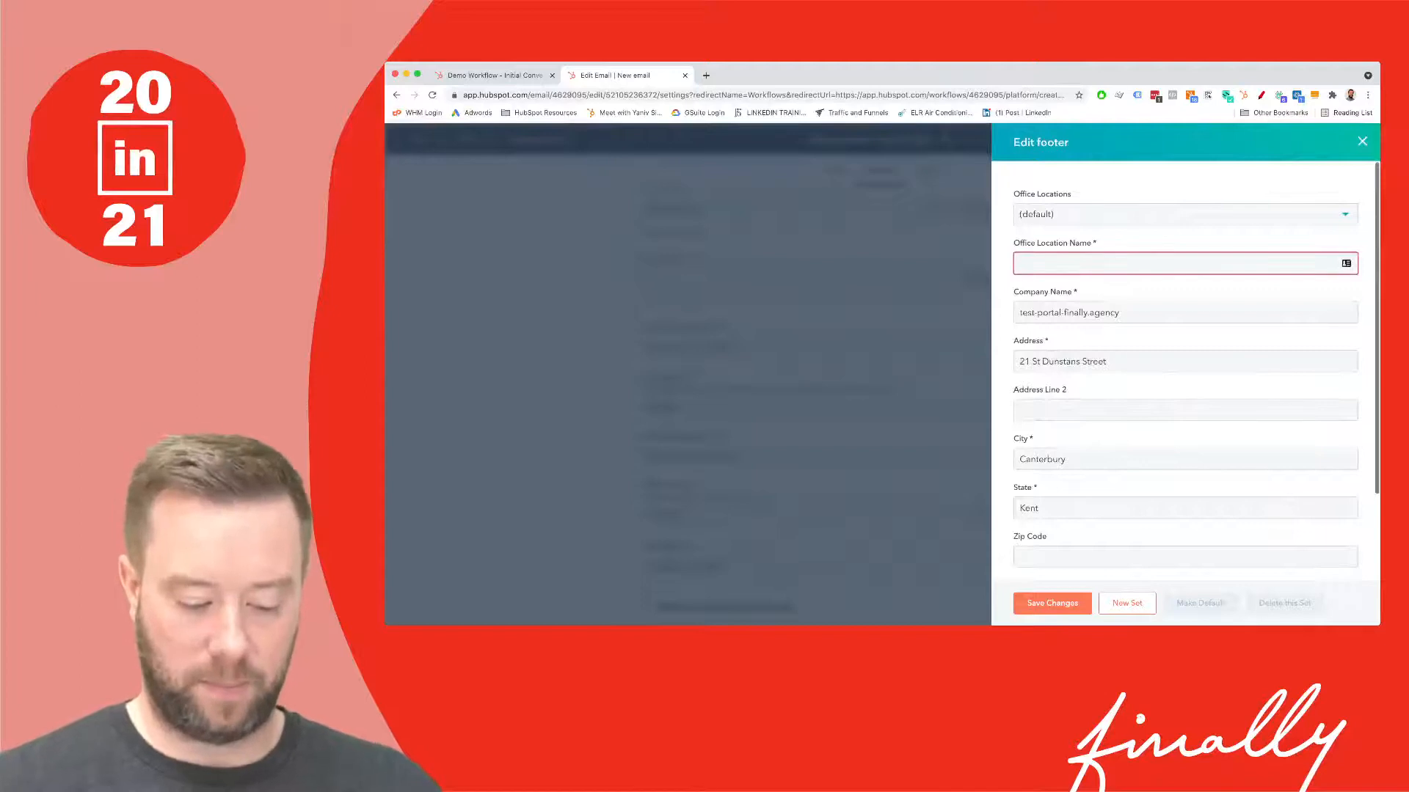
{"action": "left_click", "coordinate": [1174, 264]}
{"action": "type", "text": "Cante"}
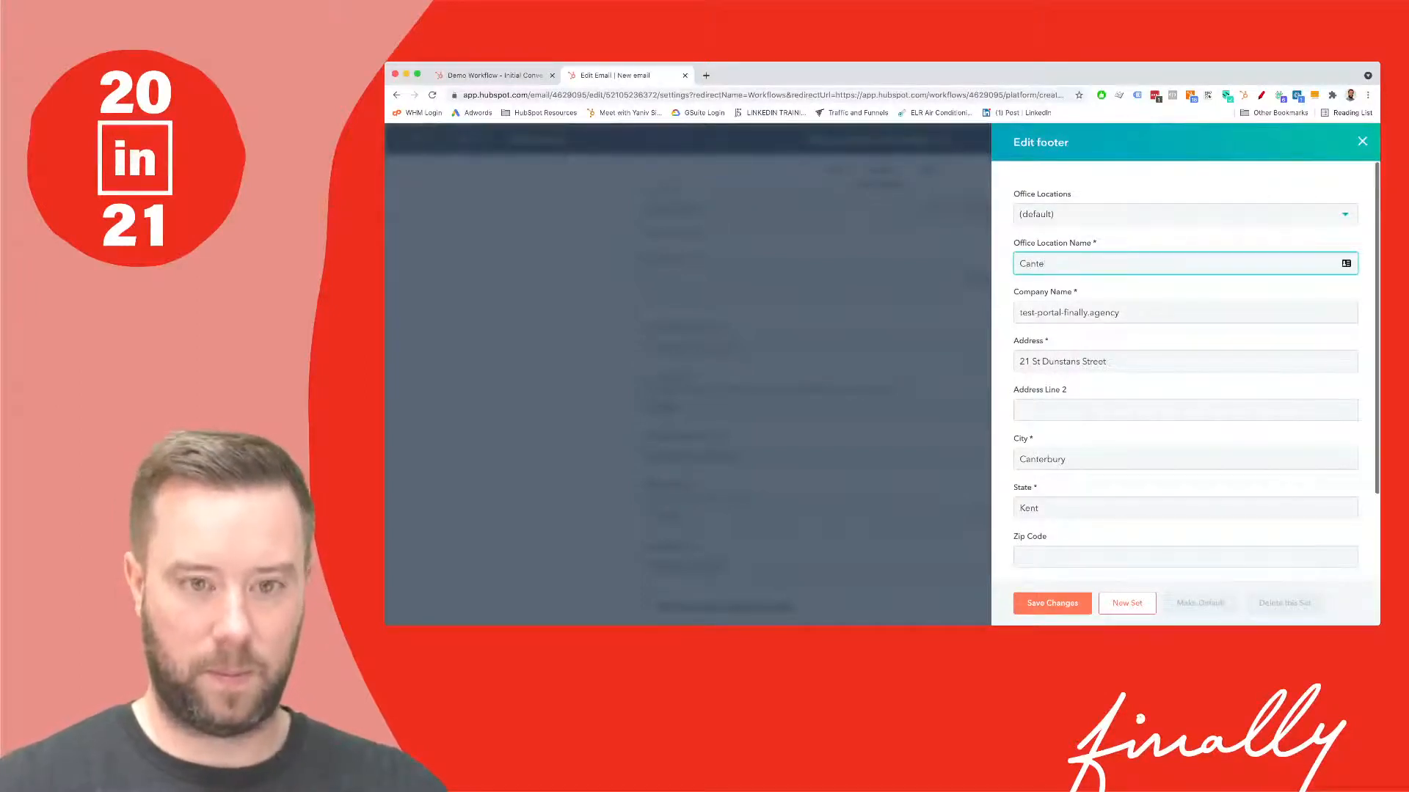
{"action": "type", "text": "brurbury"}
{"action": "scroll", "coordinate": [1186, 371], "scroll_direction": "down", "scroll_amount": 1}
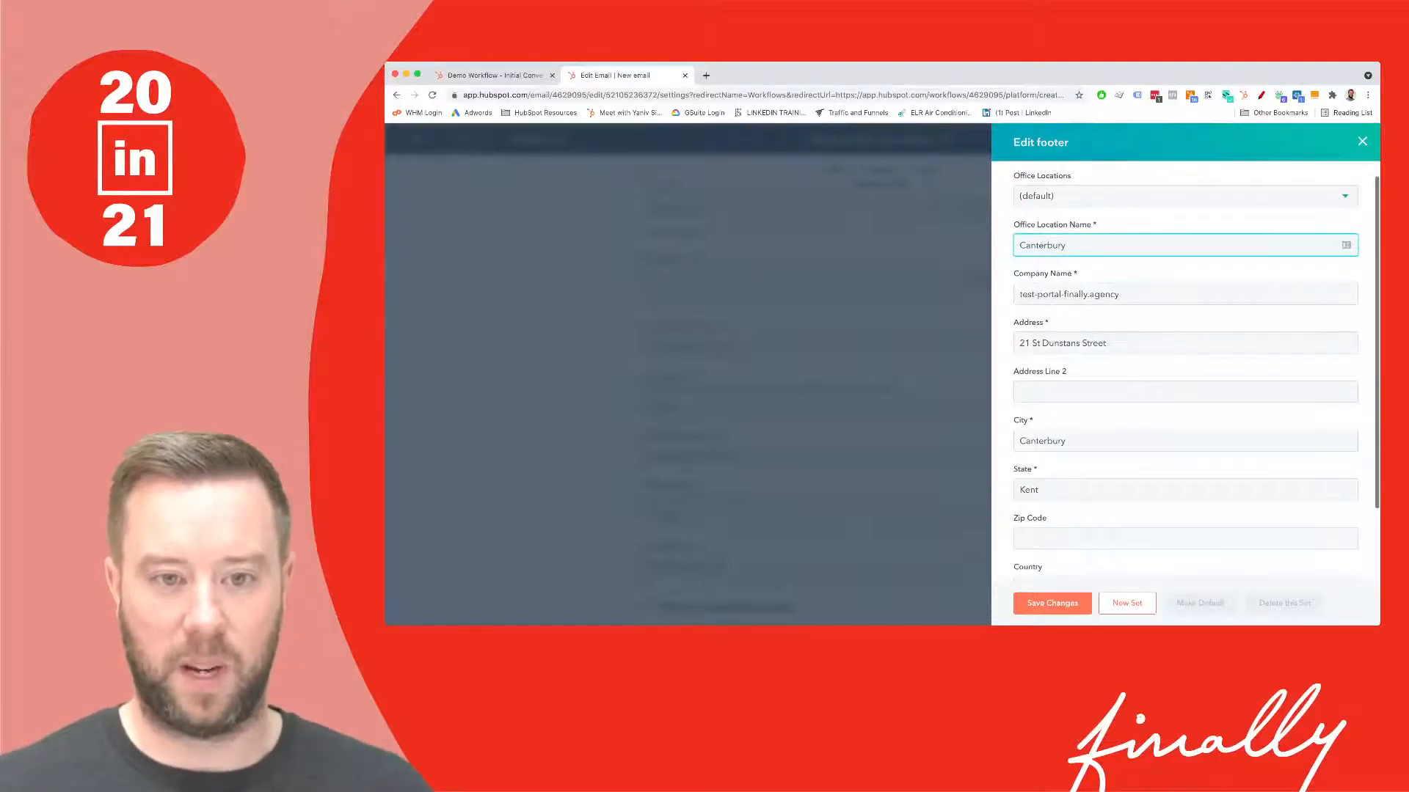
- Save the footer location, save the email for automation, and return to the workflow tab
{"action": "left_click", "coordinate": [1052, 603]}
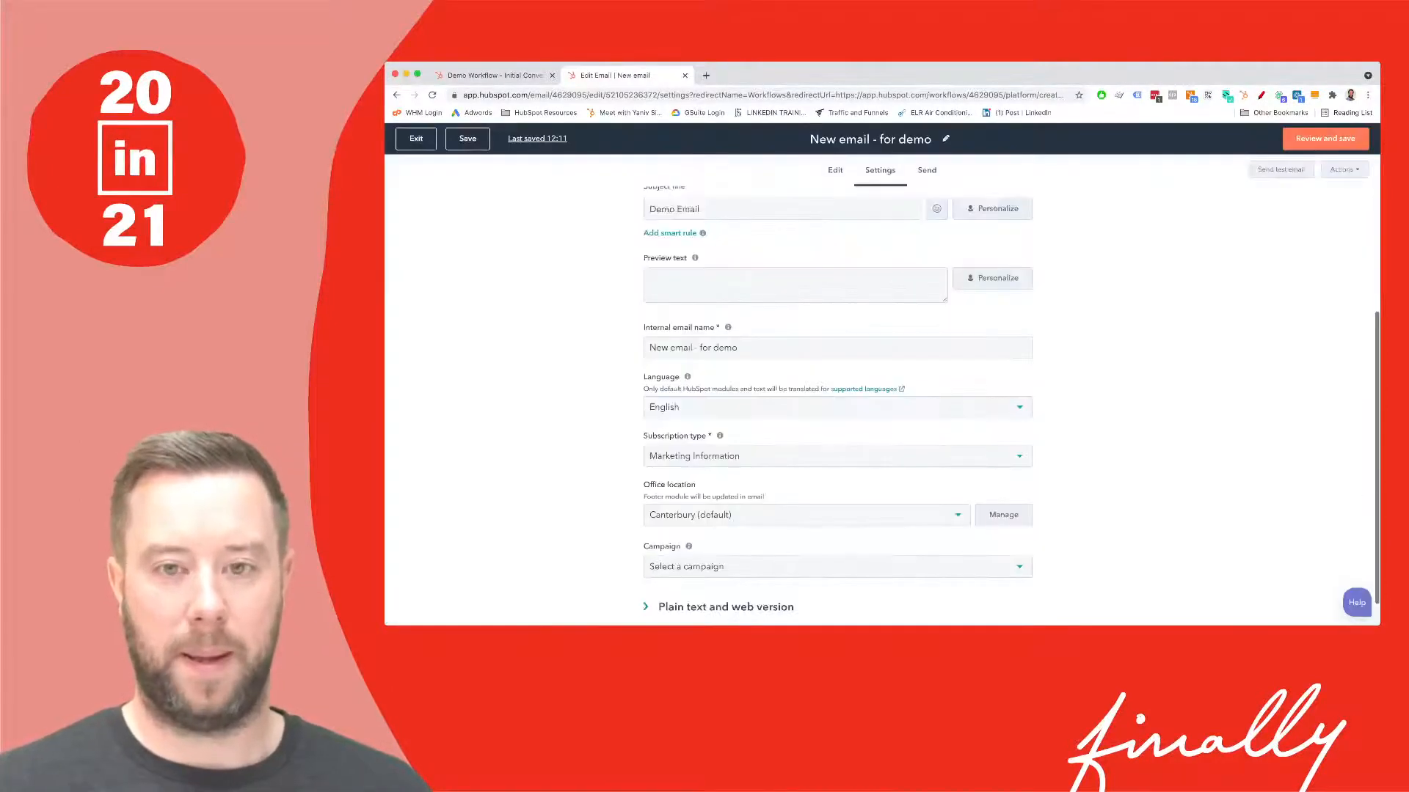
{"action": "left_click", "coordinate": [1325, 138]}
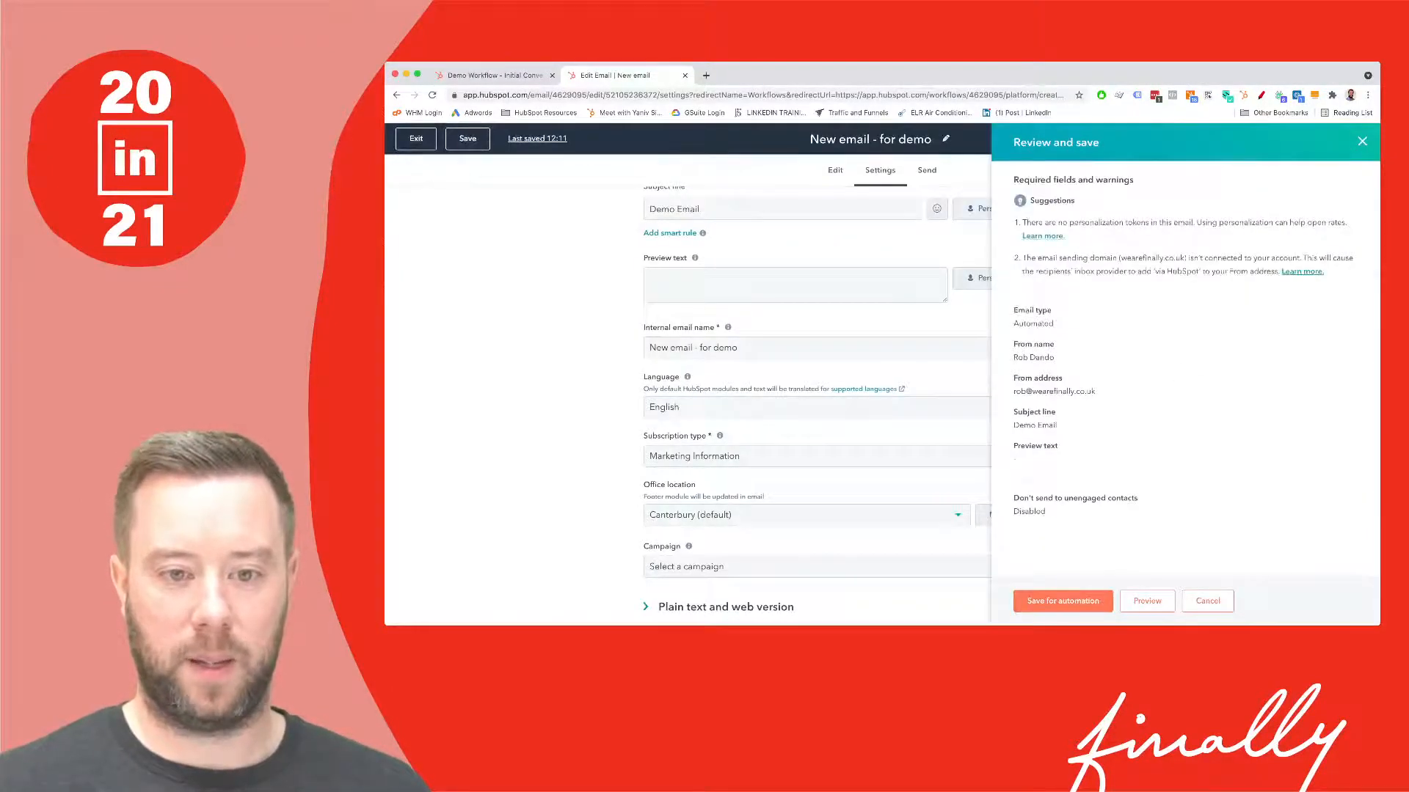
{"action": "left_click", "coordinate": [1063, 601]}
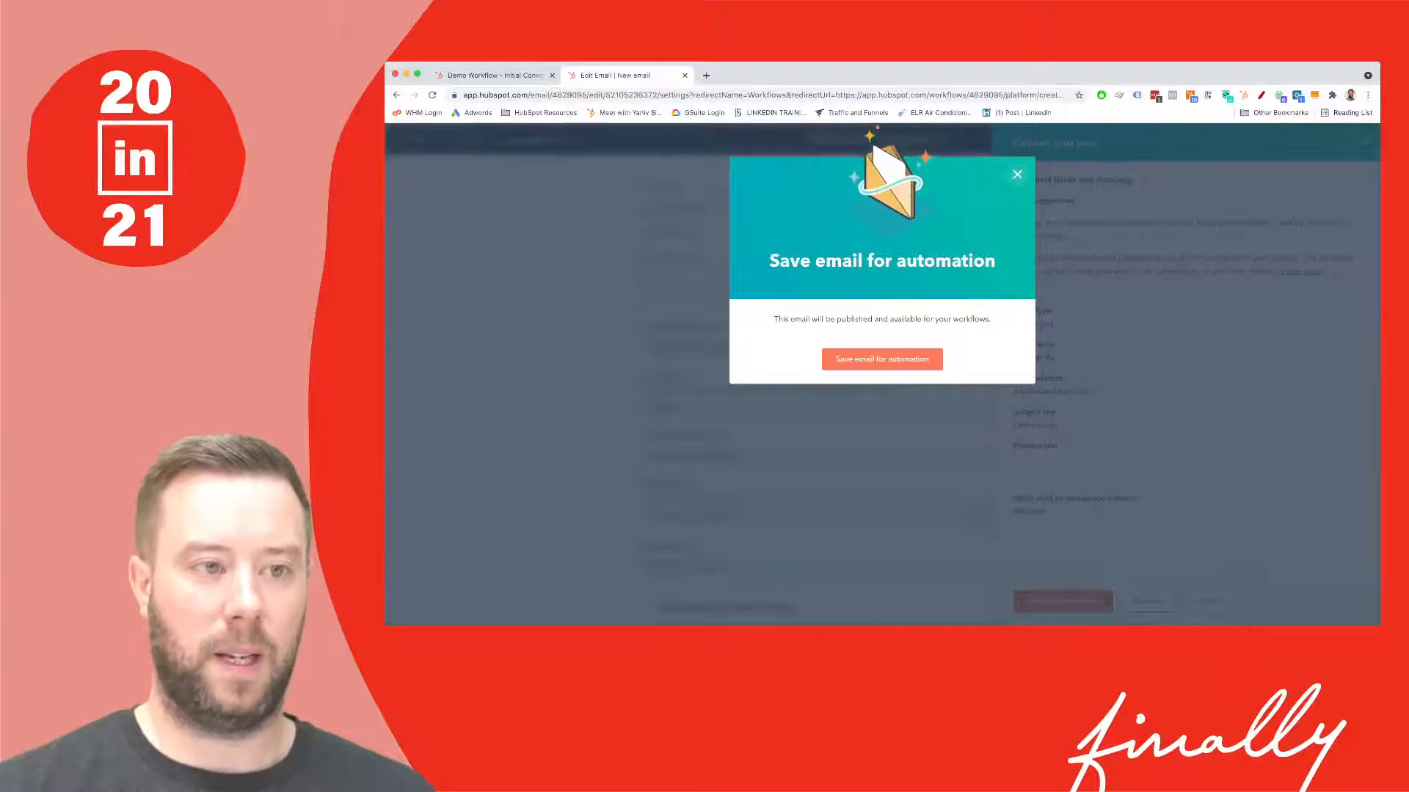
{"action": "left_click", "coordinate": [495, 75]}
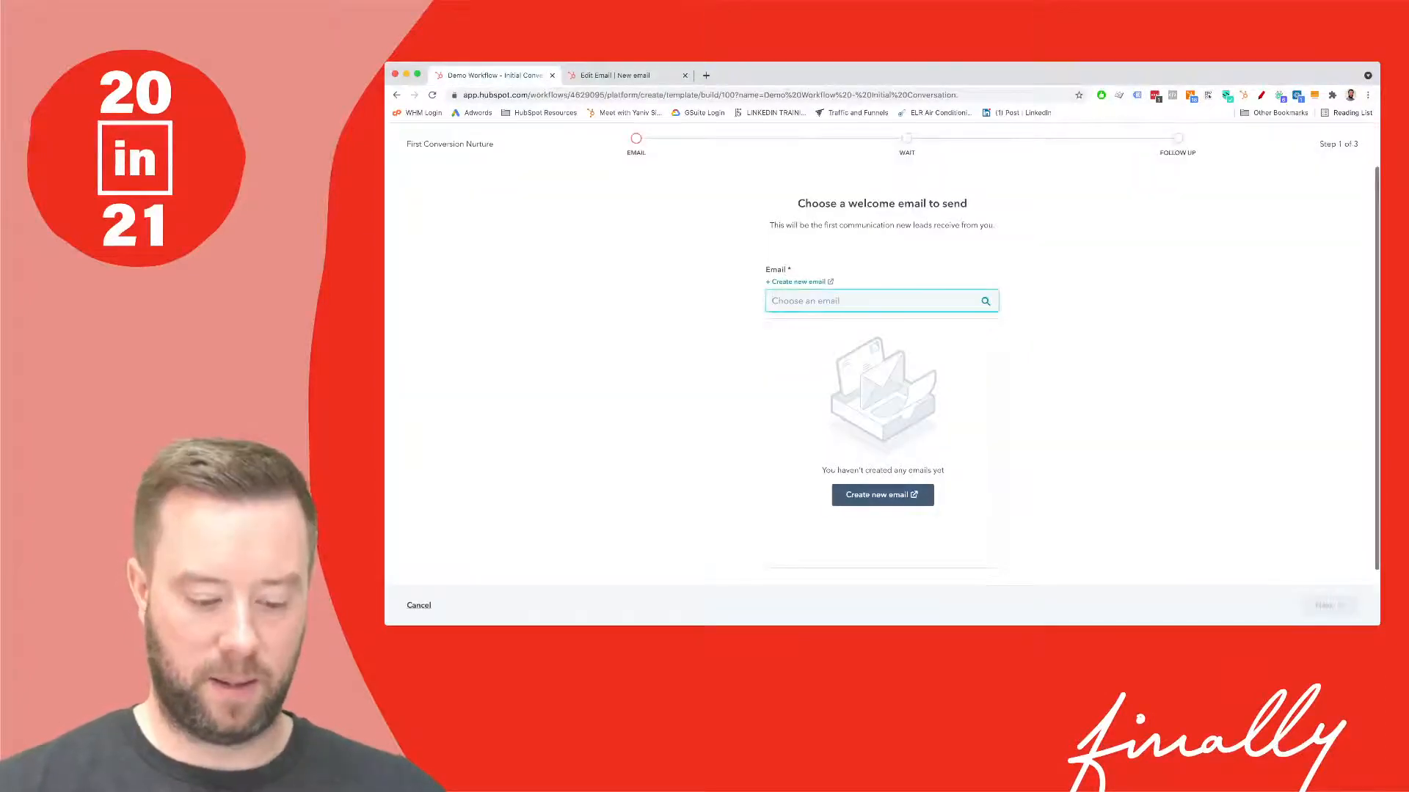
- Reload the workflow page and open the 'New email - for demo' draft details
{"action": "key", "text": "super+r"}
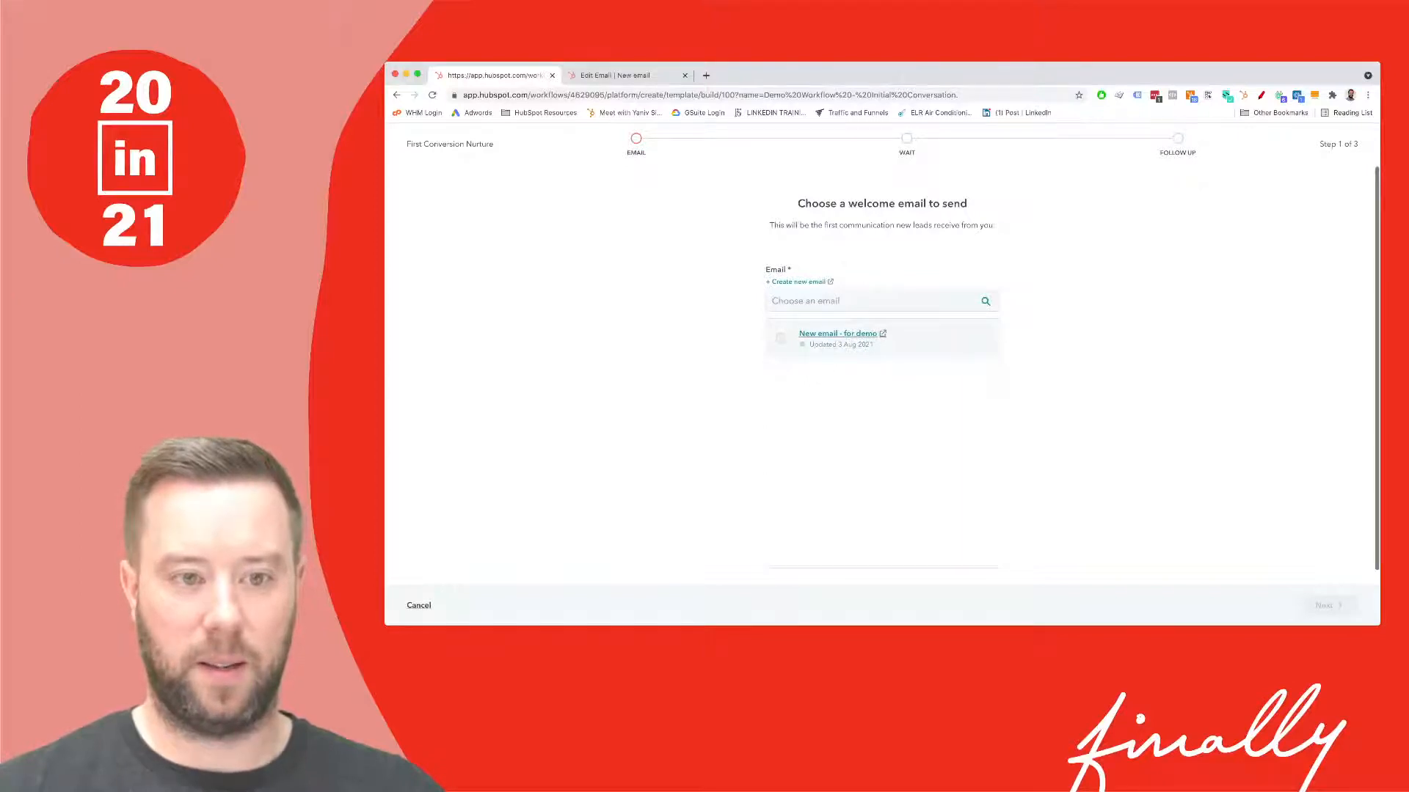
{"action": "mouse_move", "coordinate": [843, 344]}
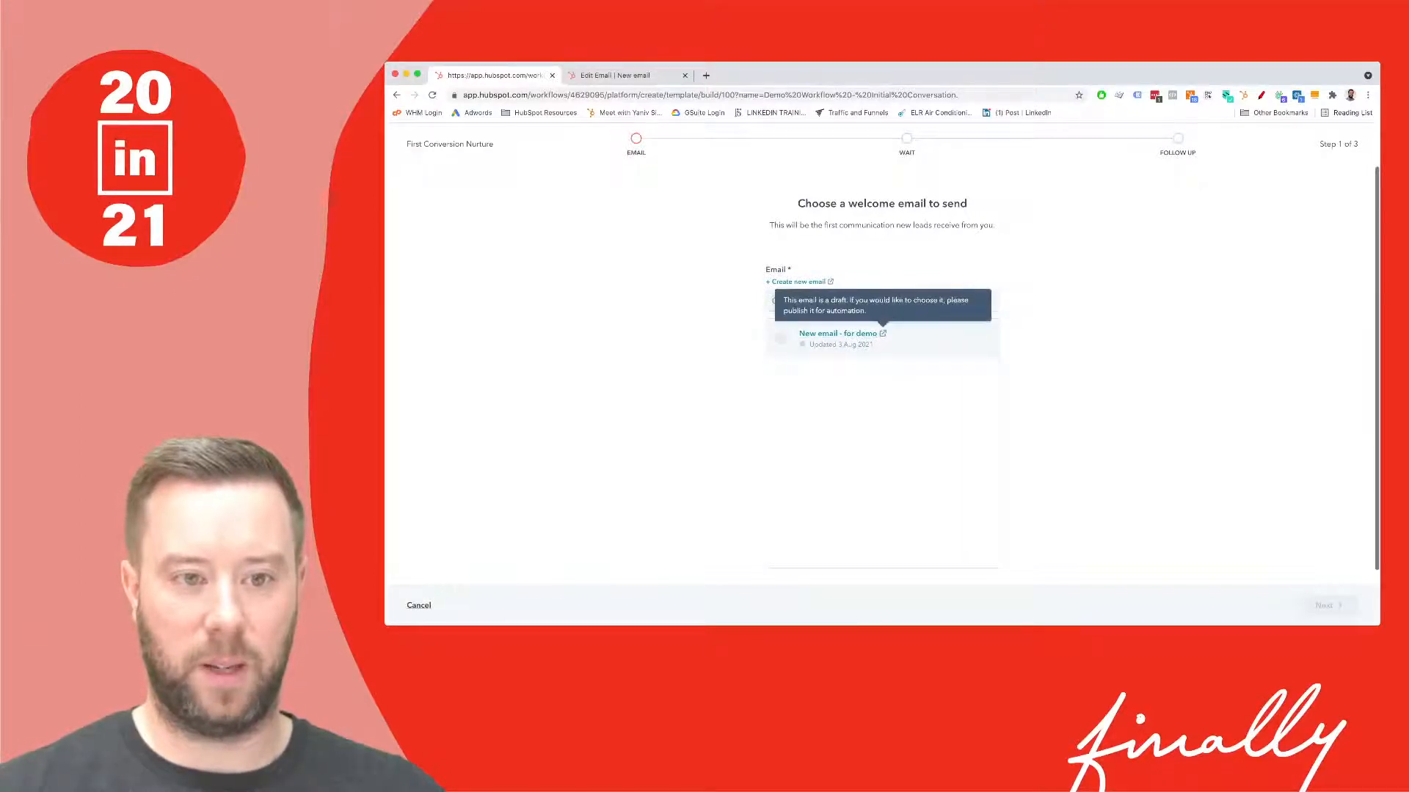
{"action": "left_click", "coordinate": [838, 334]}
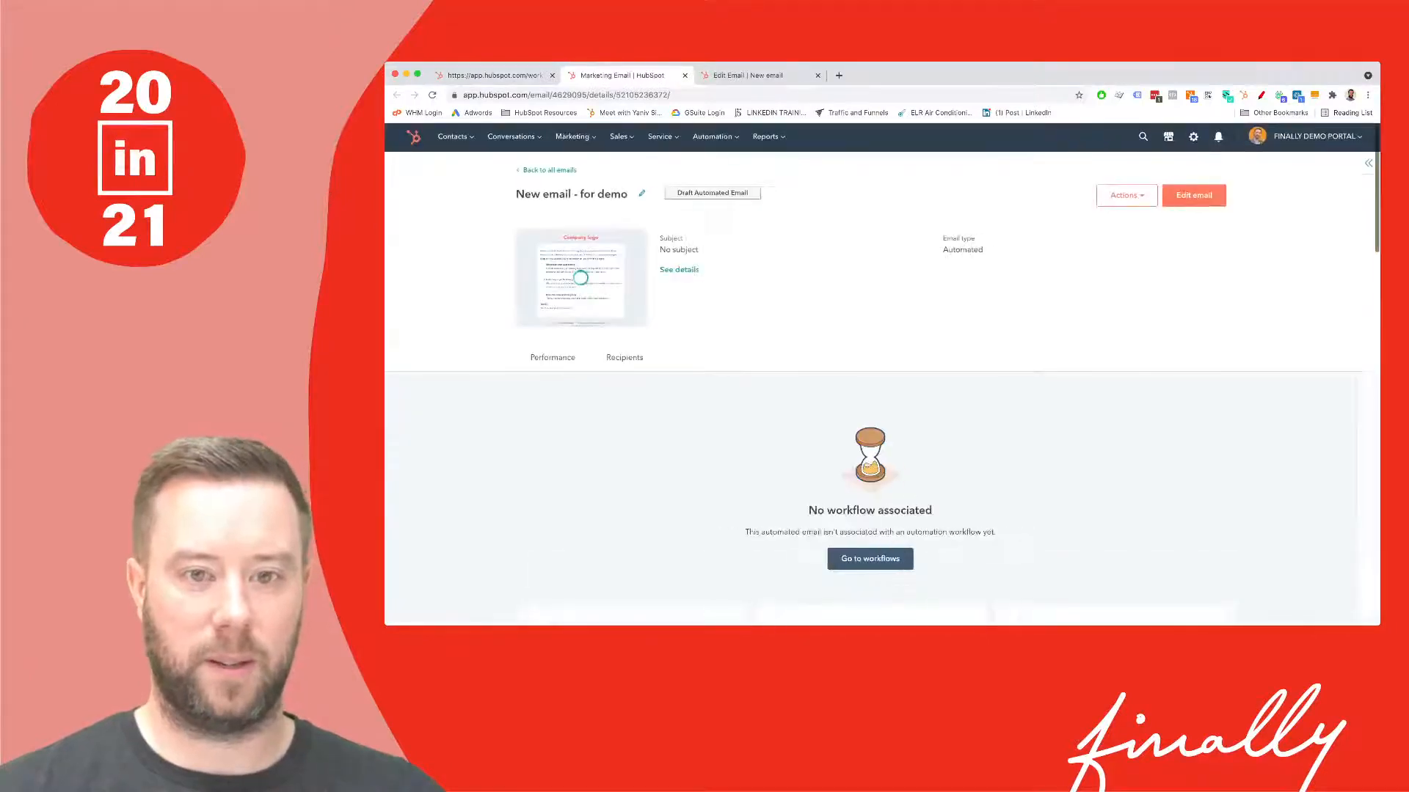
- Preview 'New email - for demo' in a new tab, then reopen it in the editor
{"action": "left_click", "coordinate": [1126, 195]}
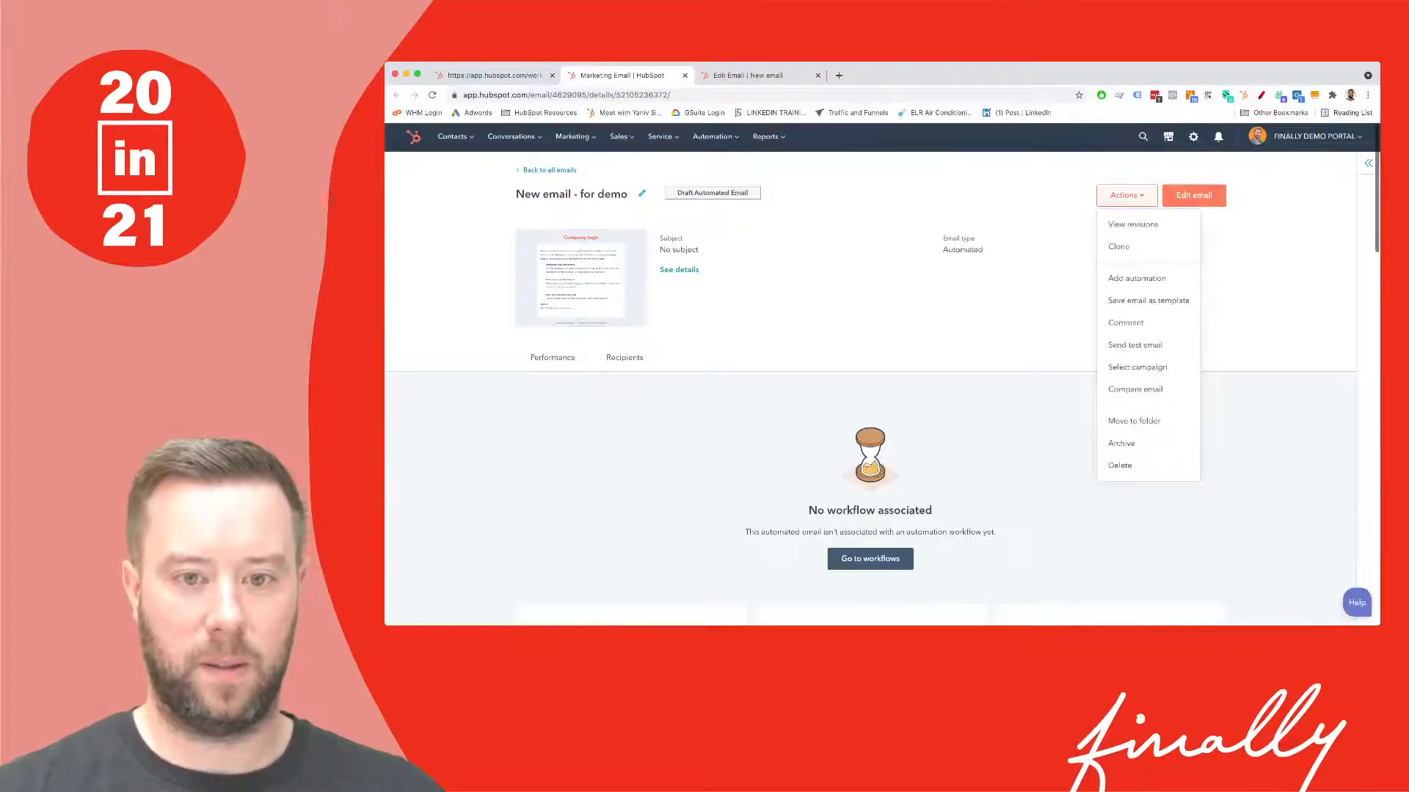
{"action": "left_click", "coordinate": [1126, 196]}
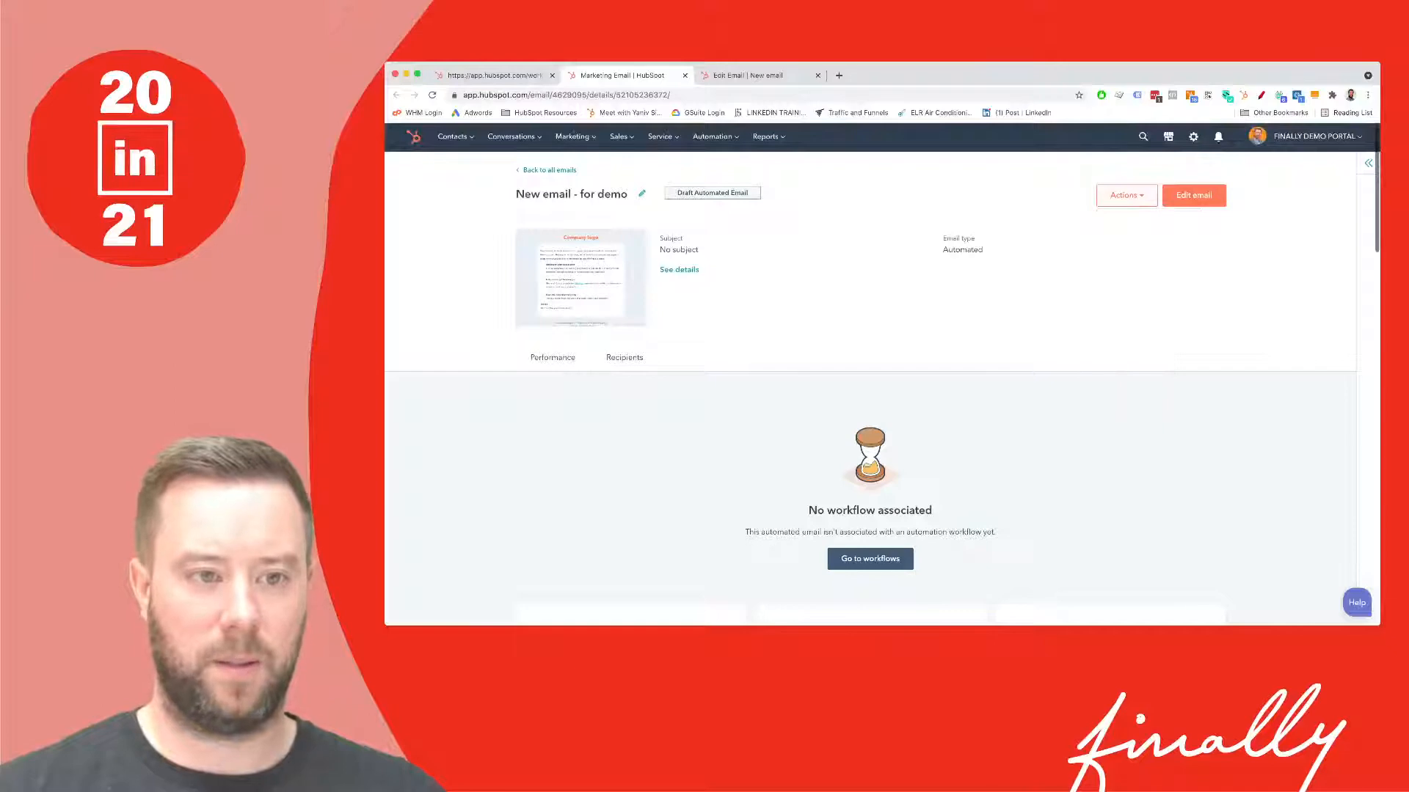
{"action": "left_click", "coordinate": [578, 276]}
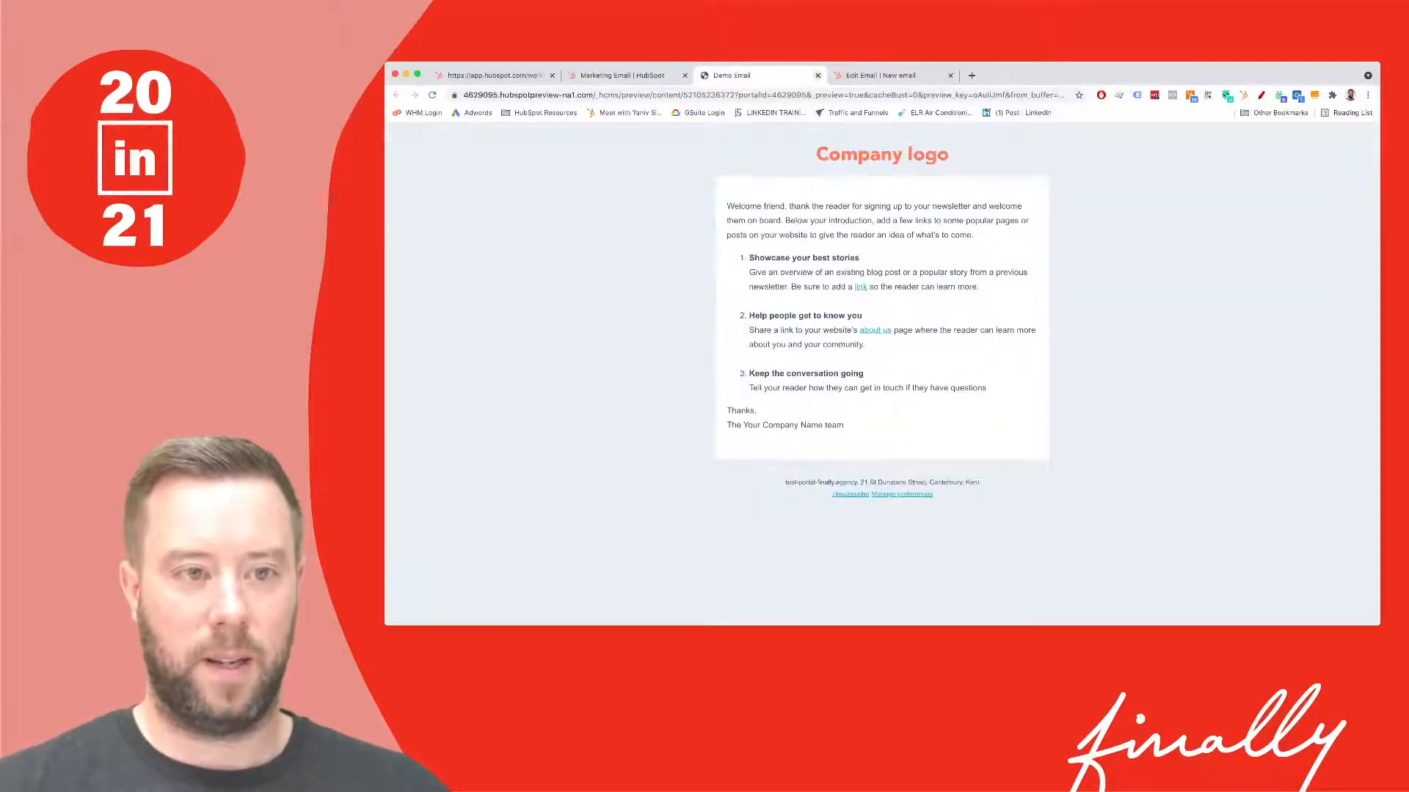
{"action": "left_click", "coordinate": [817, 75]}
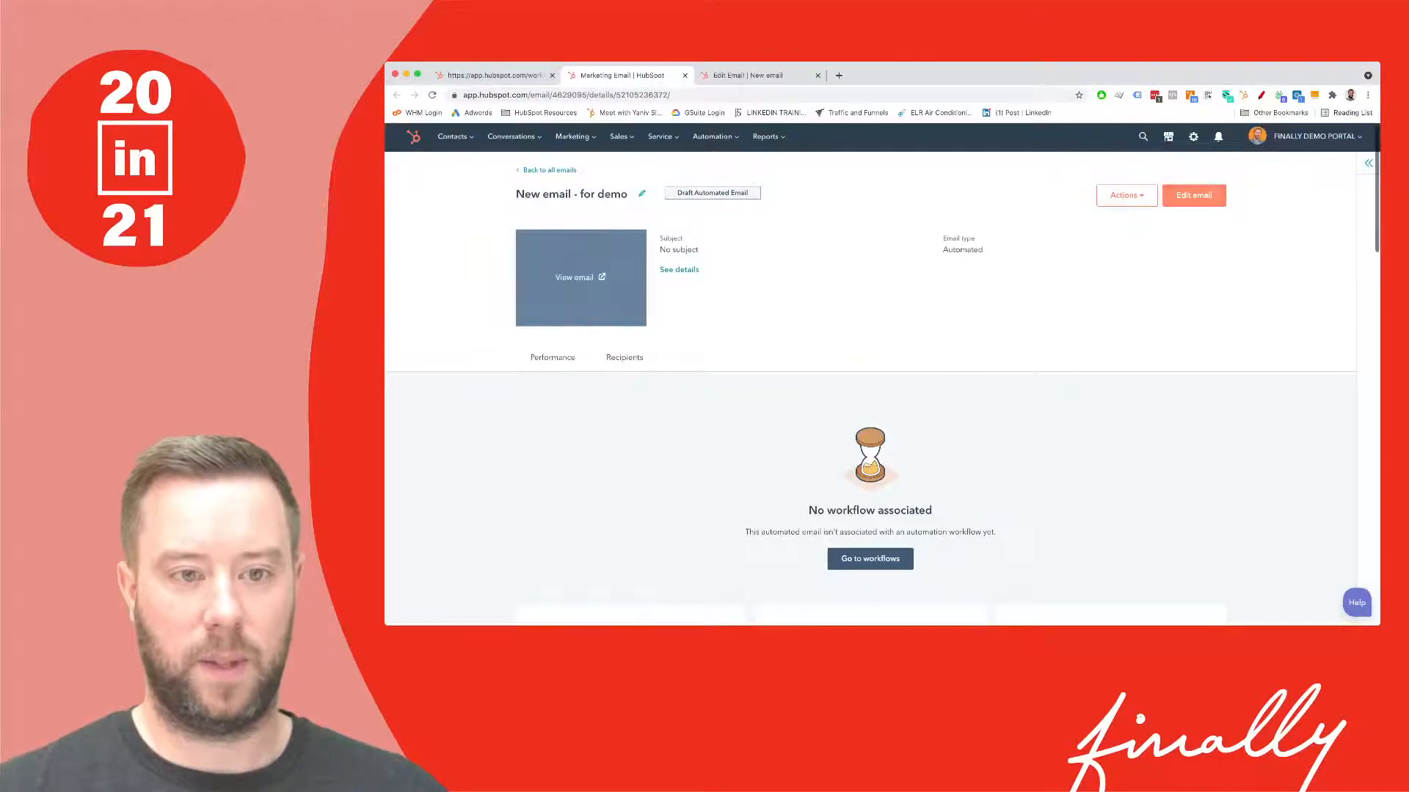
{"action": "left_click", "coordinate": [1194, 195]}
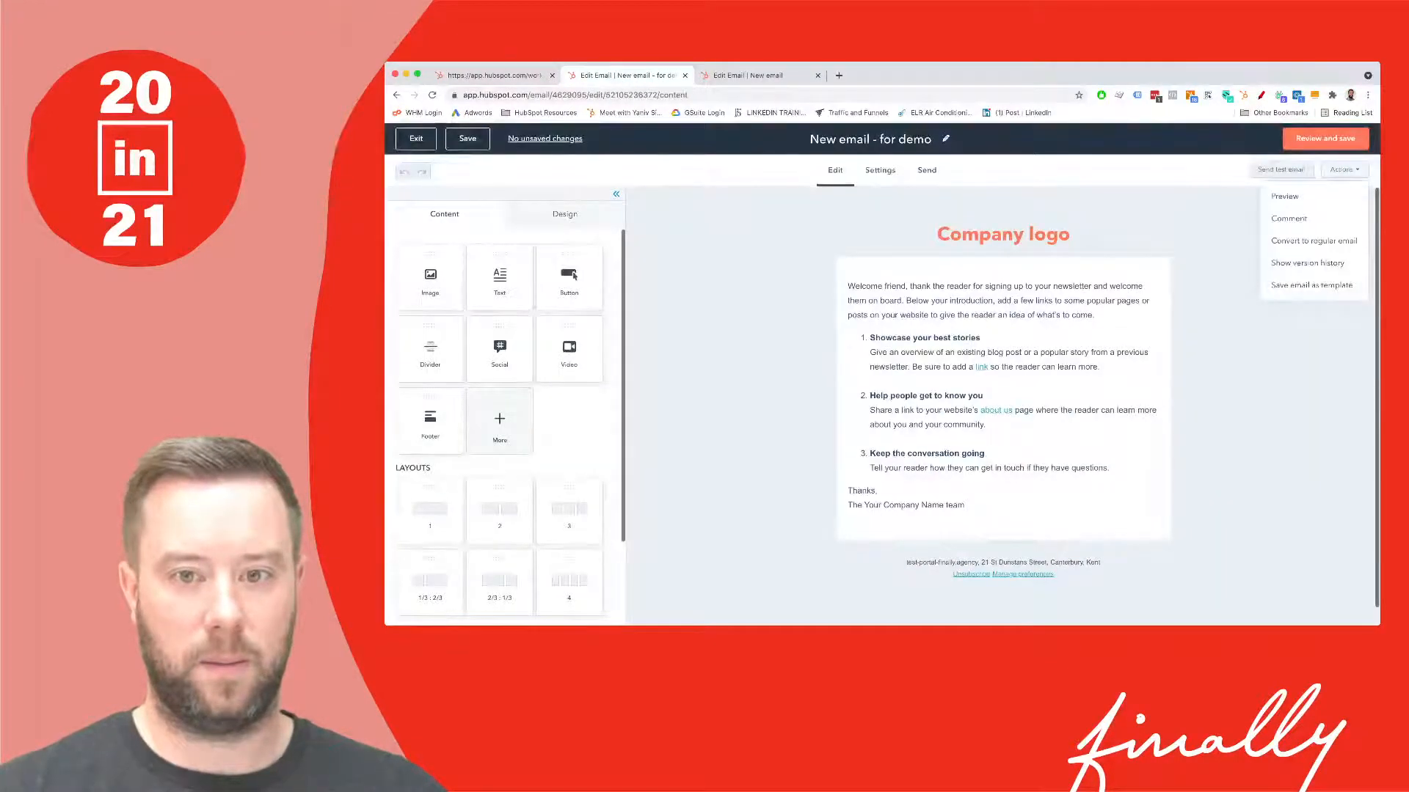
- Publish 'New email - for demo' as an automated email via Review and save
{"action": "left_click", "coordinate": [1325, 138]}
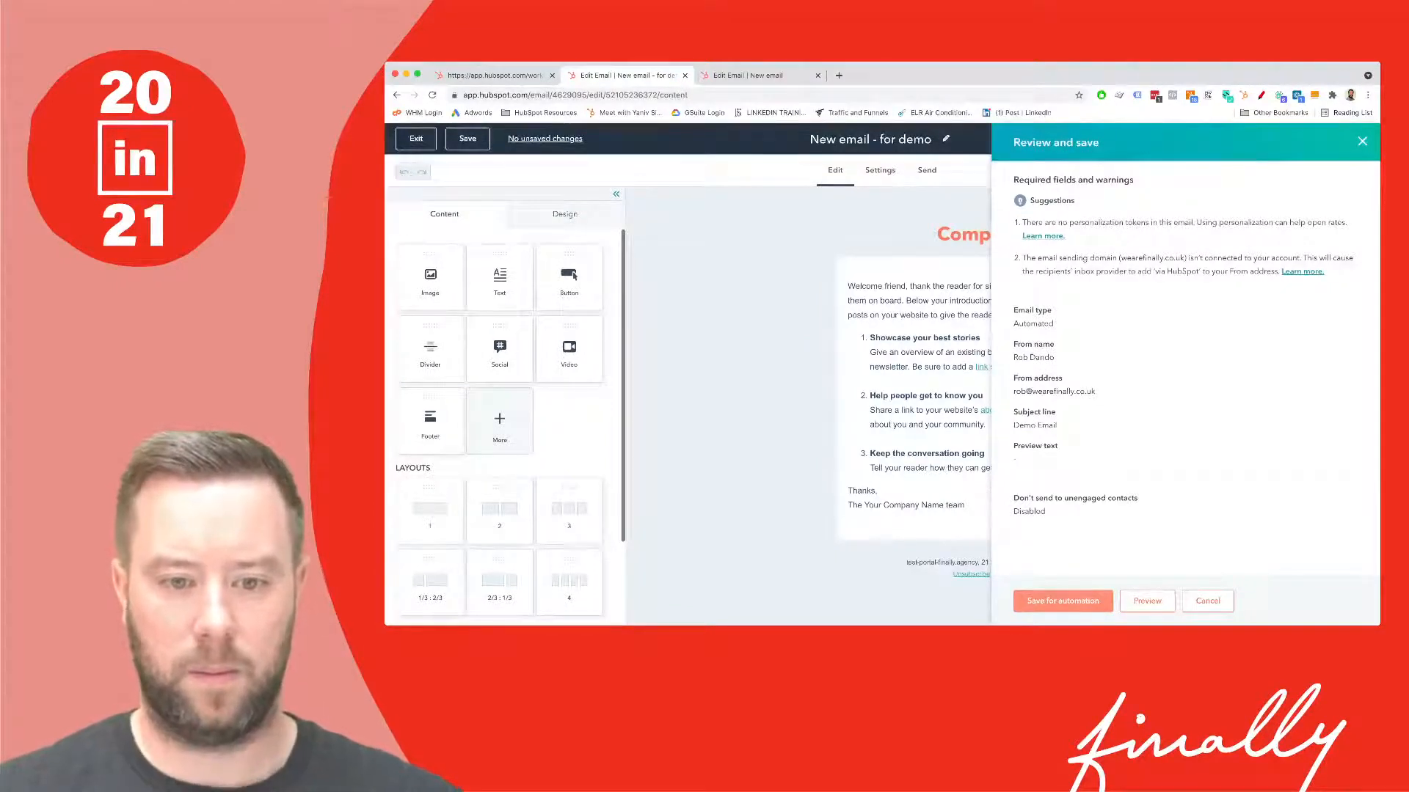
{"action": "left_click", "coordinate": [1062, 600]}
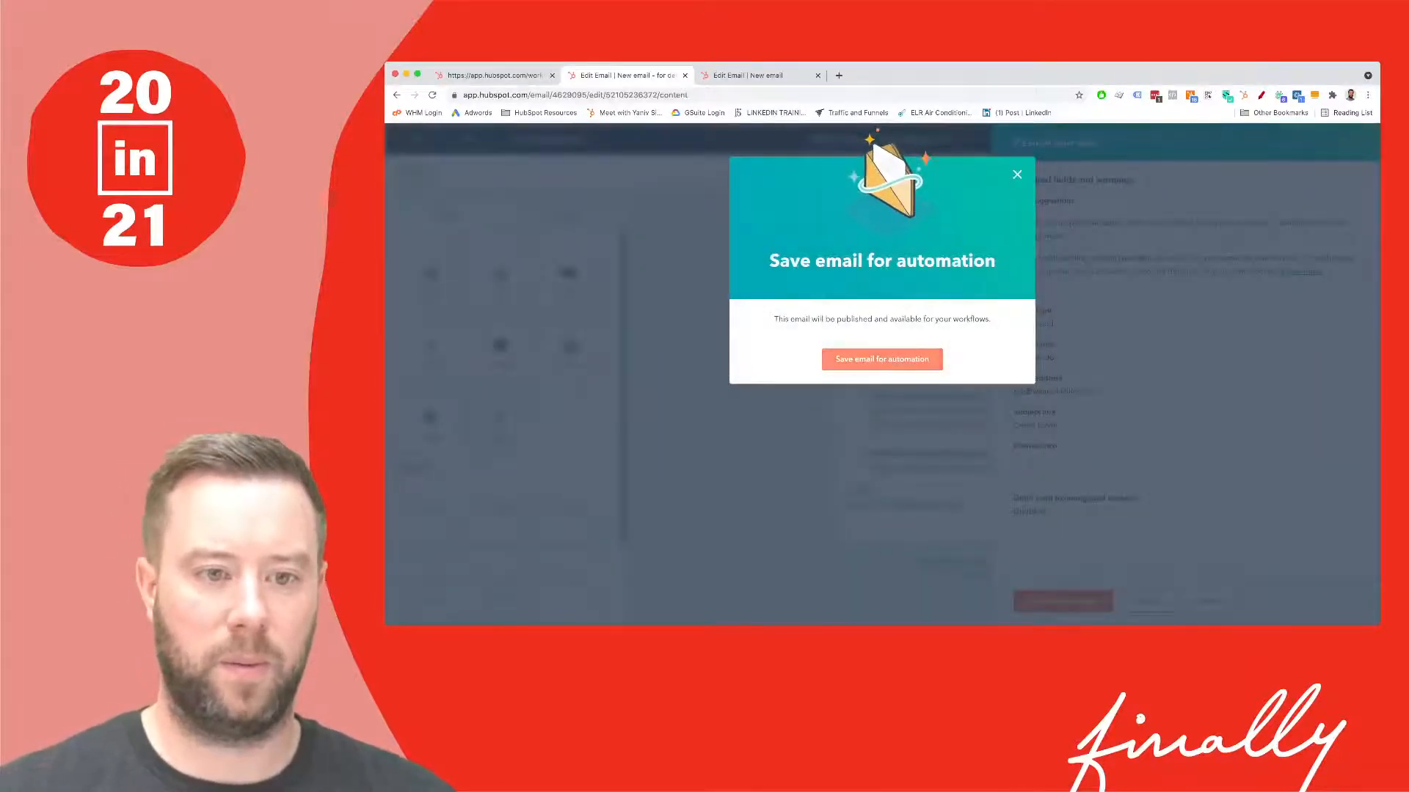
{"action": "left_click", "coordinate": [882, 359]}
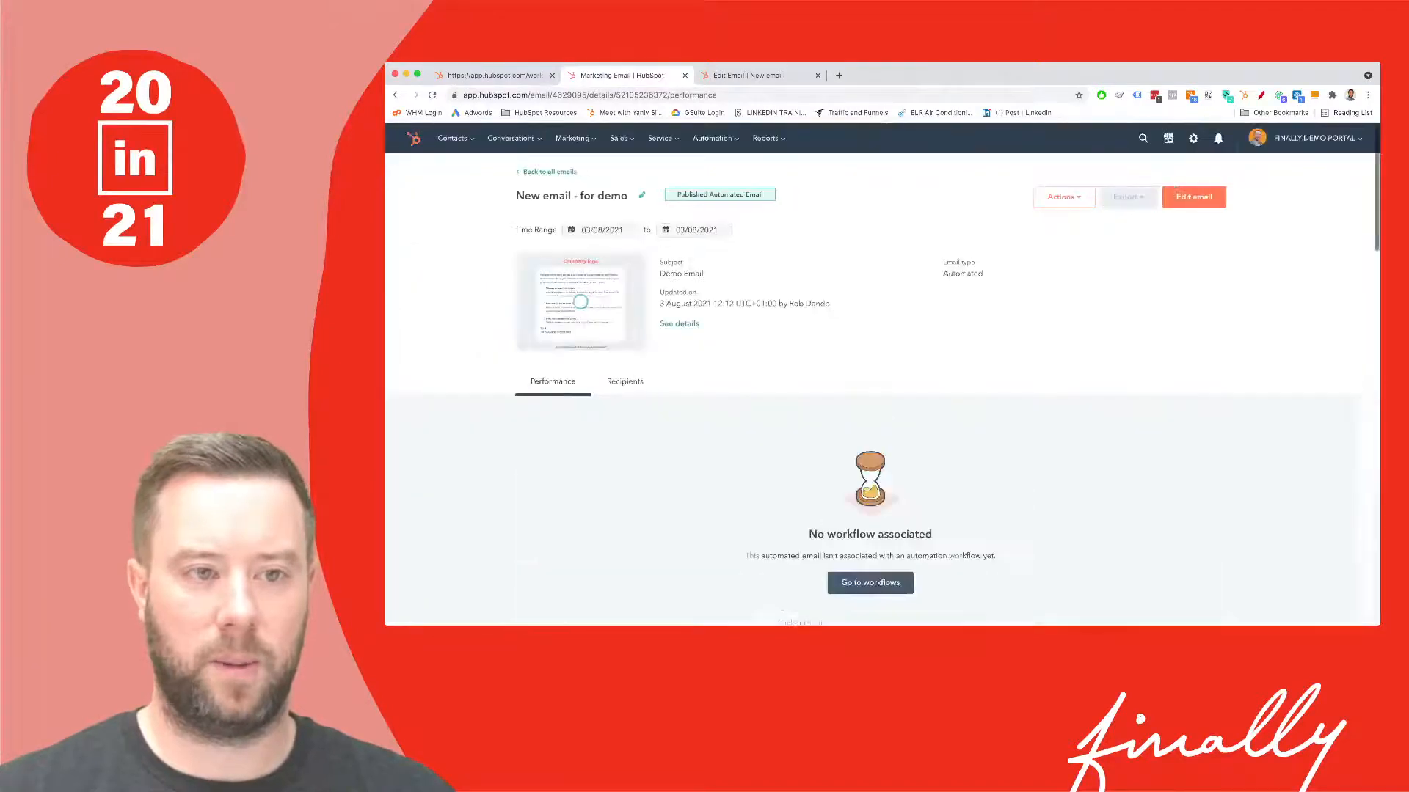
- Back in the workflow, choose 'New email - for demo' as the welcome email and continue
{"action": "left_click", "coordinate": [495, 76]}
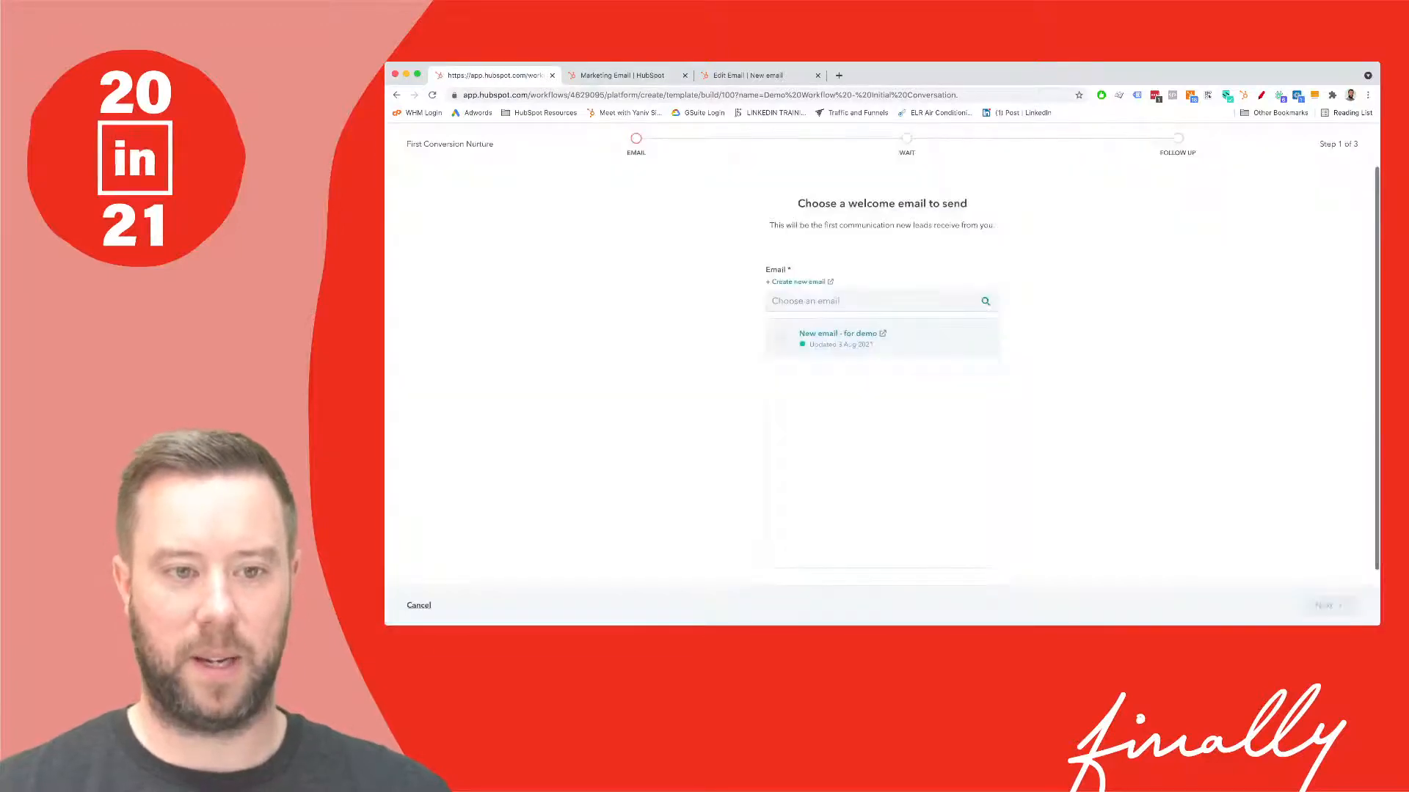
{"action": "left_click", "coordinate": [781, 338]}
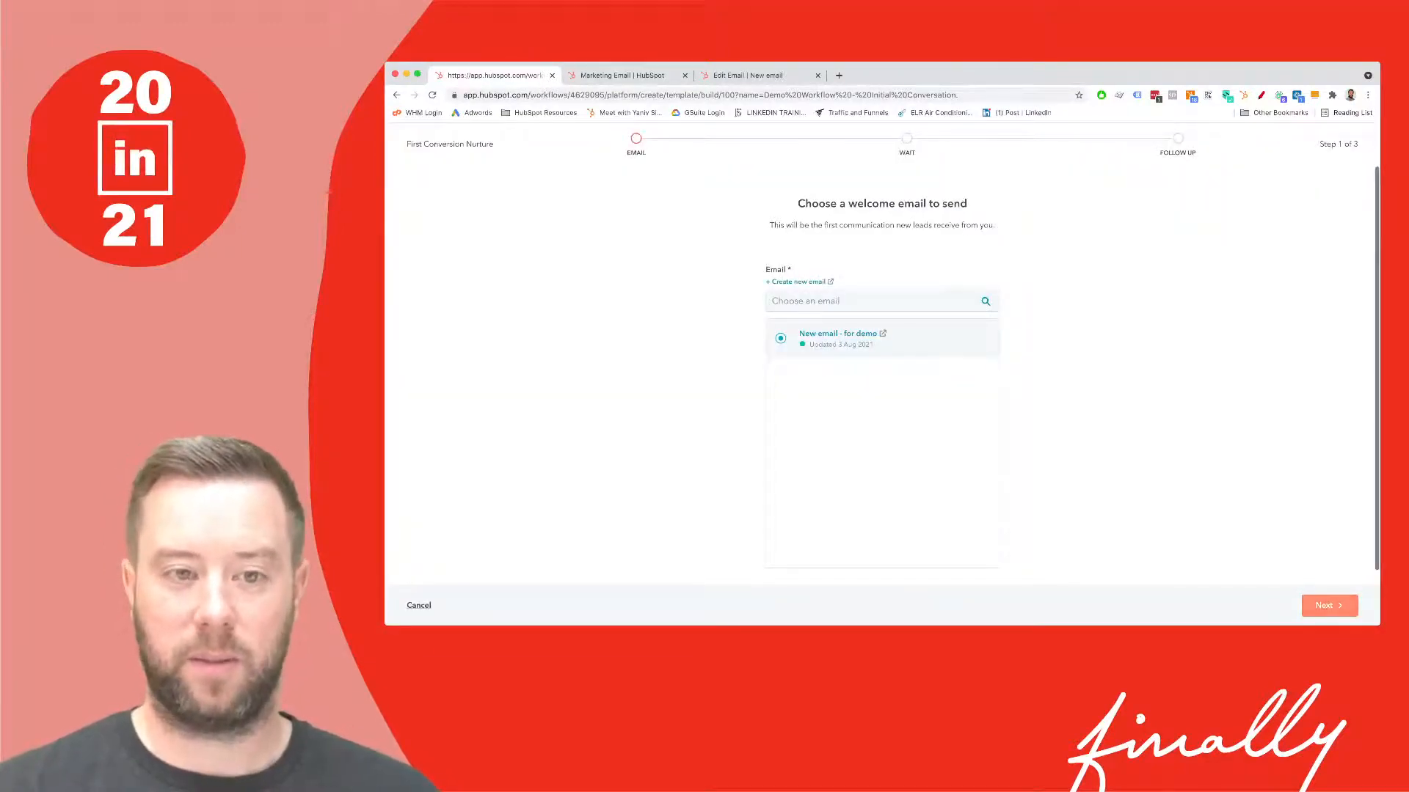
{"action": "left_click", "coordinate": [1330, 606]}
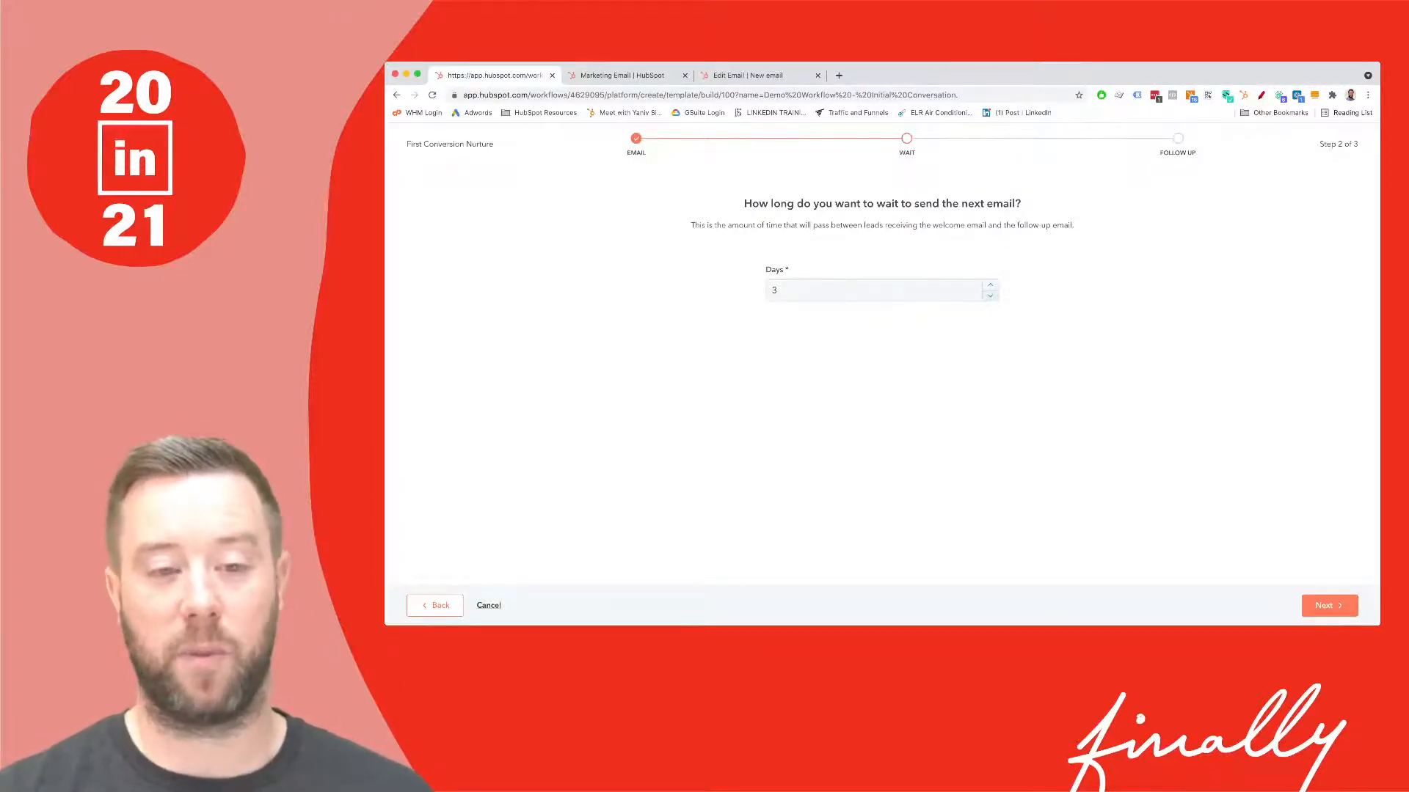
{"action": "left_click", "coordinate": [1328, 606]}
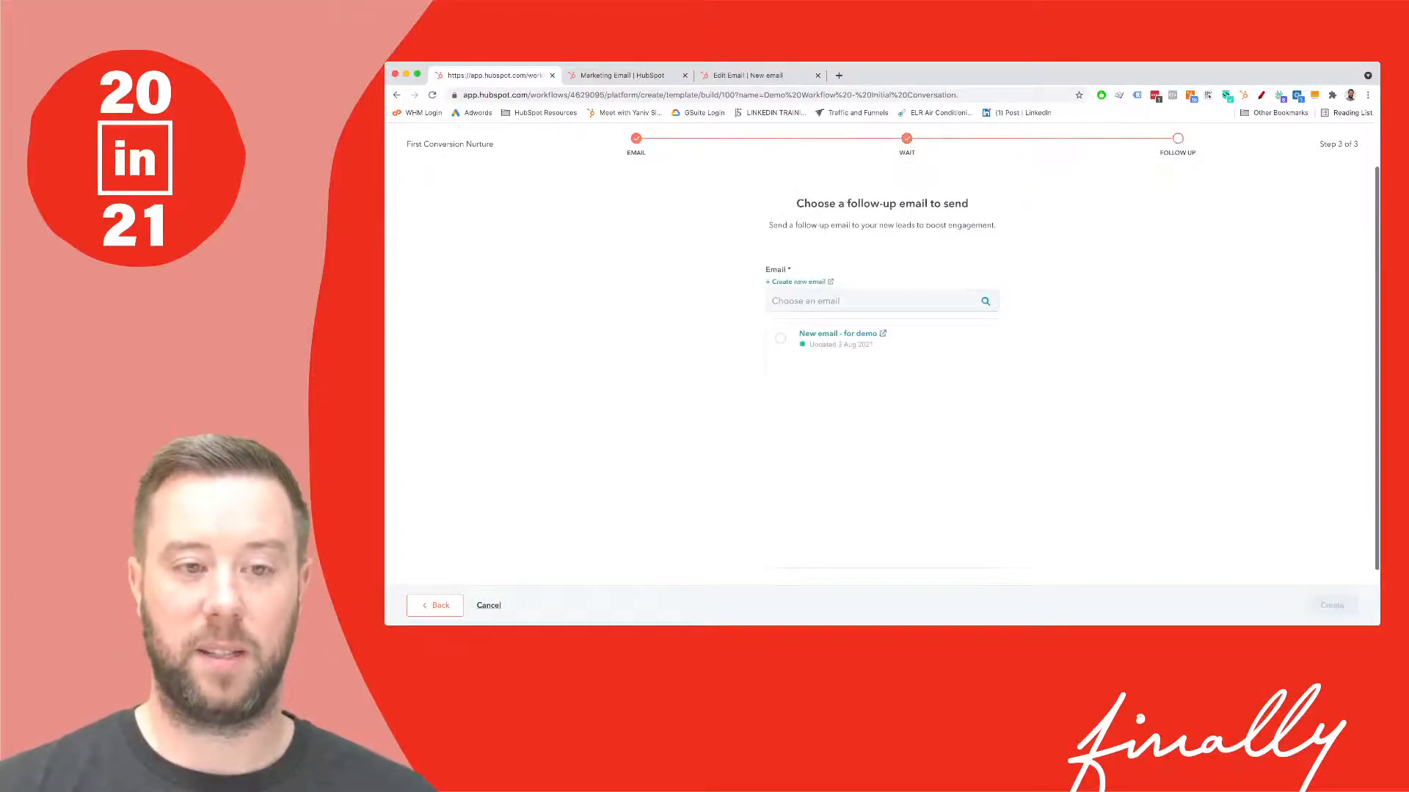
{"action": "left_click", "coordinate": [781, 326]}
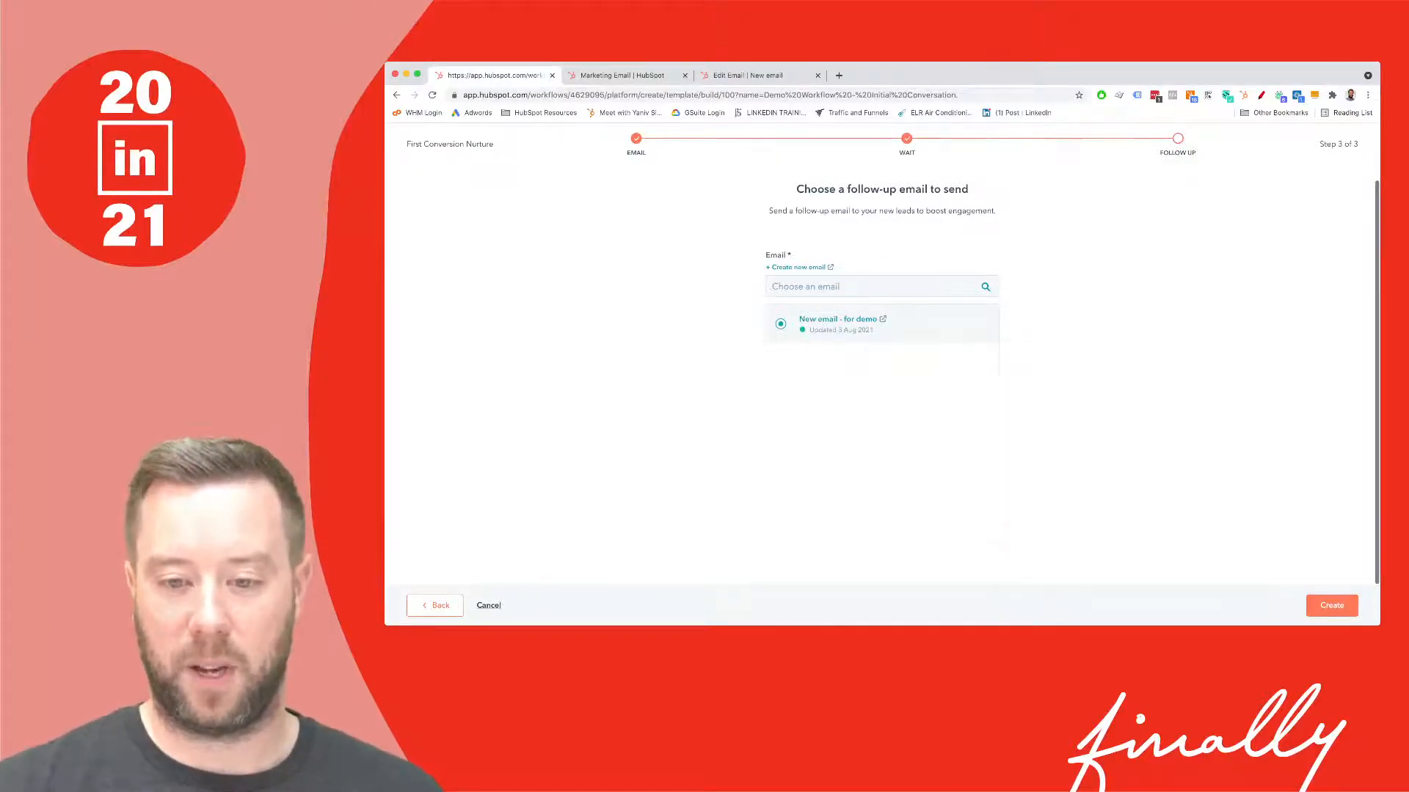
{"action": "left_click", "coordinate": [1331, 605]}
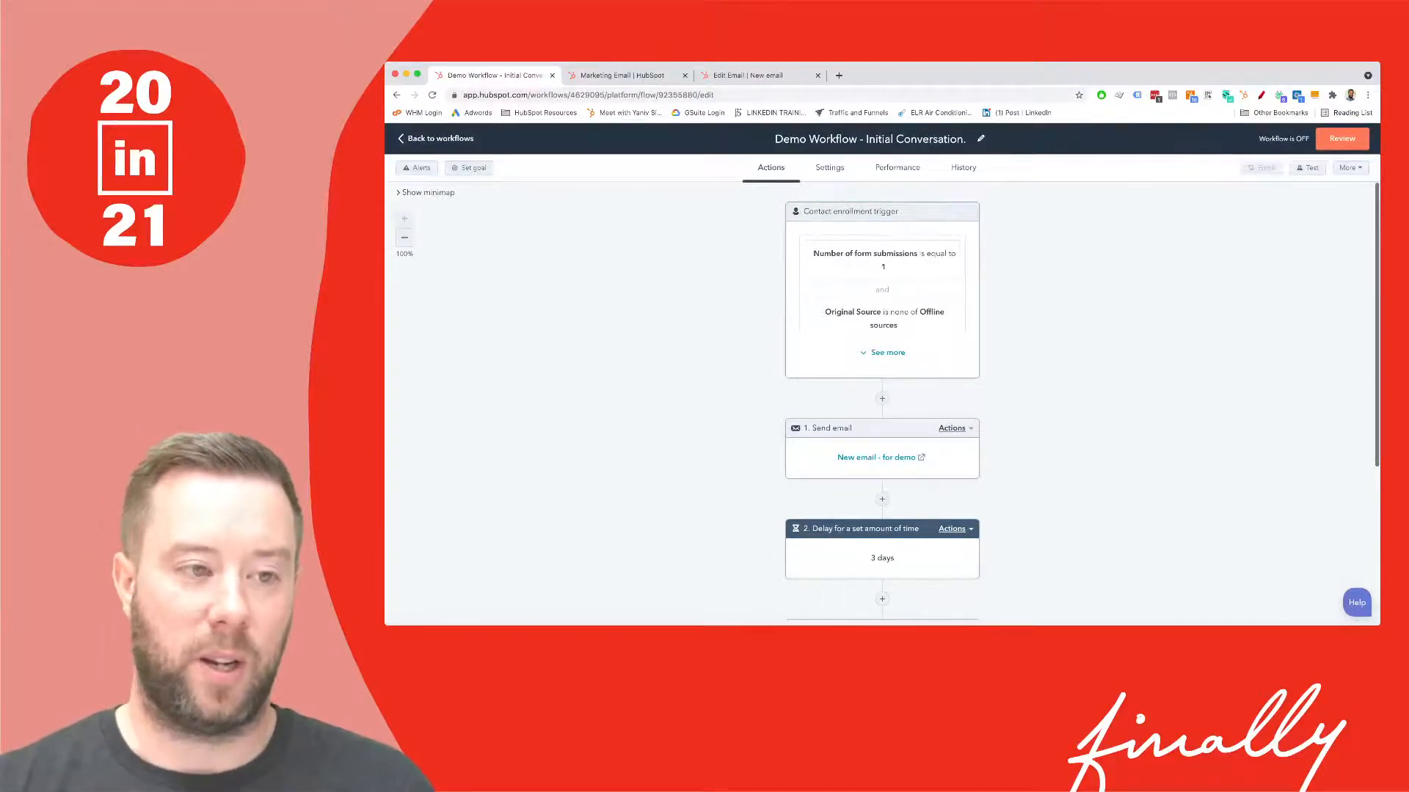
{"action": "scroll", "coordinate": [882, 404], "scroll_direction": "down", "scroll_amount": 5}
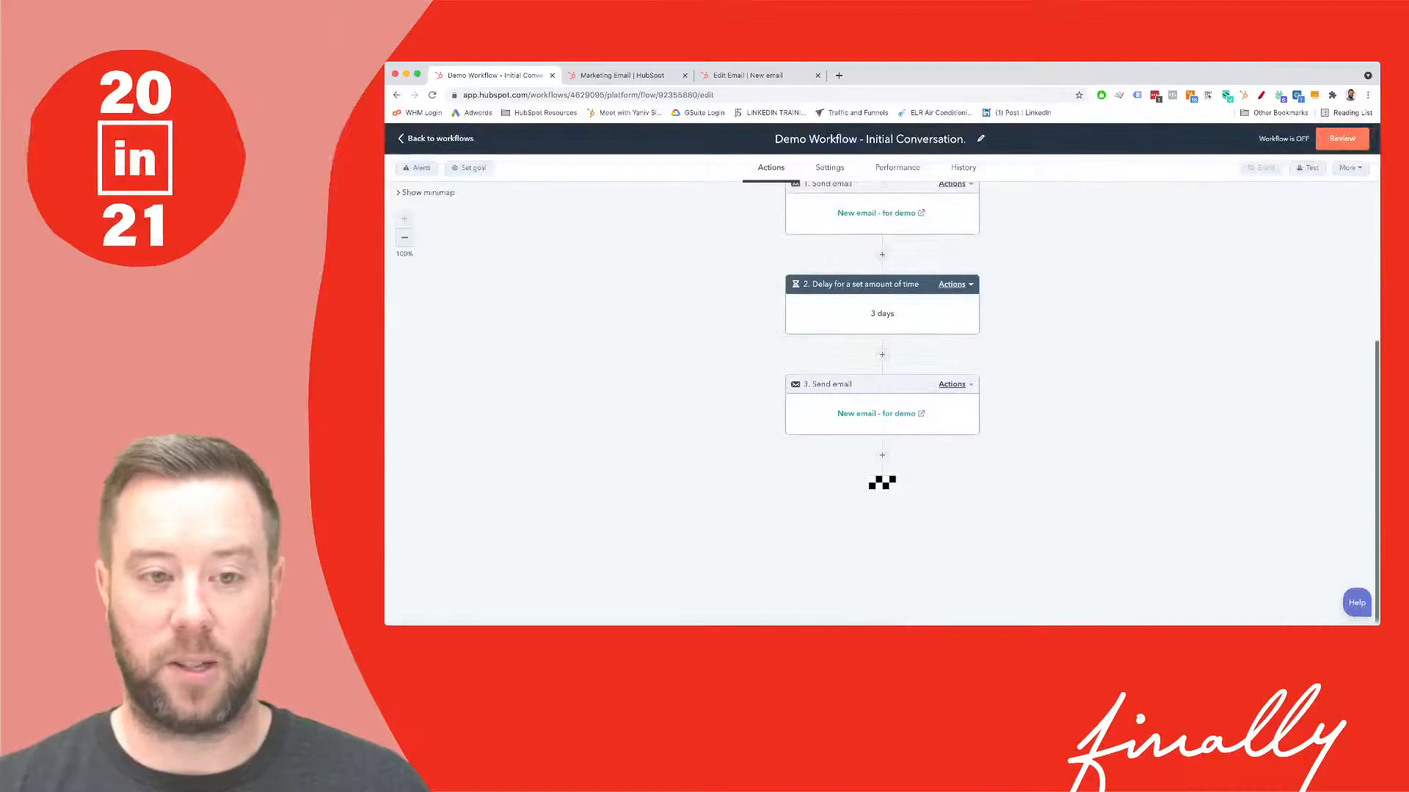
{"action": "scroll", "coordinate": [882, 404], "scroll_direction": "up", "scroll_amount": 5}
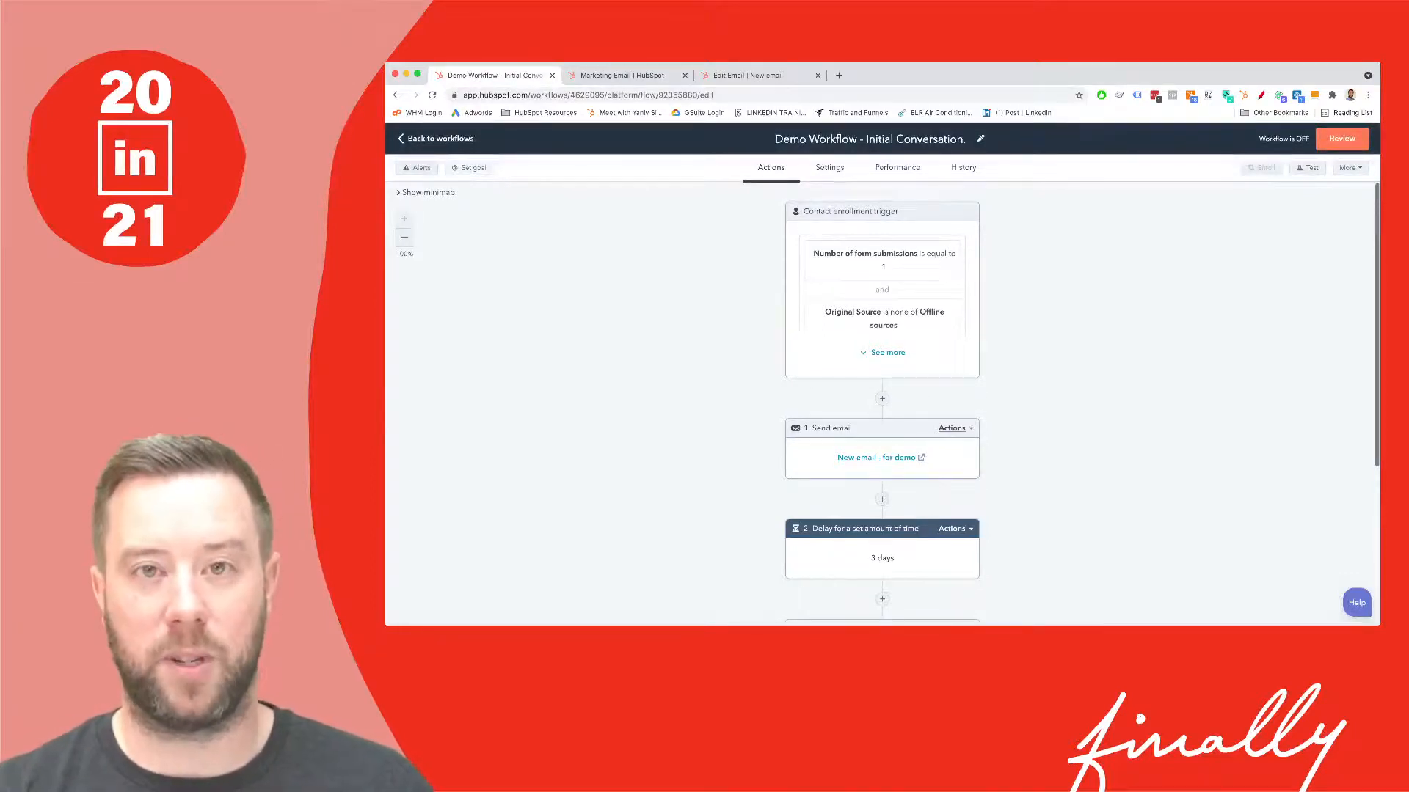
- Set the workflow goal to Marketing emails: contact opened 'New email - for demo', and save
{"action": "left_click", "coordinate": [469, 168]}
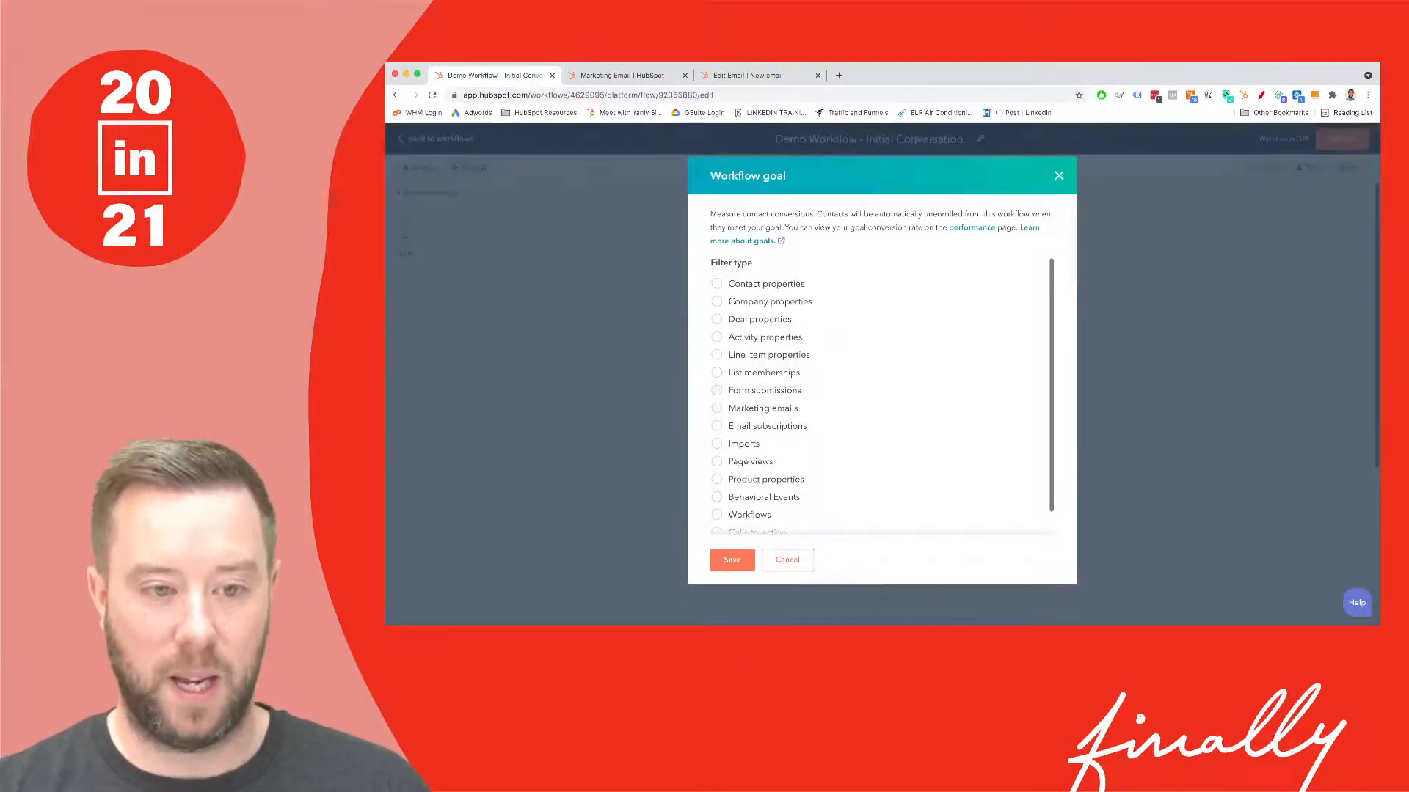
{"action": "left_click", "coordinate": [762, 408]}
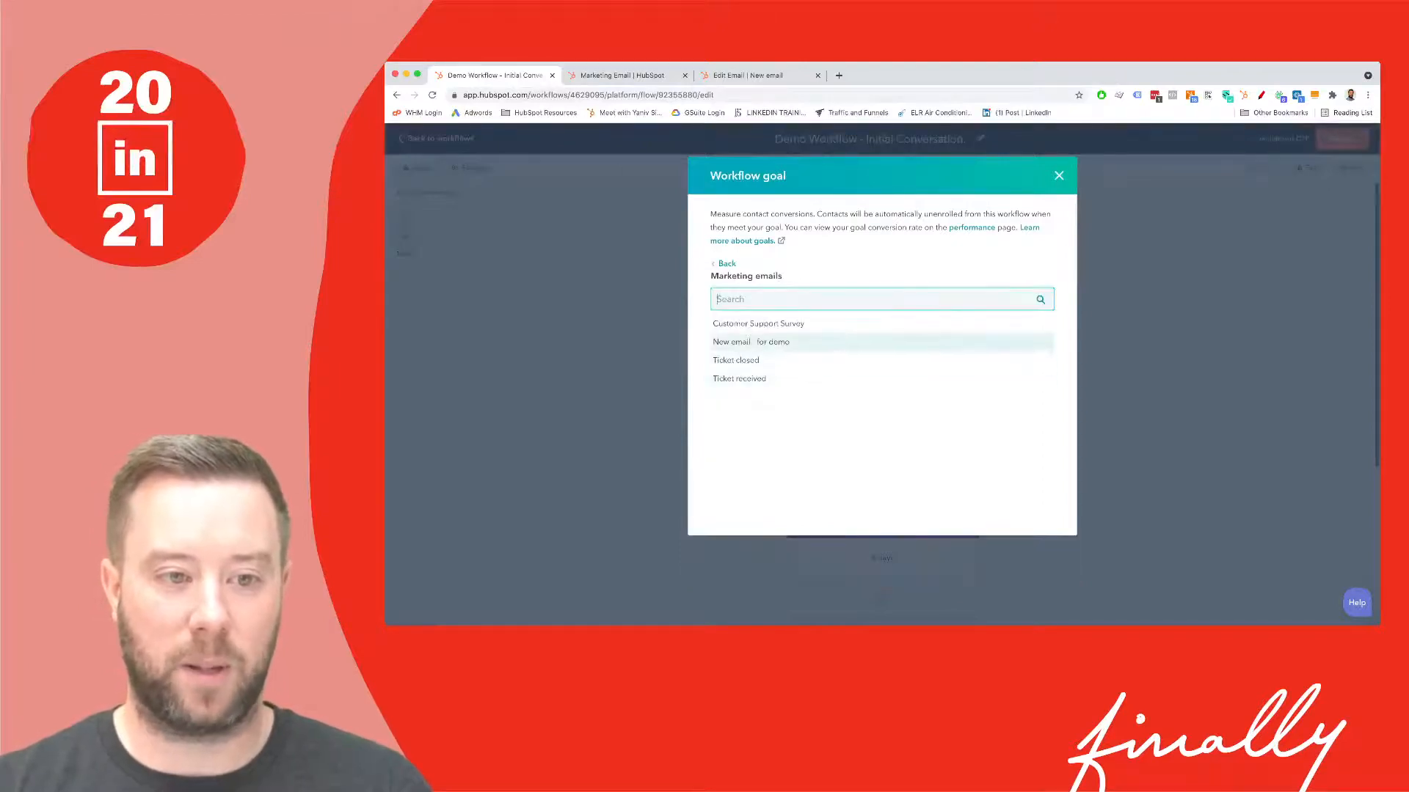
{"action": "left_click", "coordinate": [763, 341]}
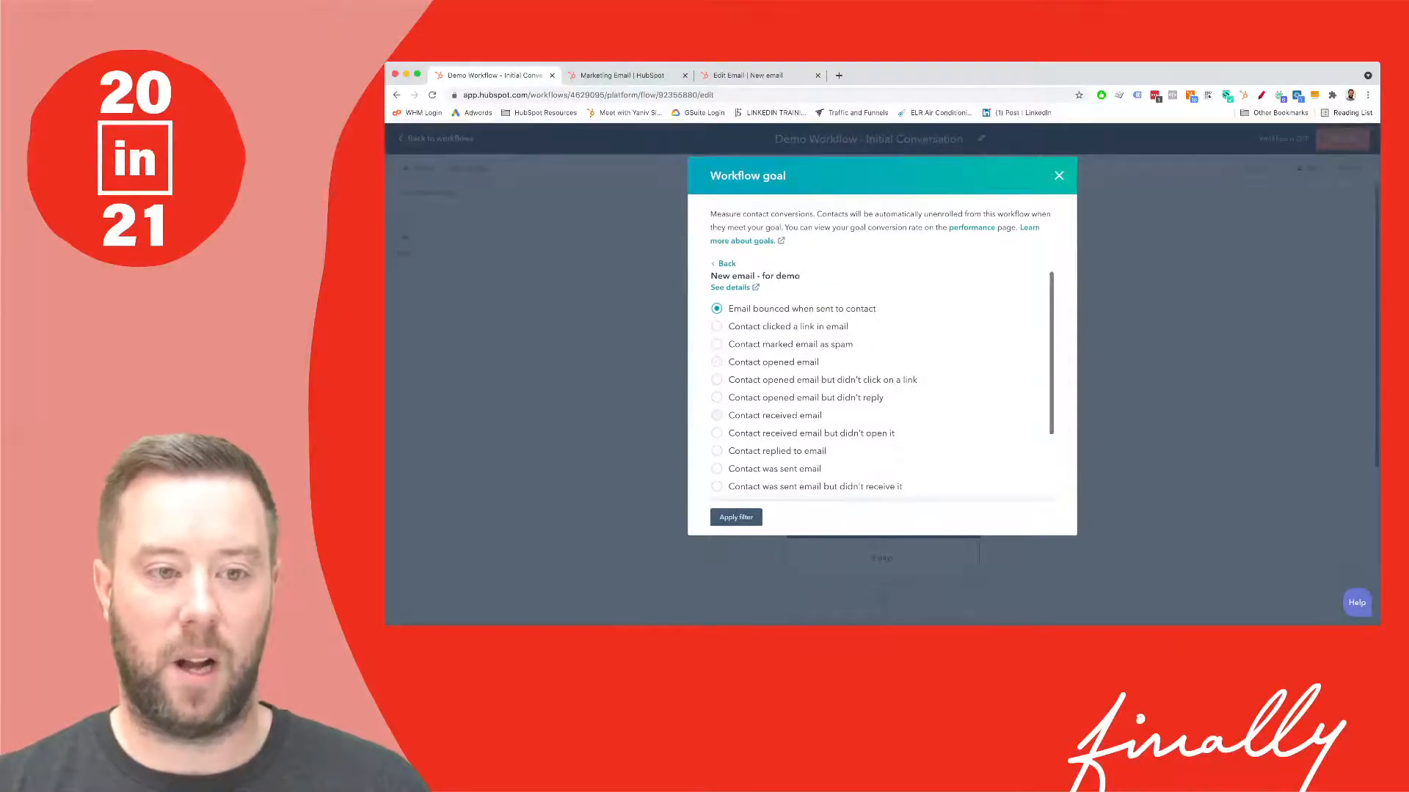
{"action": "left_click", "coordinate": [717, 361]}
{"action": "left_click", "coordinate": [736, 517]}
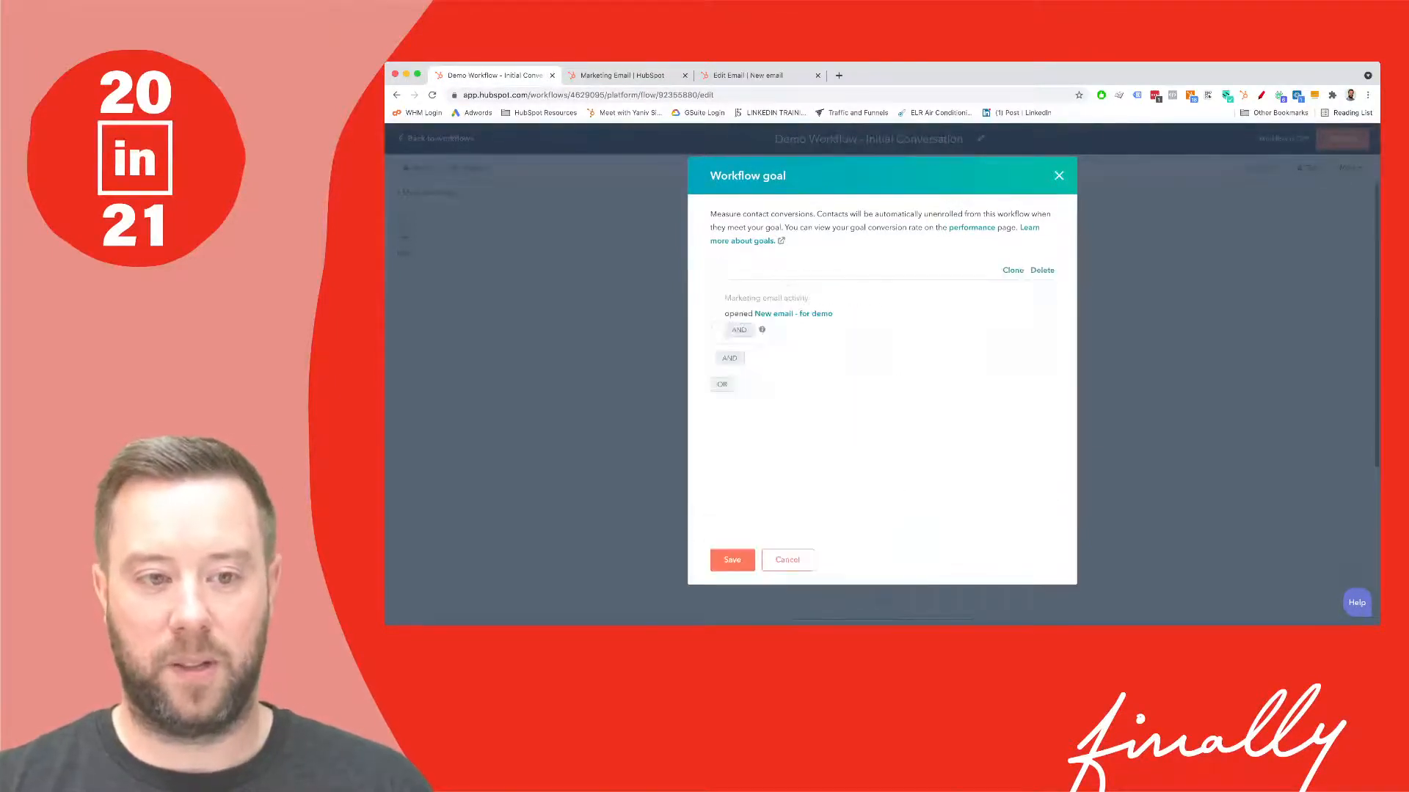
{"action": "left_click", "coordinate": [733, 560]}
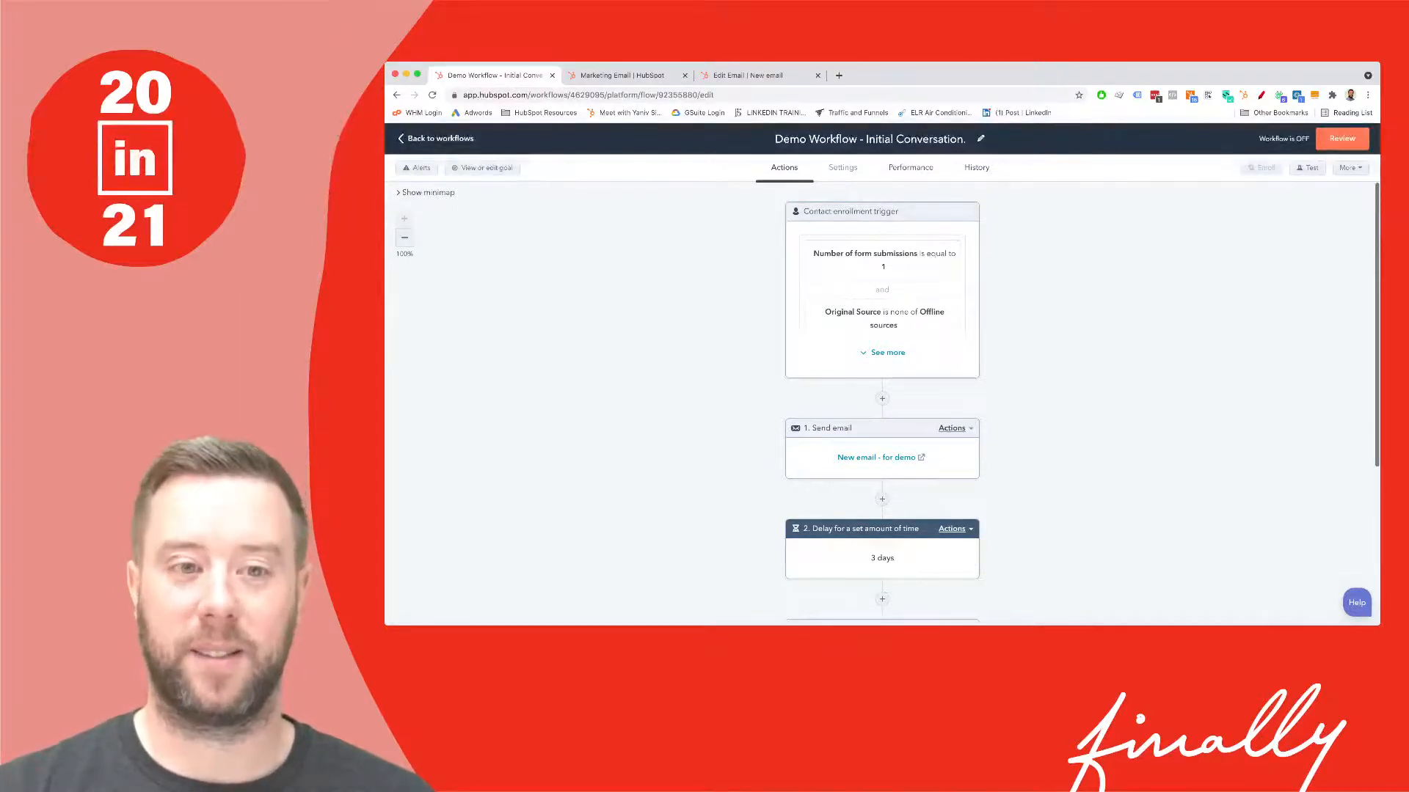
- Open the workflow's Settings tab to show its general settings
{"action": "left_click", "coordinate": [842, 168]}
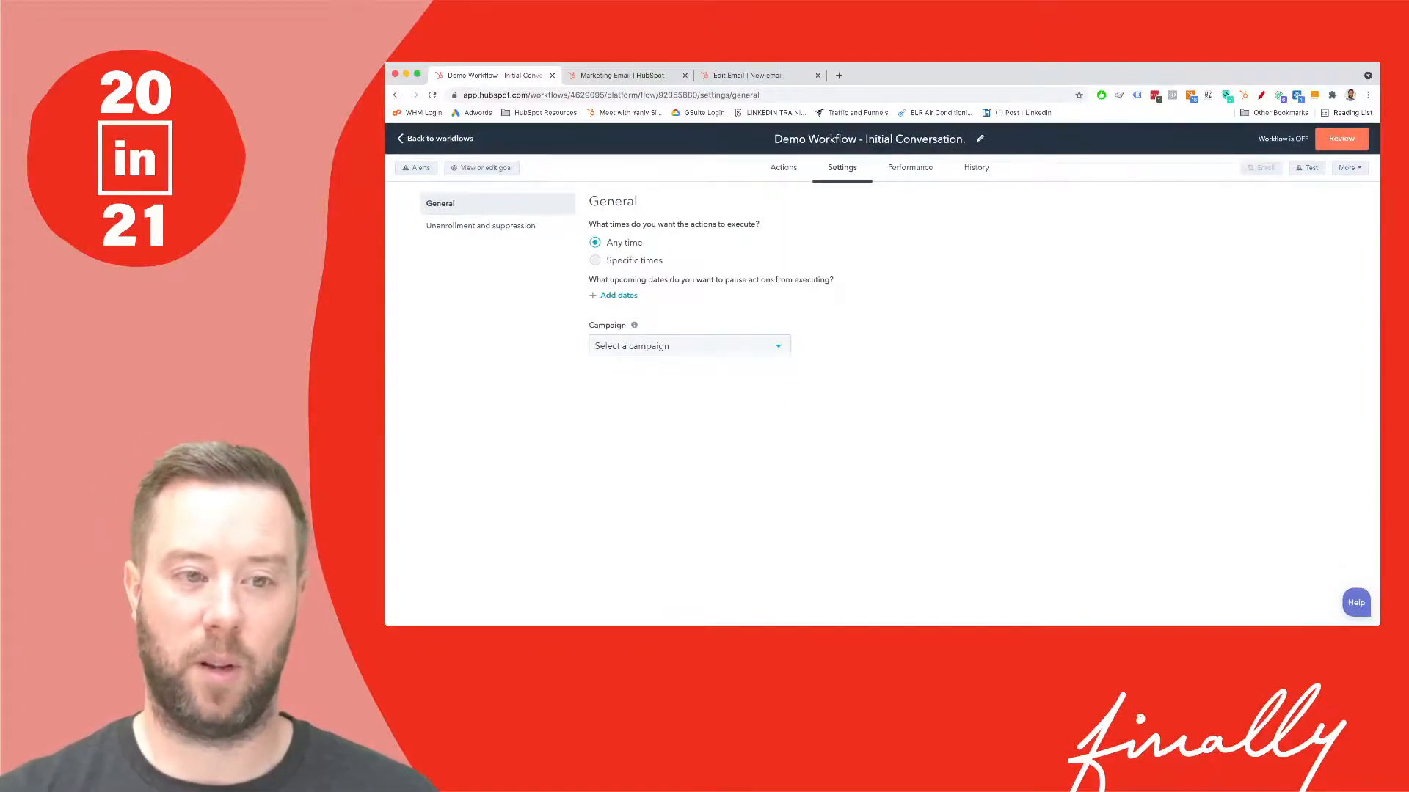
- Limit workflow actions to specific times on Mon - Fri
{"action": "left_click", "coordinate": [596, 261]}
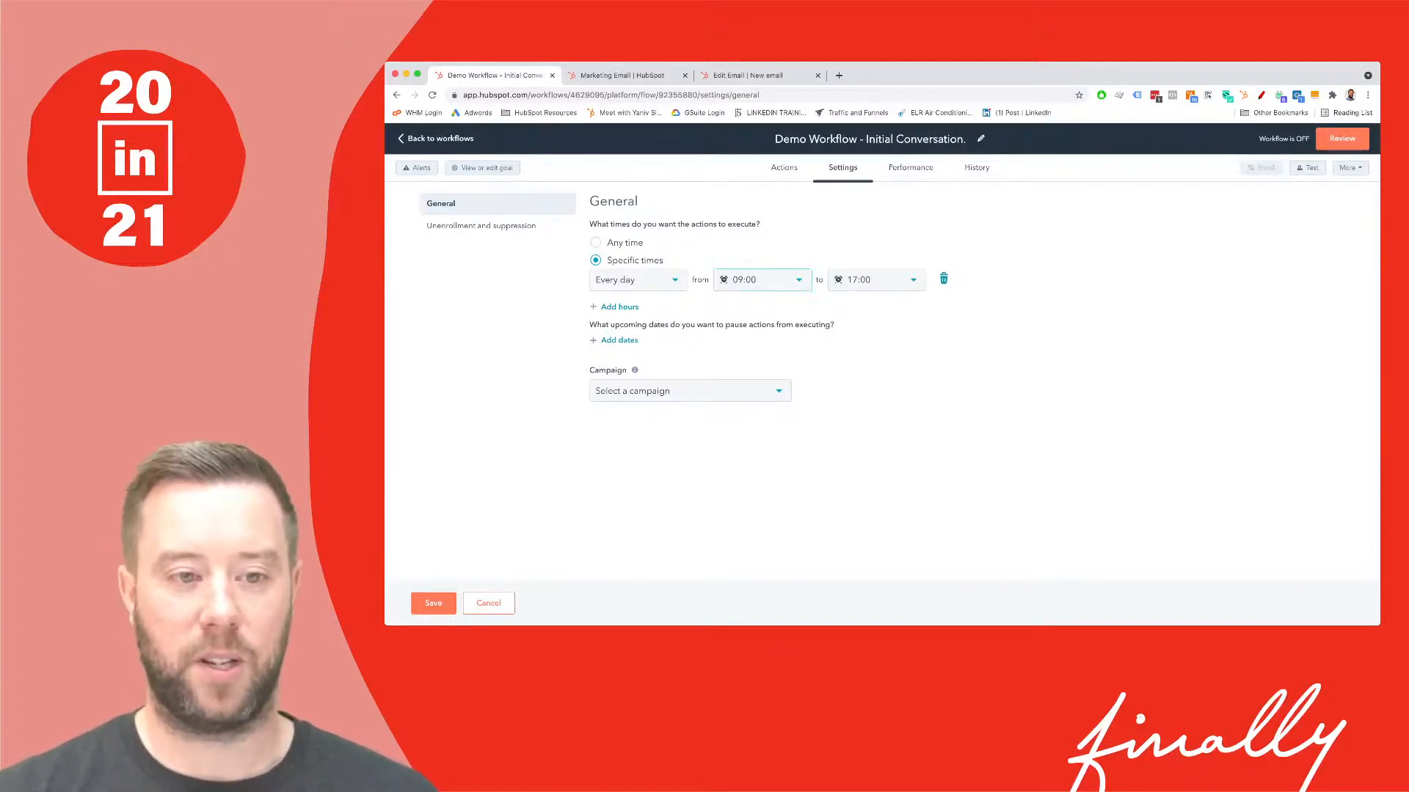
{"action": "left_click", "coordinate": [762, 280]}
{"action": "scroll", "coordinate": [762, 340], "scroll_direction": "up", "scroll_amount": 2}
{"action": "left_click", "coordinate": [639, 280]}
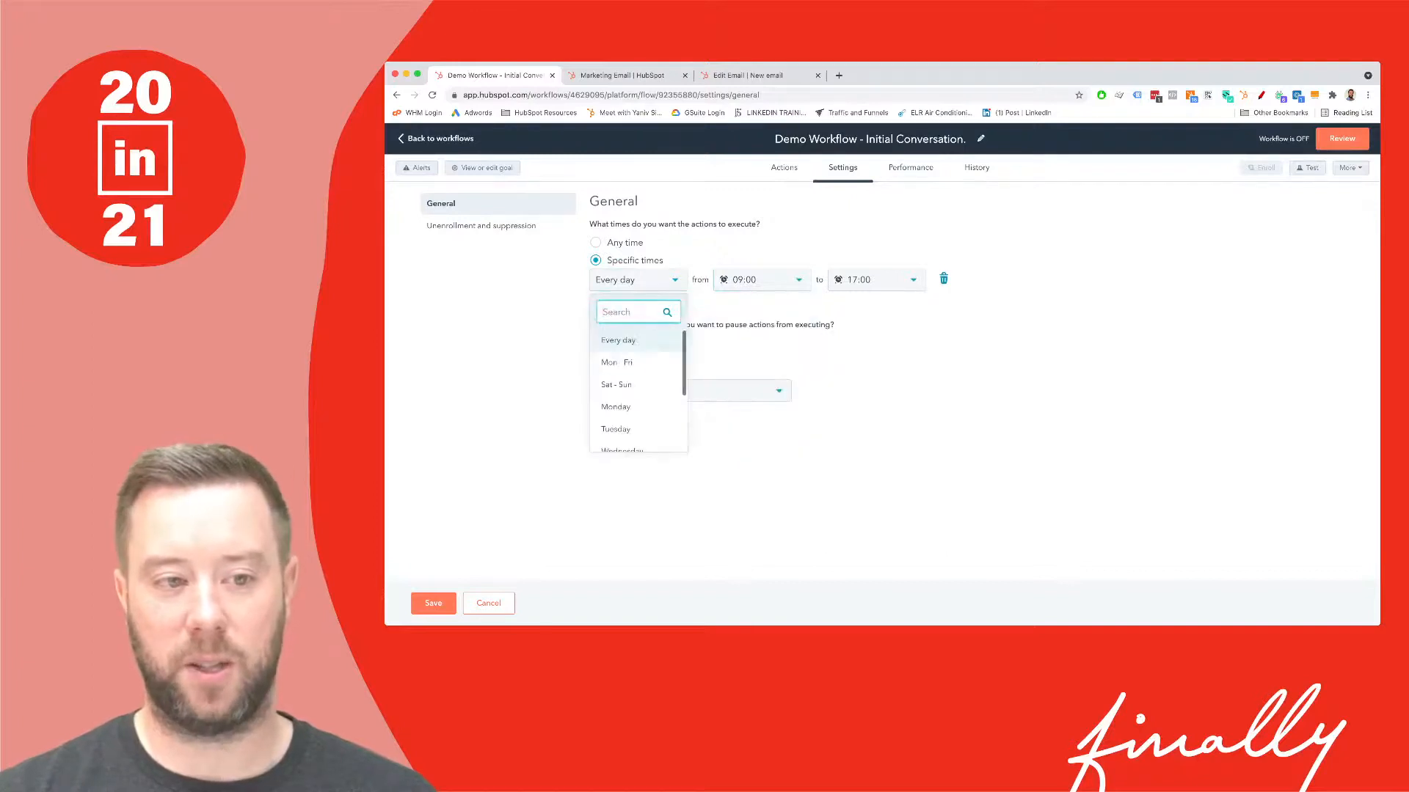
{"action": "scroll", "coordinate": [638, 385], "scroll_direction": "down", "scroll_amount": 2}
{"action": "scroll", "coordinate": [638, 384], "scroll_direction": "down", "scroll_amount": 2}
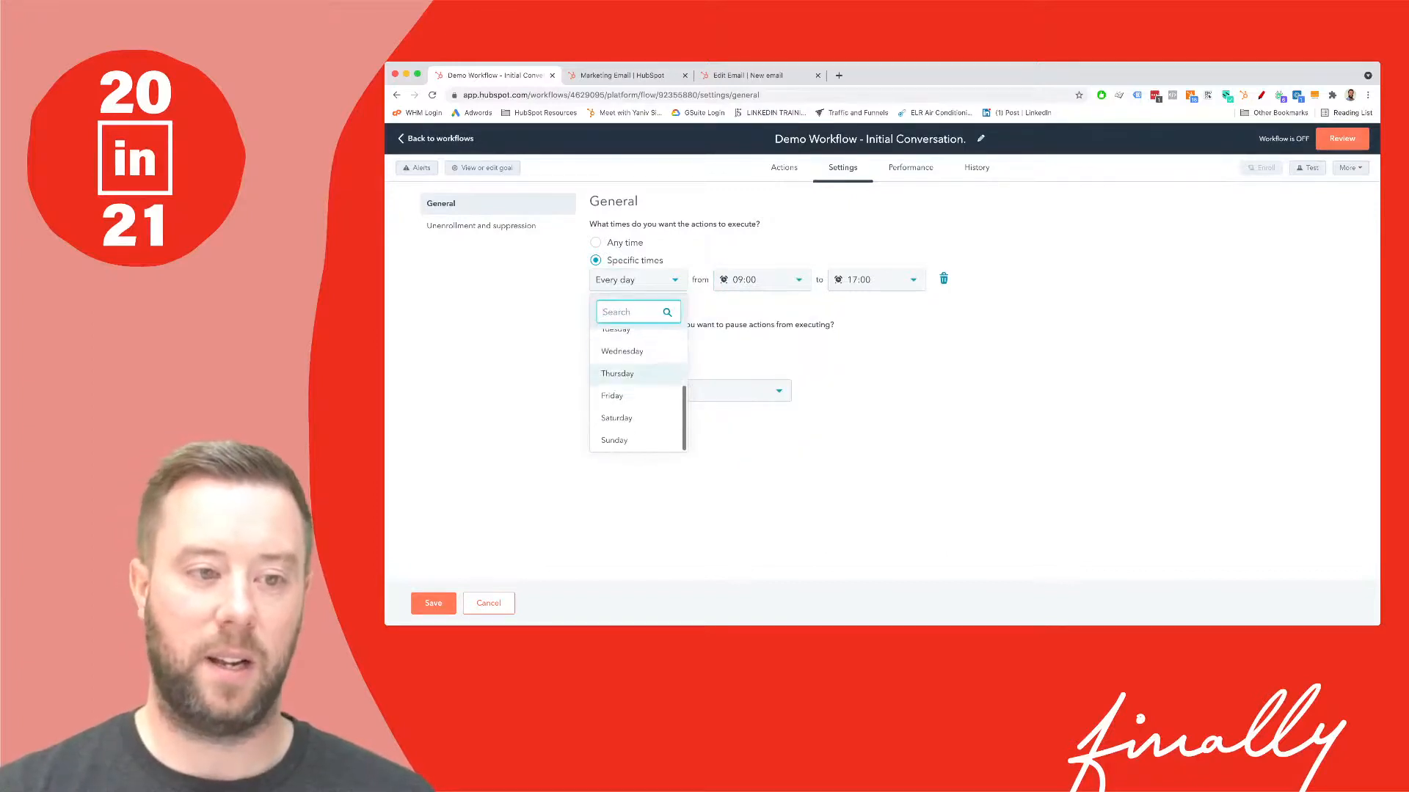
{"action": "scroll", "coordinate": [638, 385], "scroll_direction": "up", "scroll_amount": 4}
{"action": "left_click", "coordinate": [616, 361]}
- Set the action window from 08:00 to 18:00 and save the times
{"action": "left_click", "coordinate": [763, 280]}
{"action": "scroll", "coordinate": [762, 397], "scroll_direction": "up", "scroll_amount": 1}
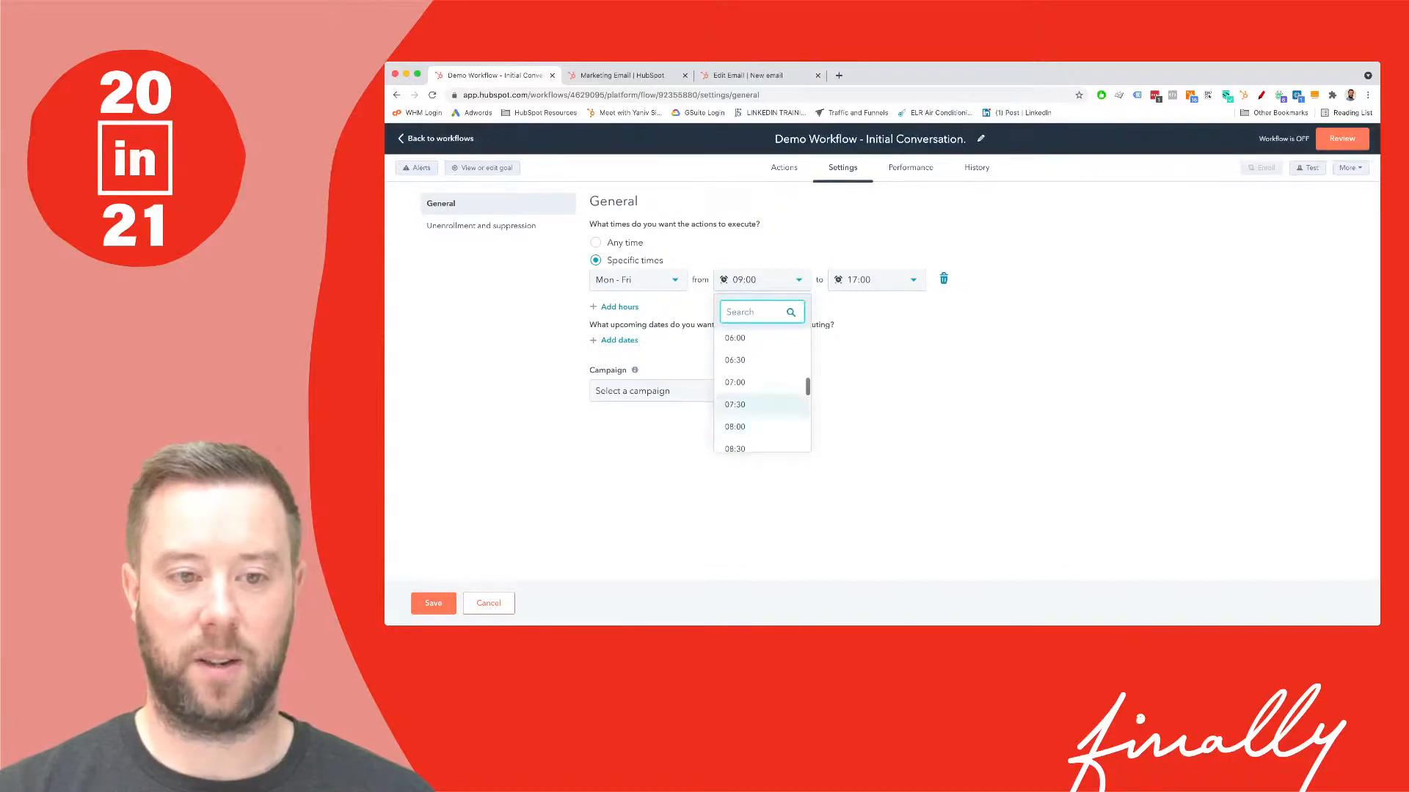
{"action": "left_click", "coordinate": [735, 427]}
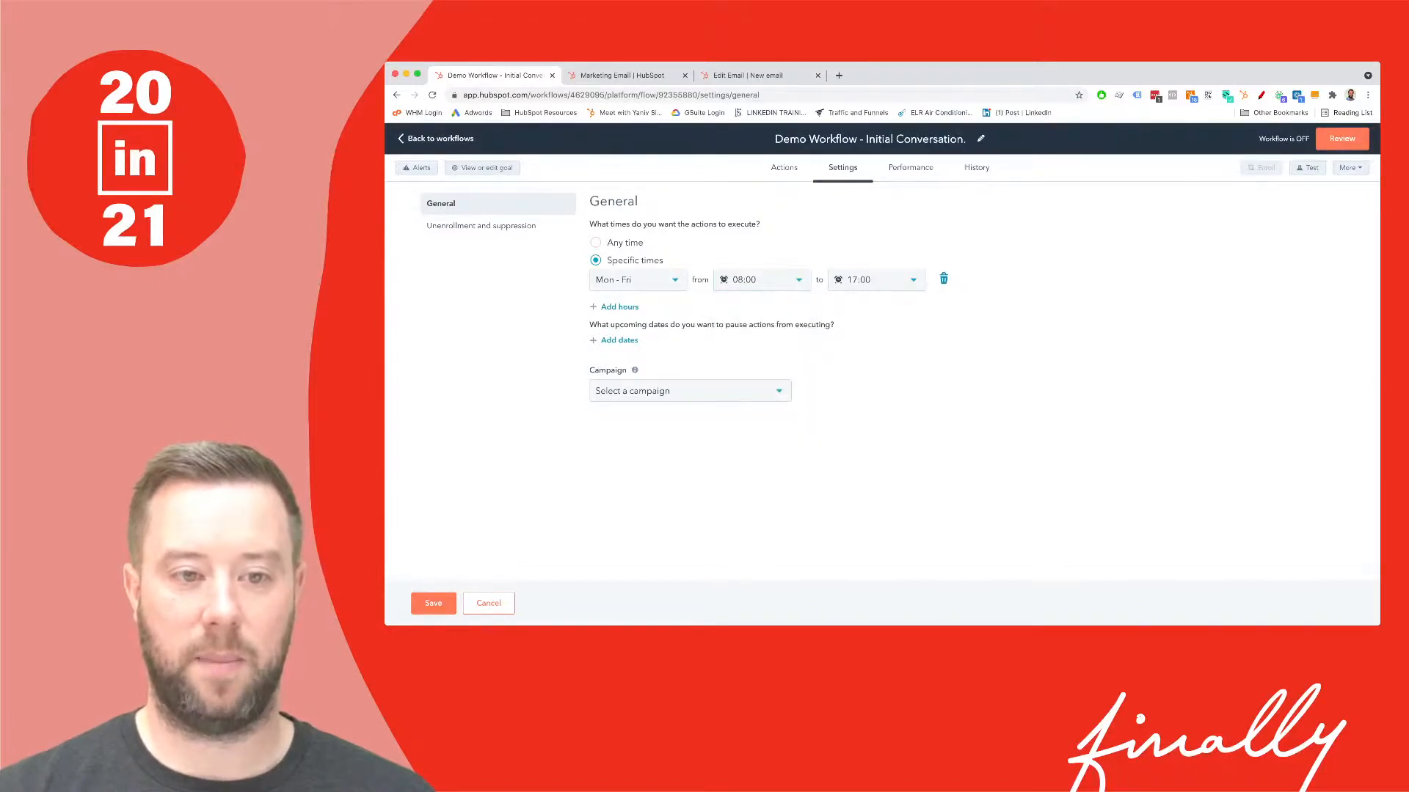
{"action": "left_click", "coordinate": [876, 280]}
{"action": "scroll", "coordinate": [876, 389], "scroll_direction": "down", "scroll_amount": 3}
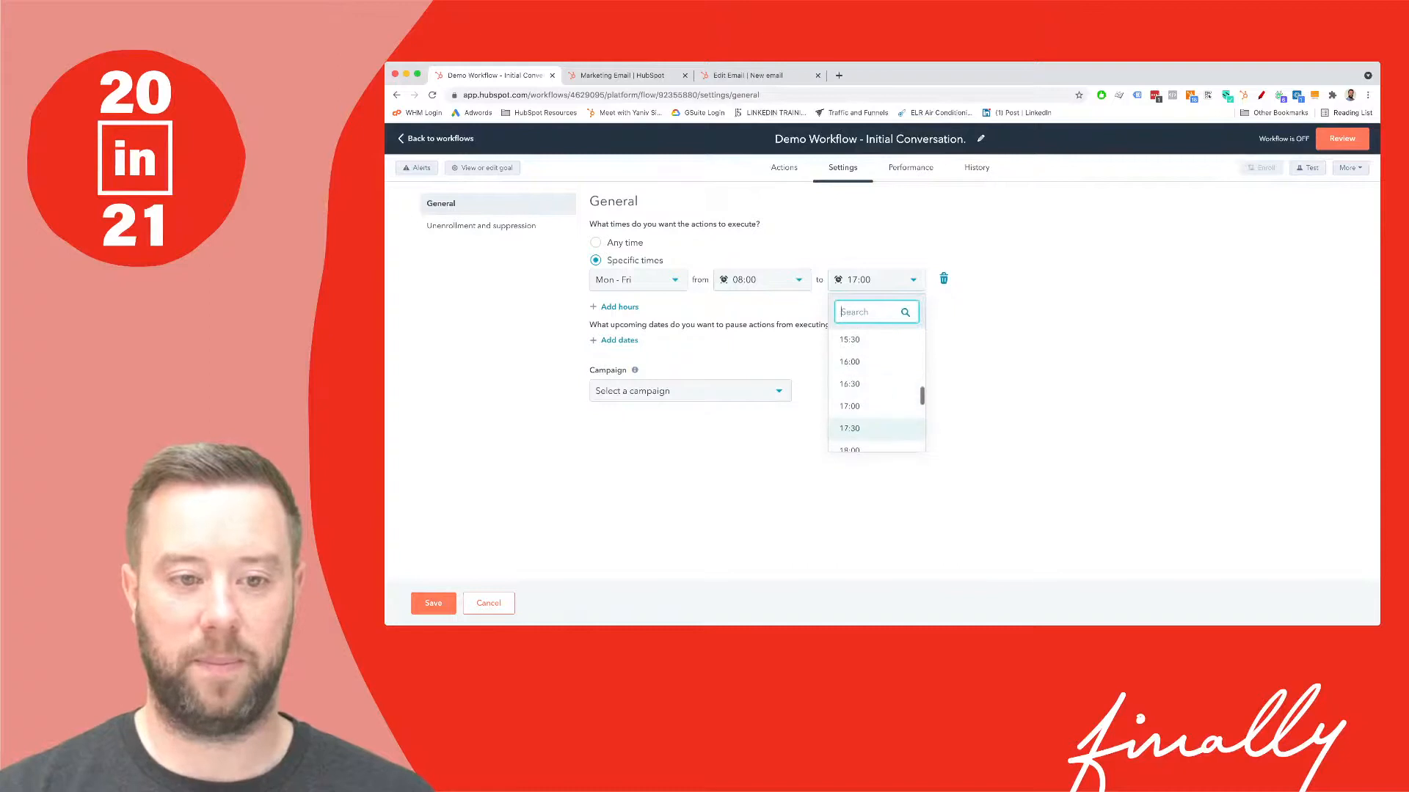
{"action": "left_click", "coordinate": [851, 353]}
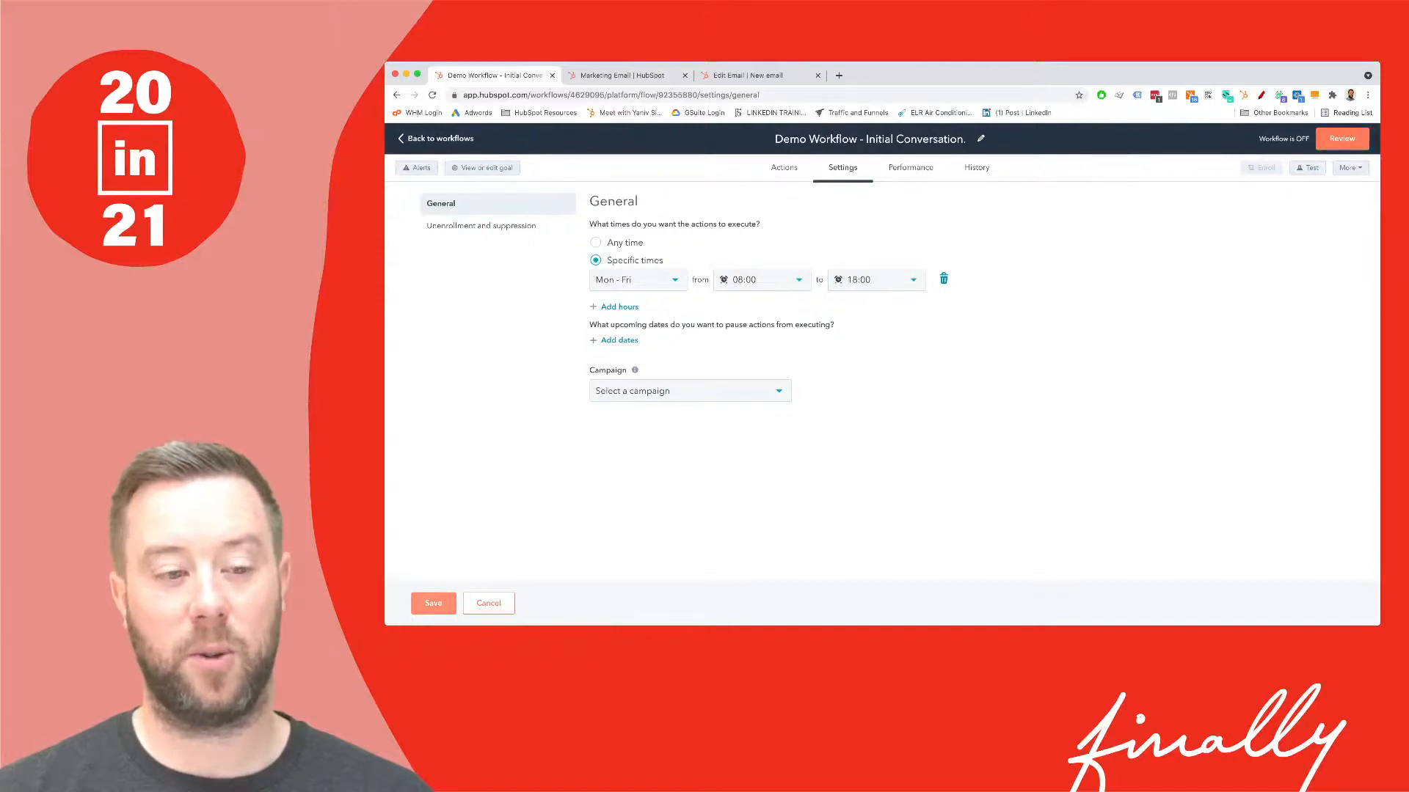
{"action": "left_click", "coordinate": [433, 603]}
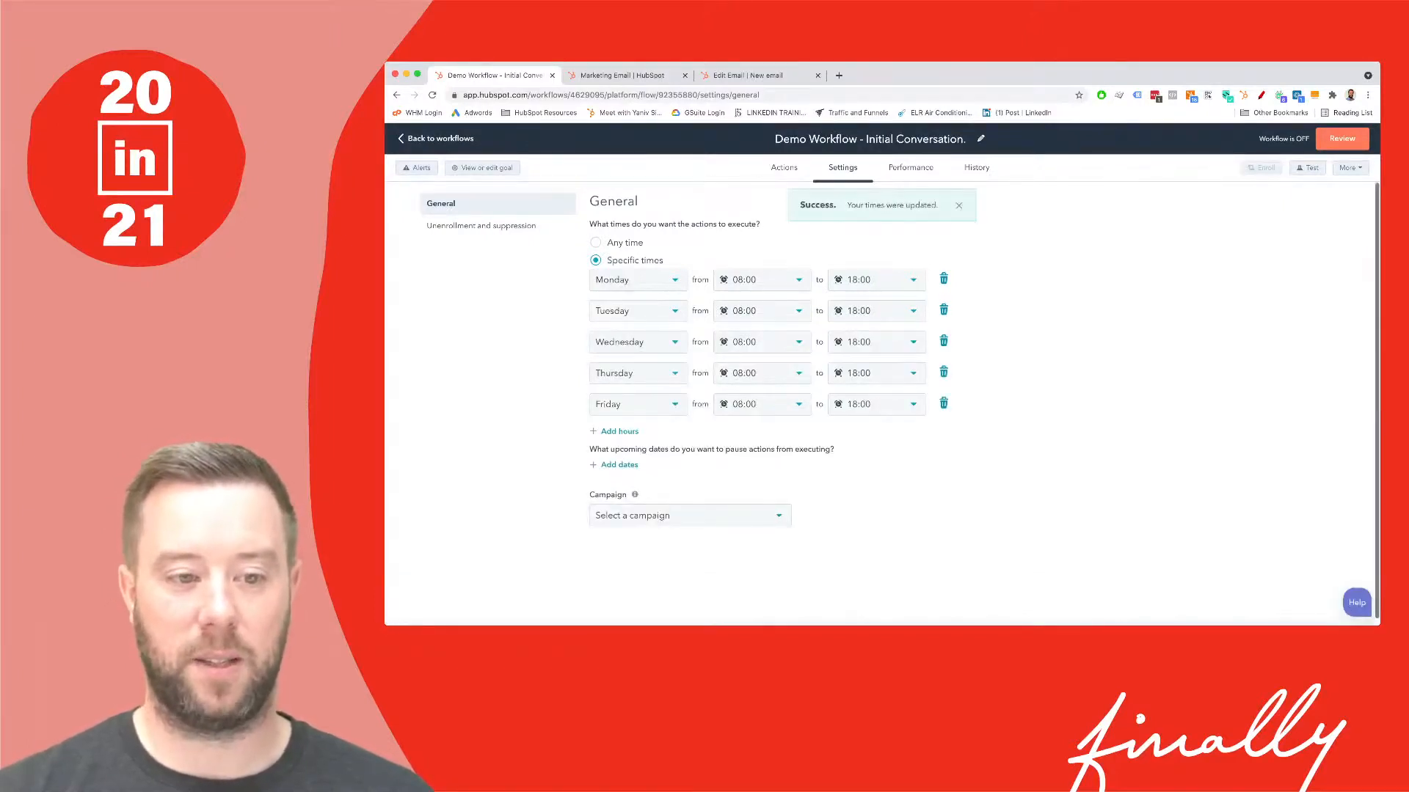
- Assign the 'Sample - My first inbound campaign in HubSpot' campaign, then view the Performance metrics
{"action": "left_click", "coordinate": [690, 515]}
{"action": "left_click", "coordinate": [694, 409]}
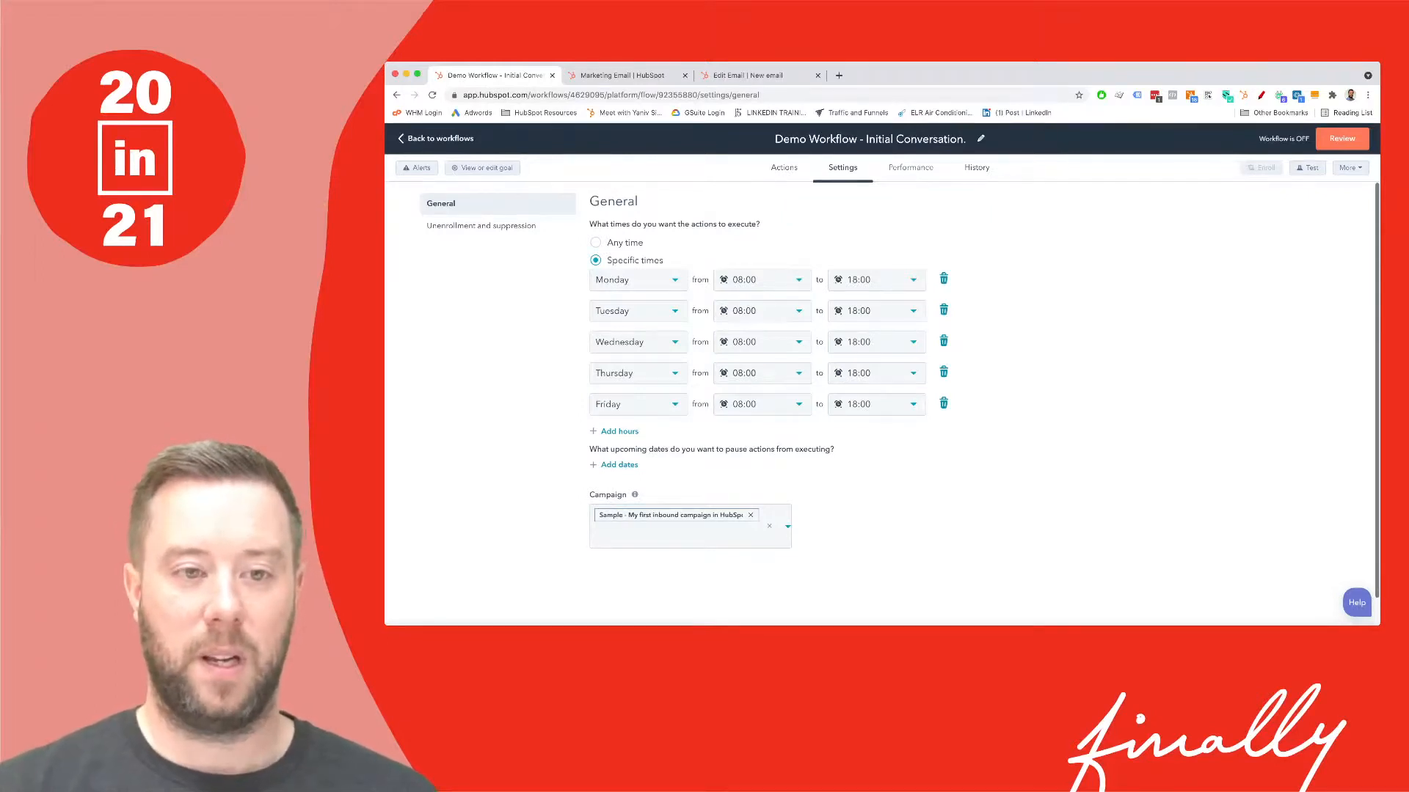
{"action": "left_click", "coordinate": [910, 168]}
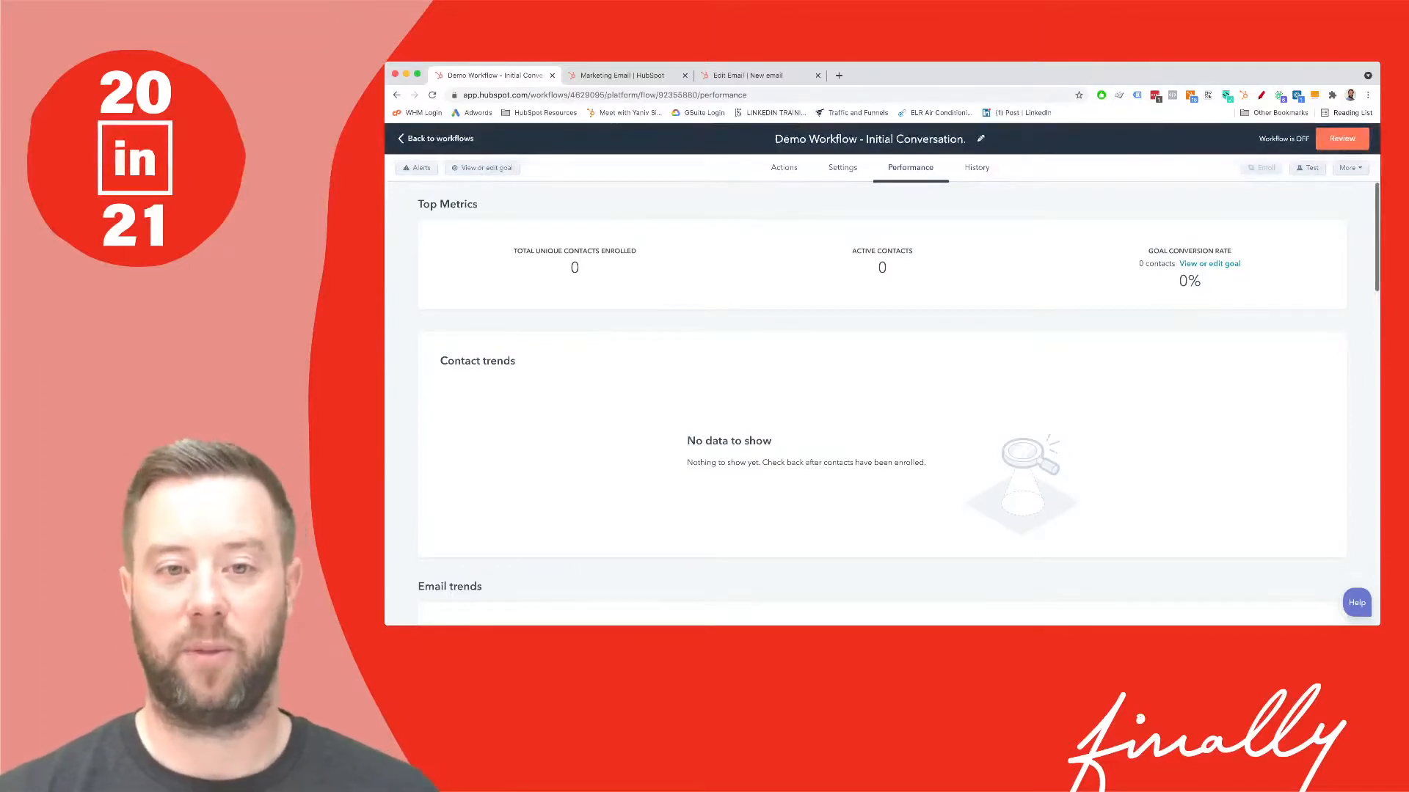
- Check the empty Action logs under History, then return to the workflow's Actions
{"action": "left_click", "coordinate": [976, 168]}
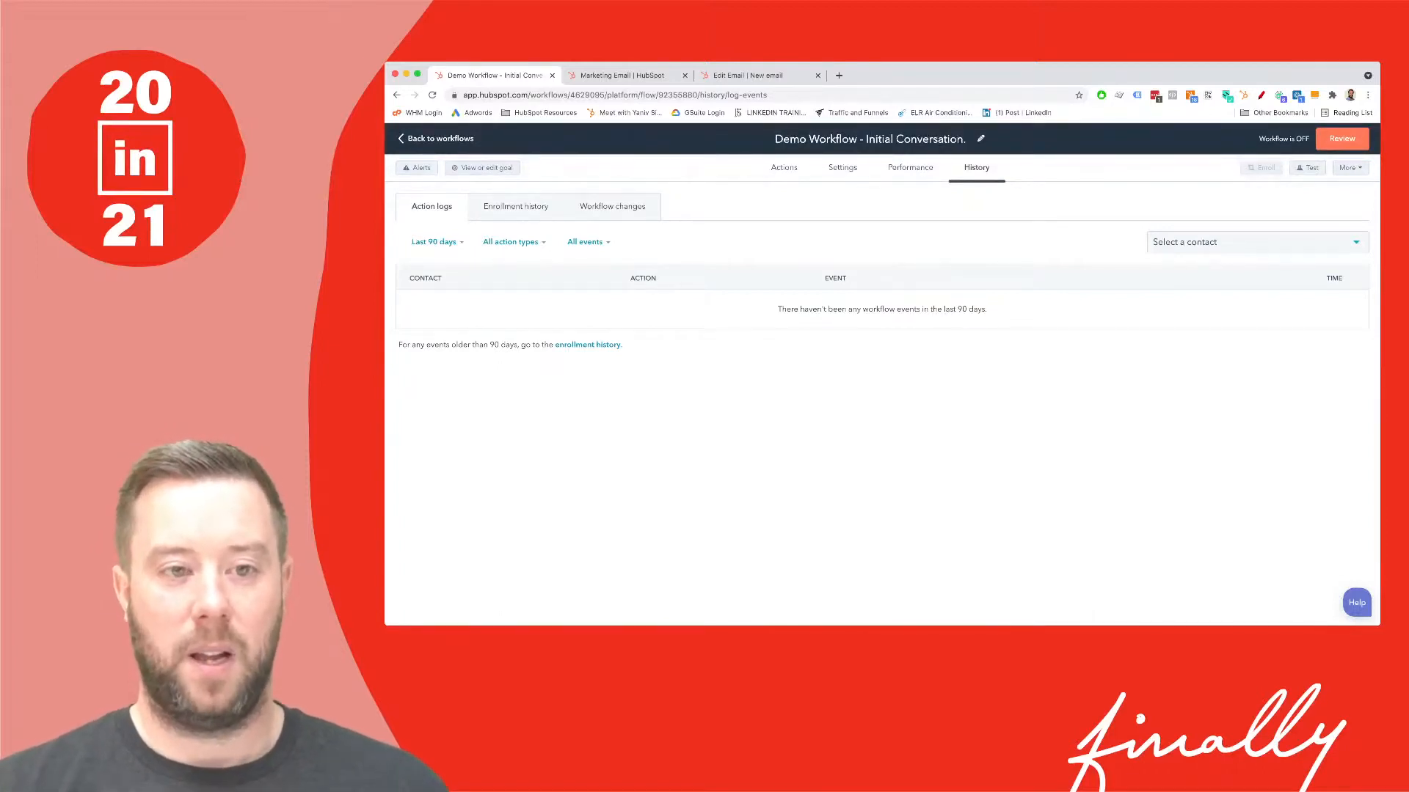
{"action": "left_click", "coordinate": [784, 168]}
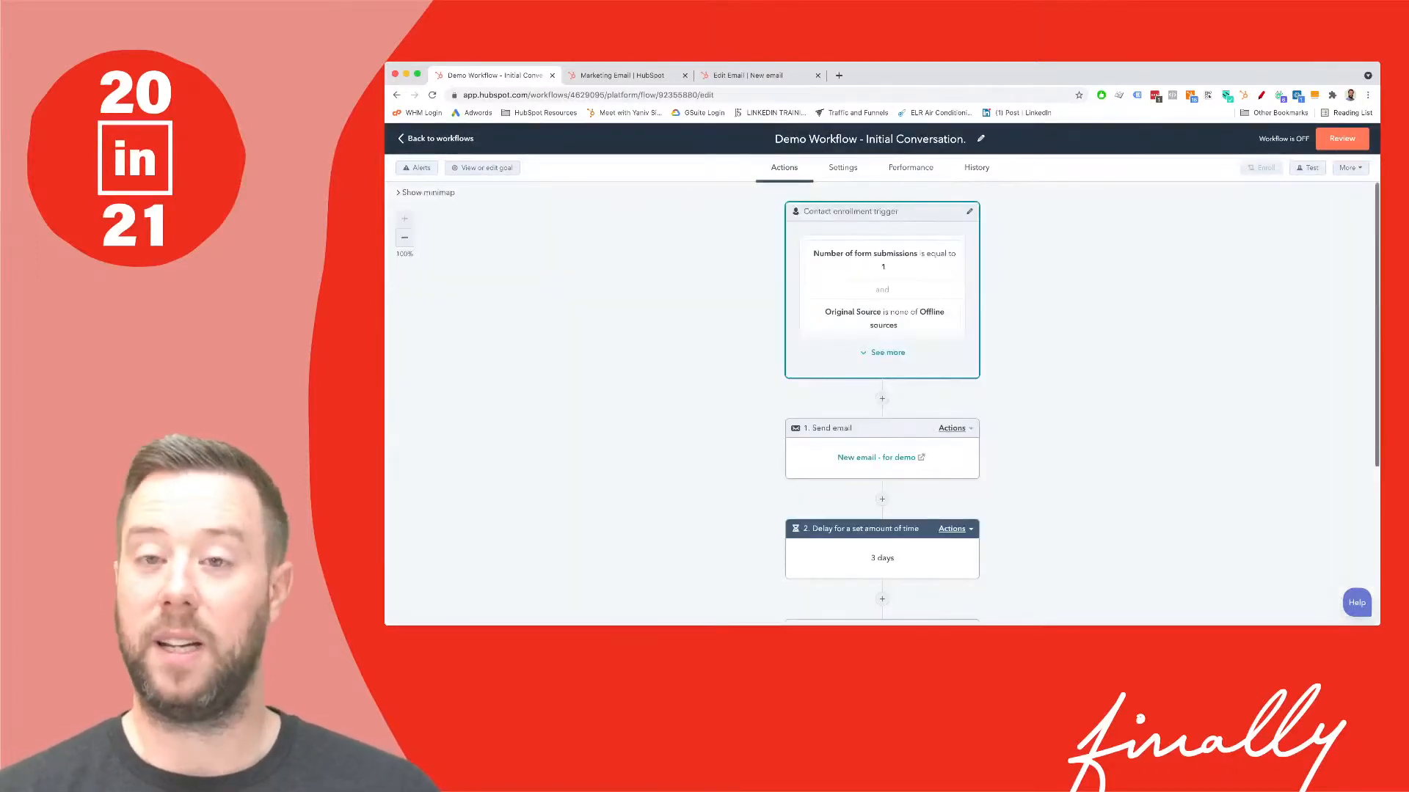